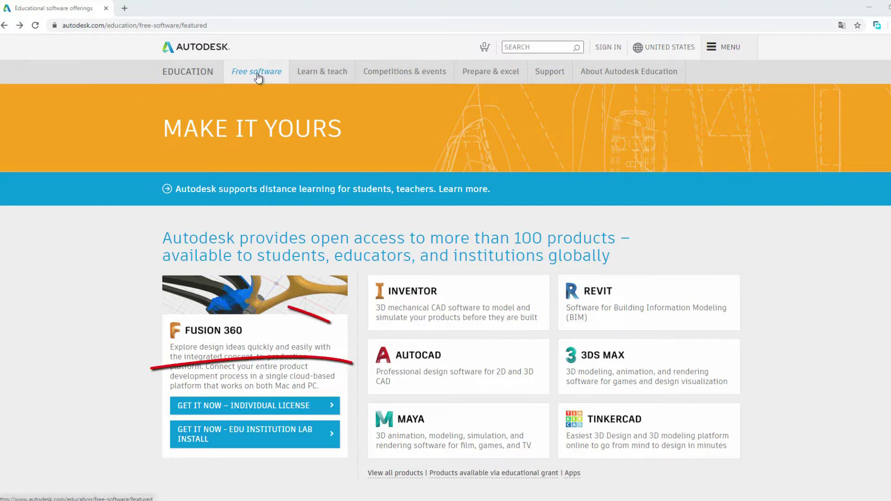
Open the AutoCAD student download page from the Autodesk Education free software section.
{"action": "left_click", "coordinate": [455, 371]}
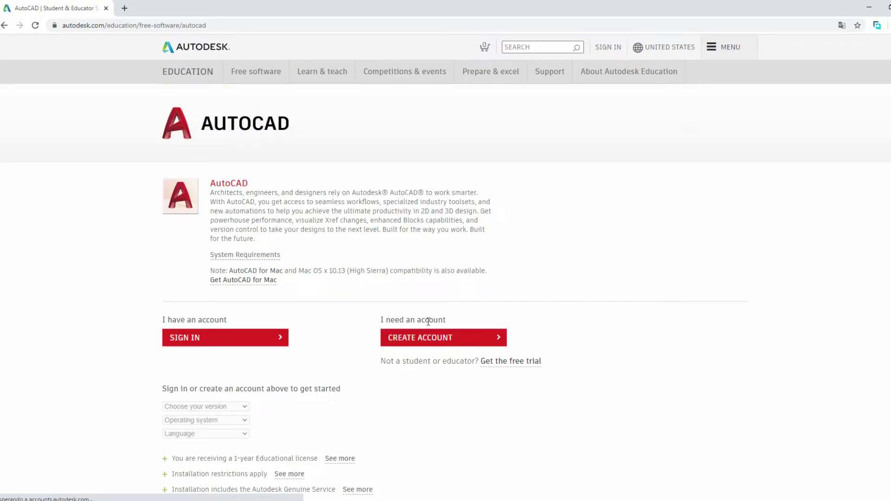
Scroll the AutoCAD student page to review its sign-in, account creation and install options.
{"action": "scroll", "coordinate": [344, 276], "scroll_direction": "down", "scroll_amount": 2}
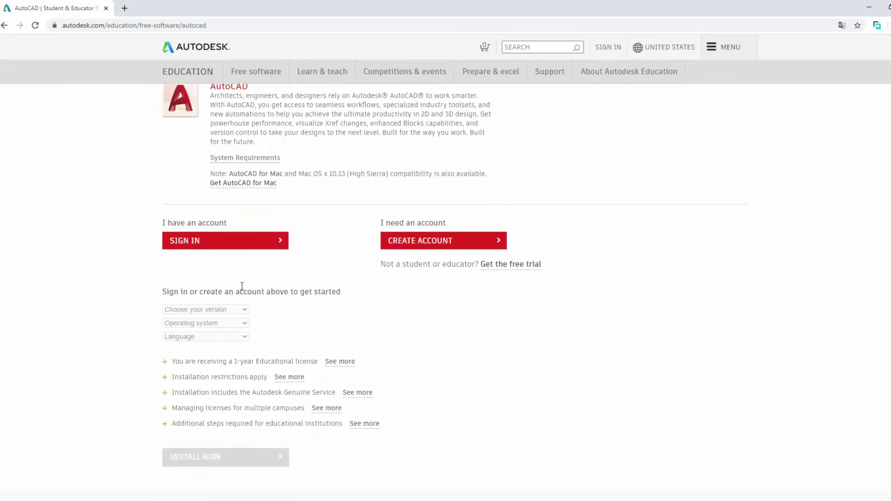
{"action": "scroll", "coordinate": [374, 265], "scroll_direction": "down", "scroll_amount": 1}
{"action": "scroll", "coordinate": [374, 263], "scroll_direction": "down", "scroll_amount": 1}
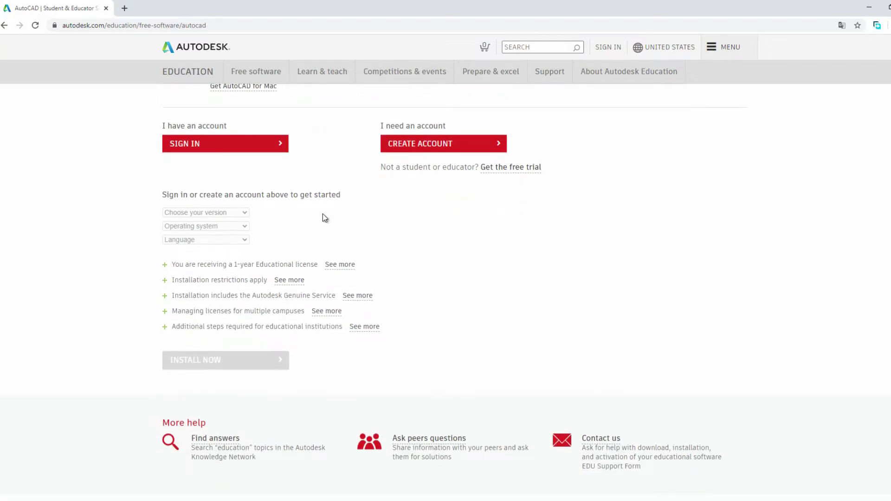
{"action": "scroll", "coordinate": [123, 266], "scroll_direction": "up", "scroll_amount": 1}
{"action": "scroll", "coordinate": [122, 266], "scroll_direction": "up", "scroll_amount": 1}
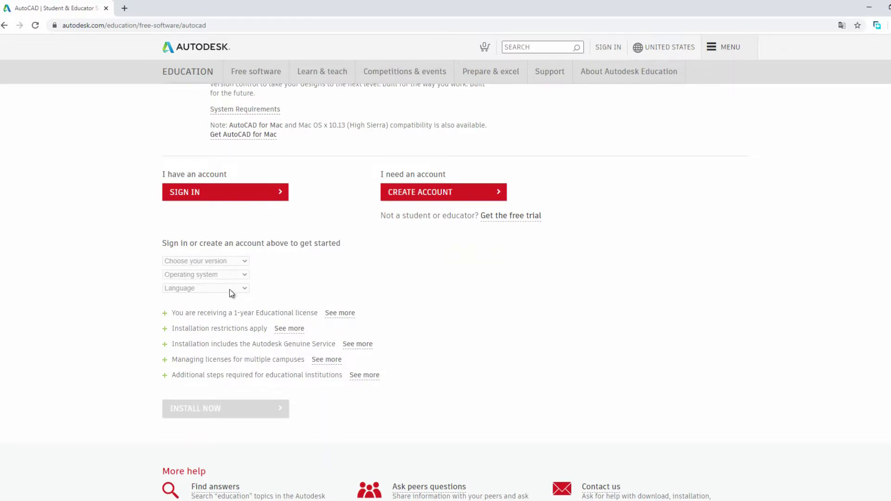
{"action": "scroll", "coordinate": [232, 293], "scroll_direction": "down", "scroll_amount": 2}
{"action": "scroll", "coordinate": [232, 294], "scroll_direction": "down", "scroll_amount": 2}
{"action": "scroll", "coordinate": [308, 243], "scroll_direction": "down", "scroll_amount": 1}
{"action": "scroll", "coordinate": [286, 151], "scroll_direction": "up", "scroll_amount": 3}
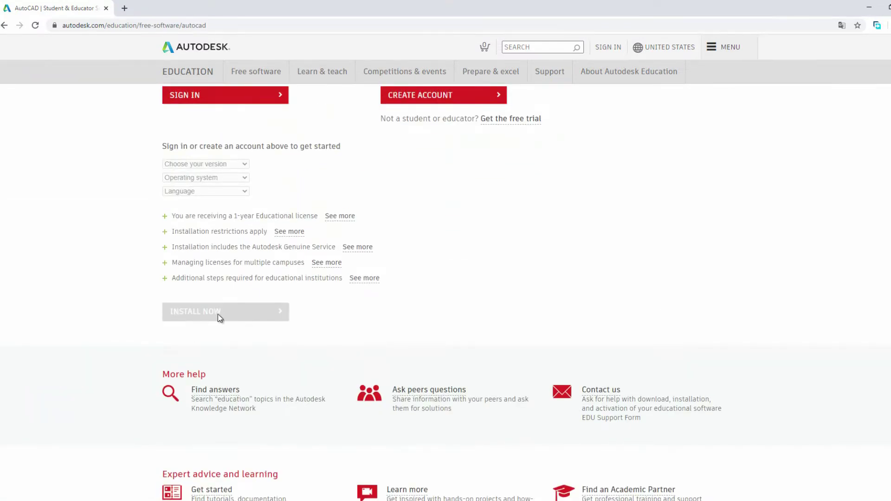
{"action": "scroll", "coordinate": [471, 272], "scroll_direction": "up", "scroll_amount": 2}
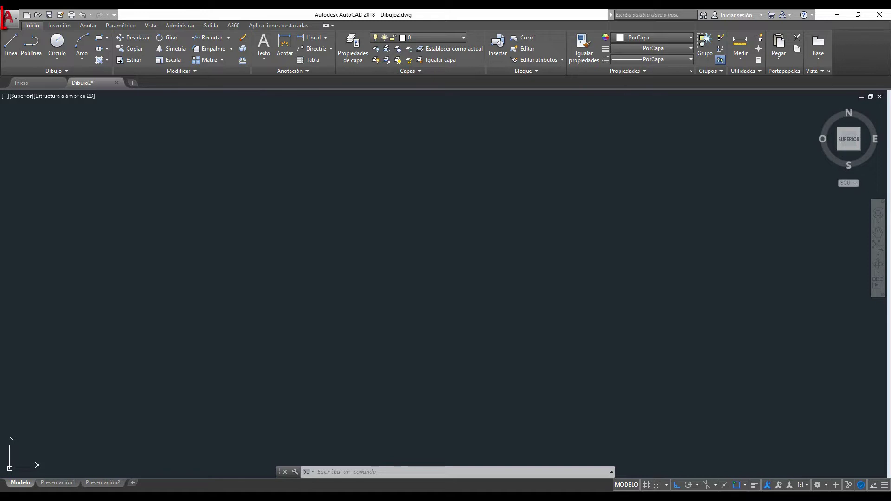
Show the application menu's file commands and recent drawings list in AutoCAD 2018.
{"action": "left_click_drag", "start_coordinate": [1, 9], "coordinate": [27, 29]}
{"action": "mouse_move", "coordinate": [24, 7]}
{"action": "left_mouse_down"}
{"action": "mouse_move", "coordinate": [24, 27]}
{"action": "mouse_move", "coordinate": [23, 7]}
{"action": "left_mouse_up"}
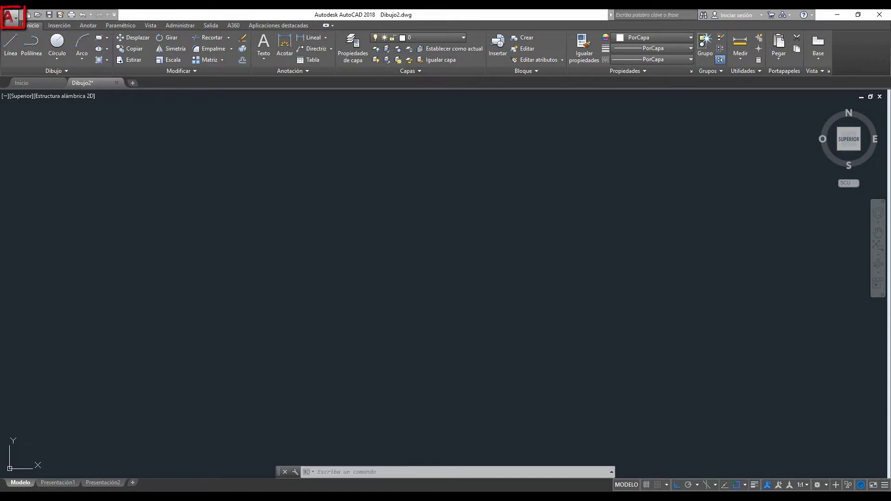
{"action": "left_click", "coordinate": [14, 22]}
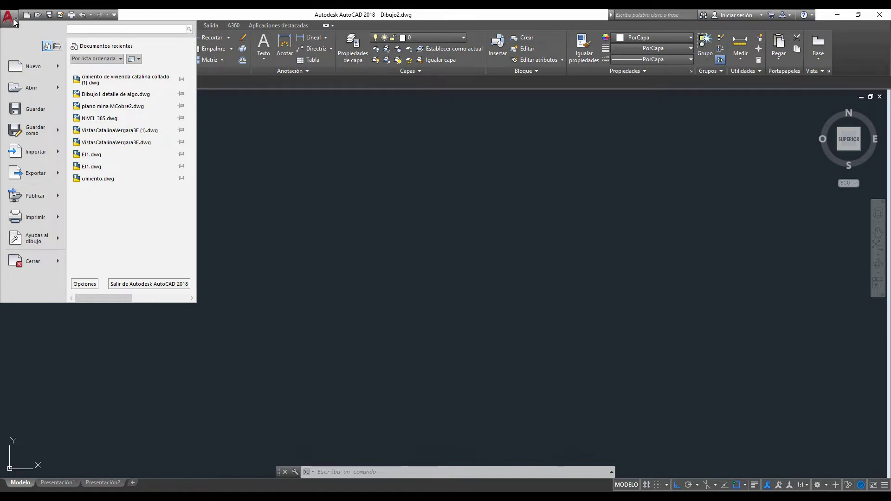
Close the application menu and display the workspace list with Dibujo y anotación current.
{"action": "left_click", "coordinate": [13, 22]}
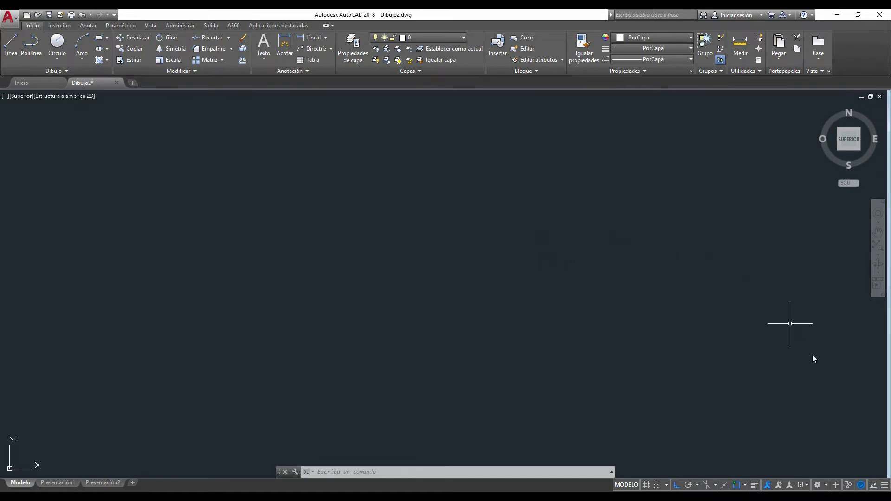
{"action": "left_click", "coordinate": [827, 487]}
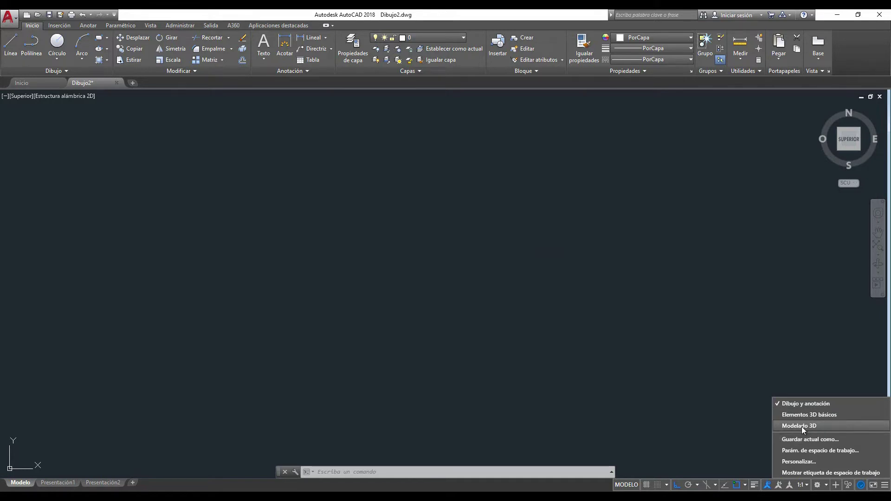
{"action": "left_click", "coordinate": [817, 404]}
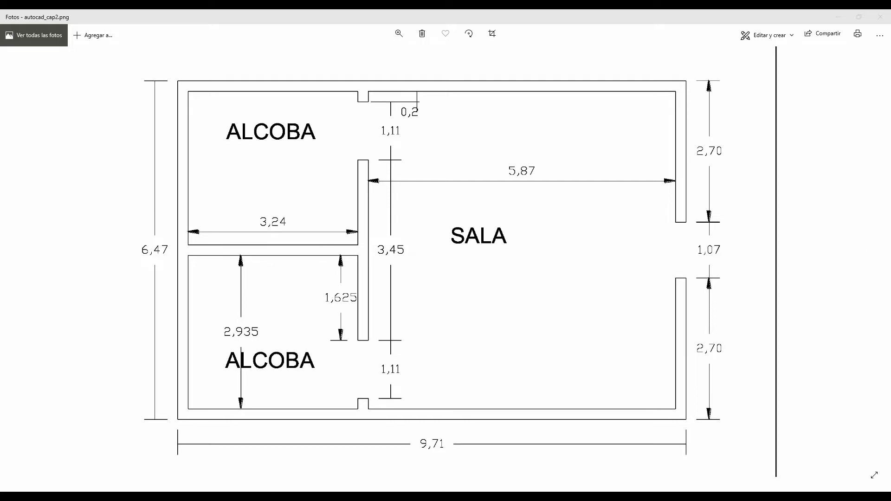
Return to AutoCAD beside the reference plan and start the Línea command.
{"action": "left_click", "coordinate": [218, 448]}
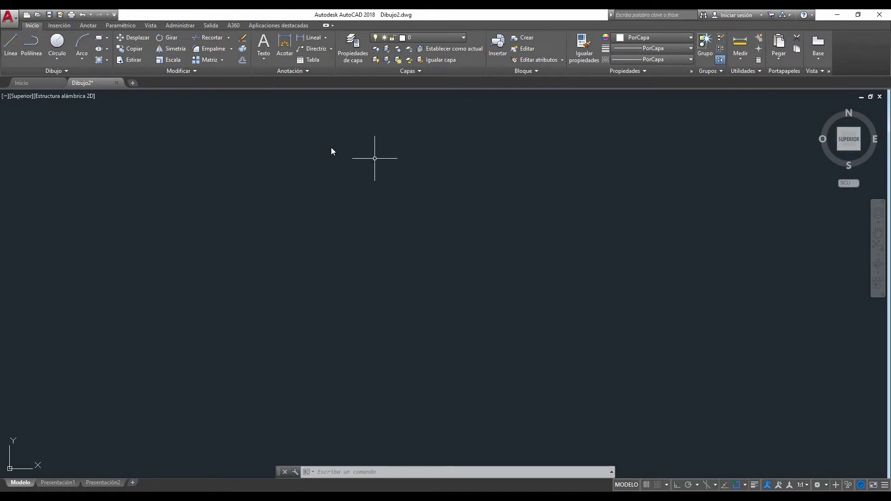
{"action": "left_click", "coordinate": [10, 44]}
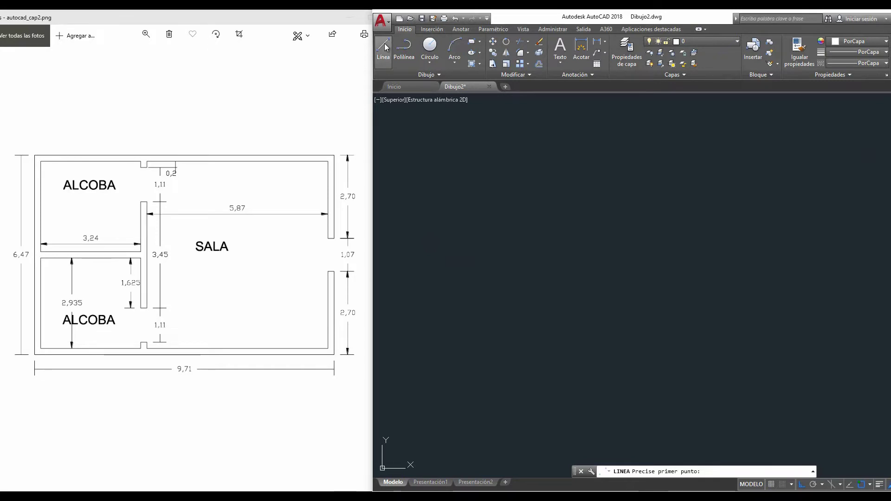
Restart the line after cancelled tries and place its first corner near the upper left.
{"action": "left_click", "coordinate": [392, 170]}
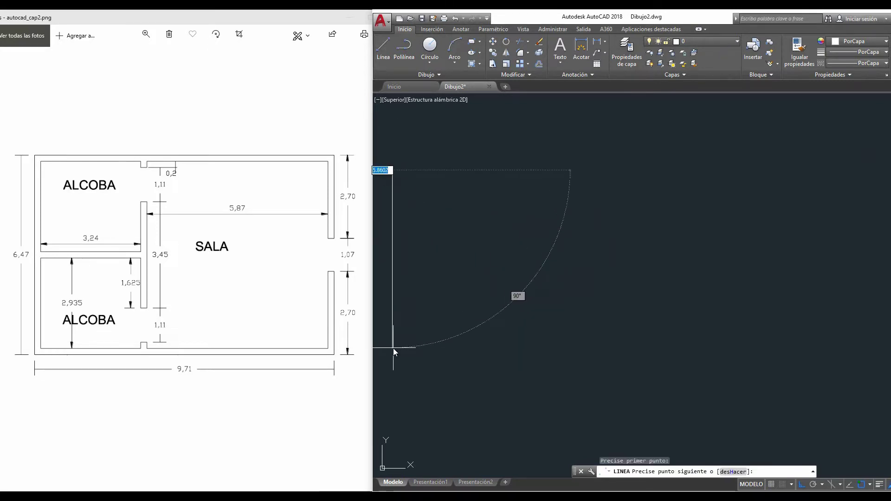
{"action": "key", "text": "Escape"}
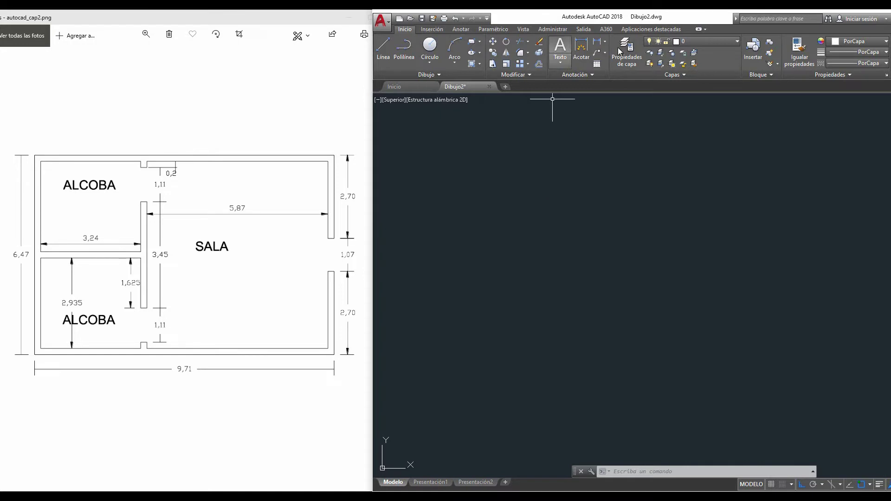
{"action": "left_click", "coordinate": [382, 45]}
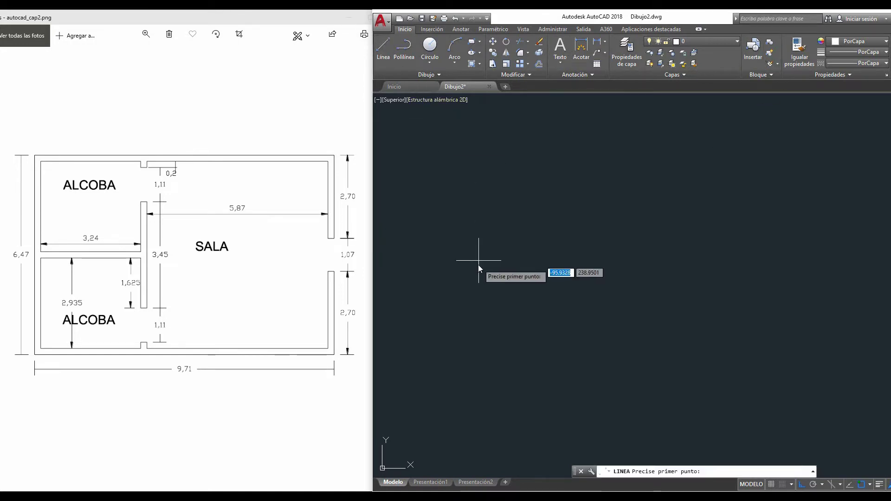
{"action": "left_click", "coordinate": [386, 46]}
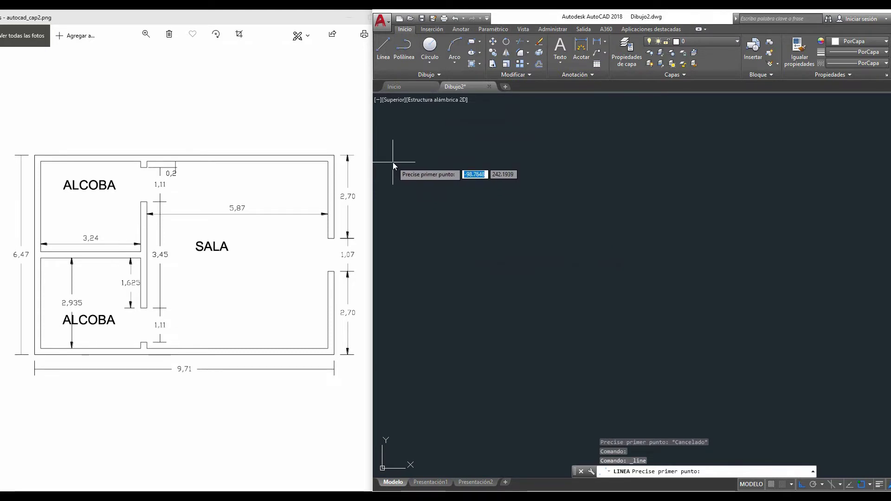
{"action": "left_click", "coordinate": [394, 162]}
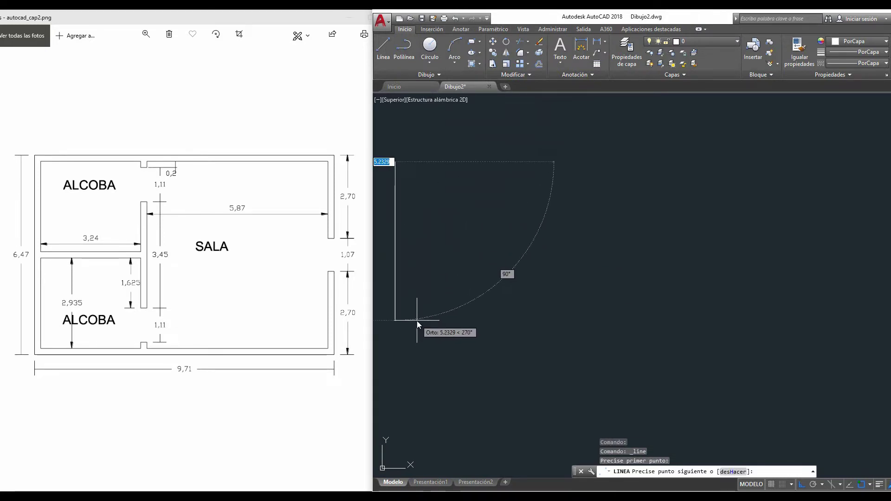
{"action": "key", "text": "Escape"}
{"action": "left_click", "coordinate": [380, 45]}
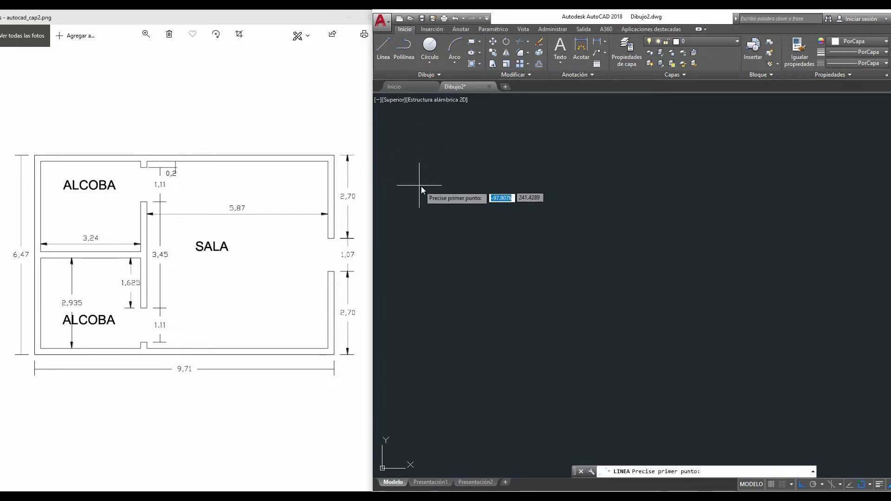
{"action": "left_click", "coordinate": [403, 157]}
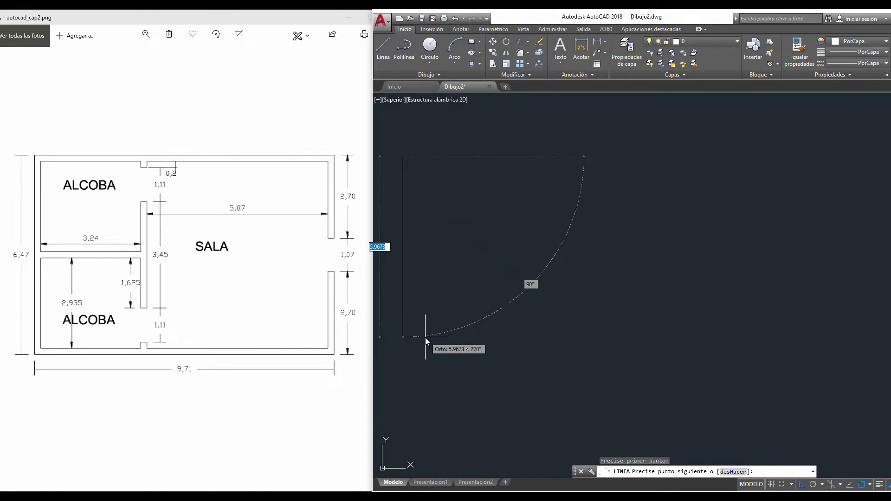
Draw the outer wall segments 6.47, 9.71 and 2.70, plus a 0.2 thickness step.
{"action": "type", "text": "6.47"}
{"action": "key", "text": "Return"}
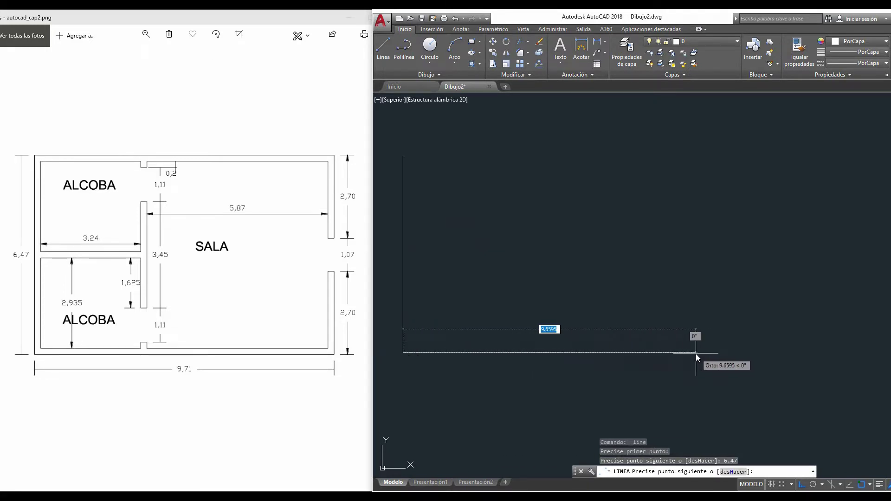
{"action": "type", "text": "9.71"}
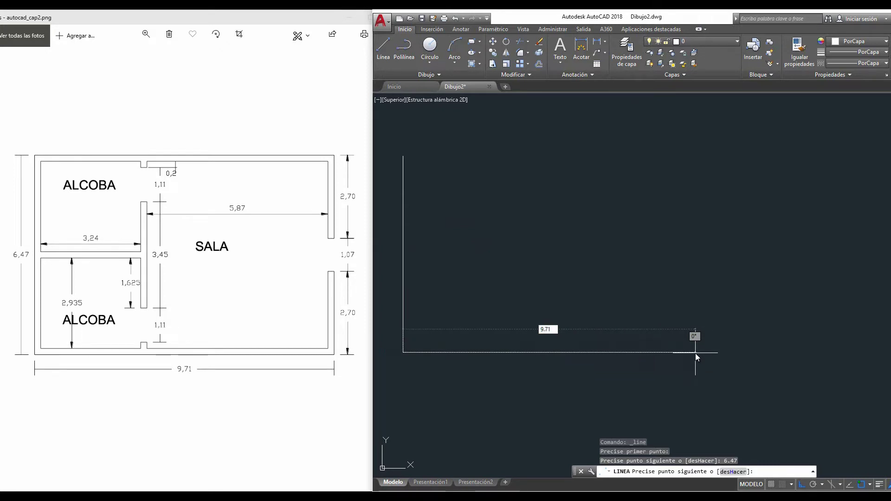
{"action": "key", "text": "Return"}
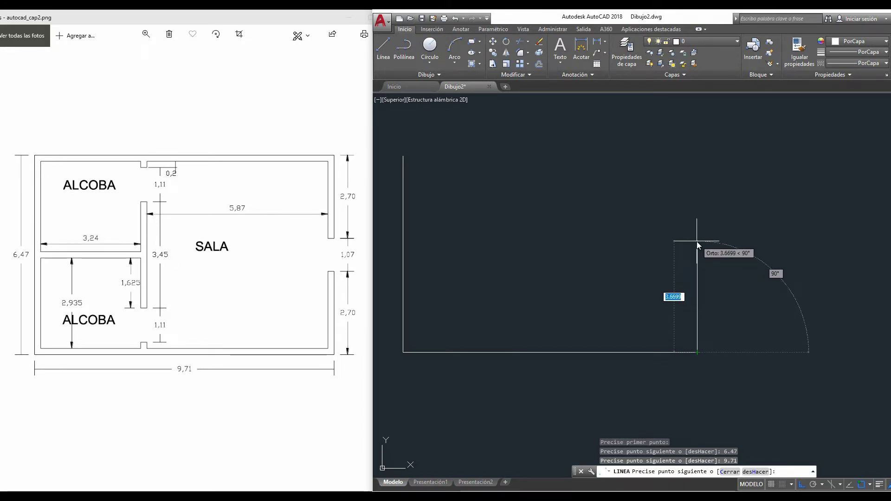
{"action": "type", "text": "2.70"}
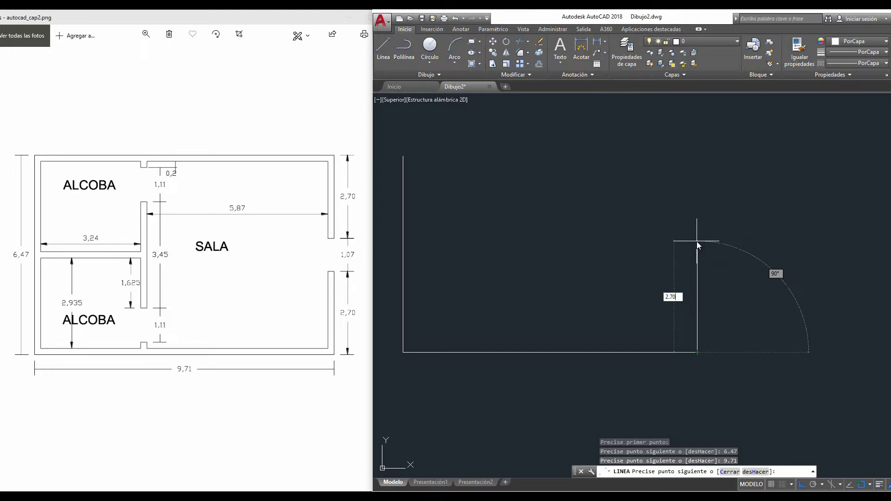
{"action": "key", "text": "Return"}
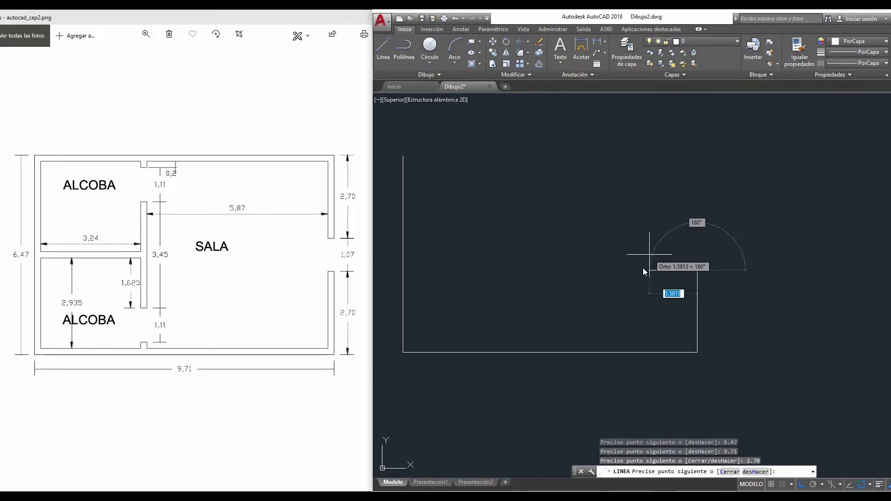
{"action": "type", "text": "0.2"}
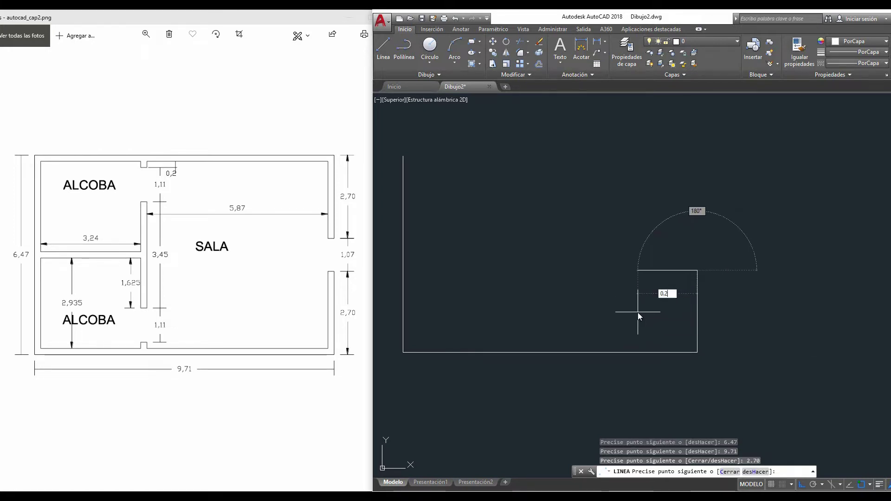
{"action": "key", "text": "Return"}
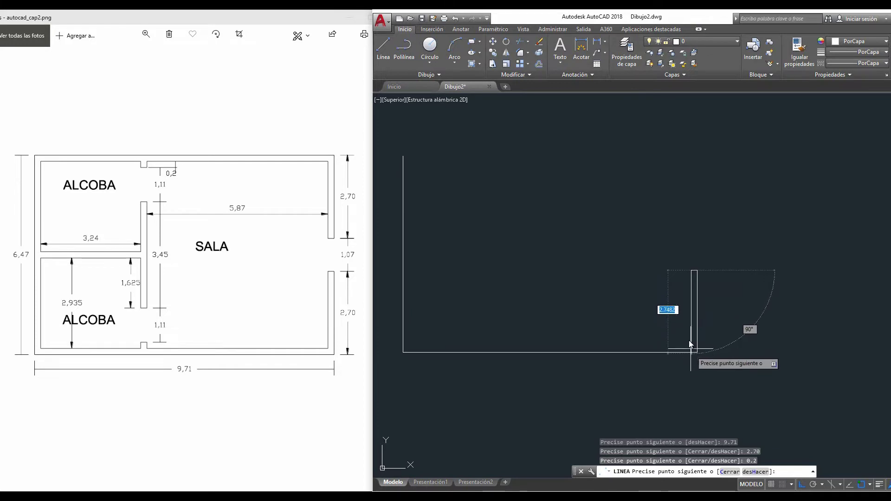
Continue the inner wall with a 2.50 segment, 5.87 along the bottom and a 0.2 upward step.
{"action": "type", "text": "2.50"}
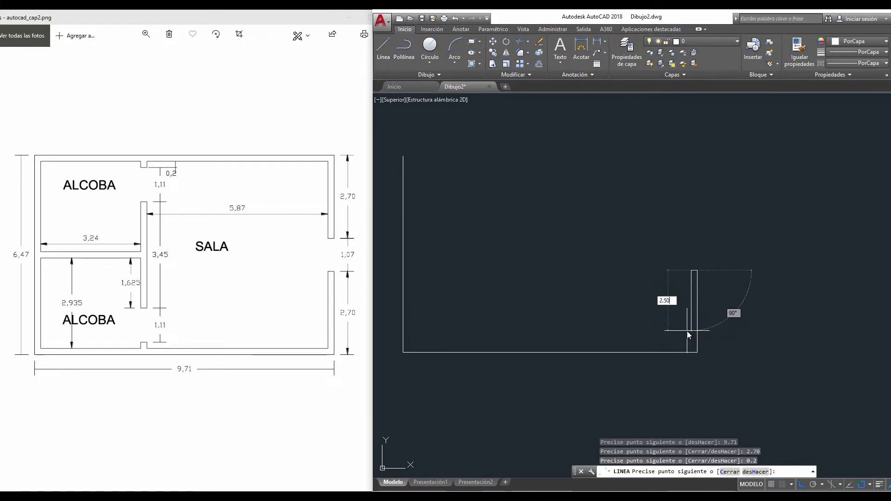
{"action": "key", "text": "Return"}
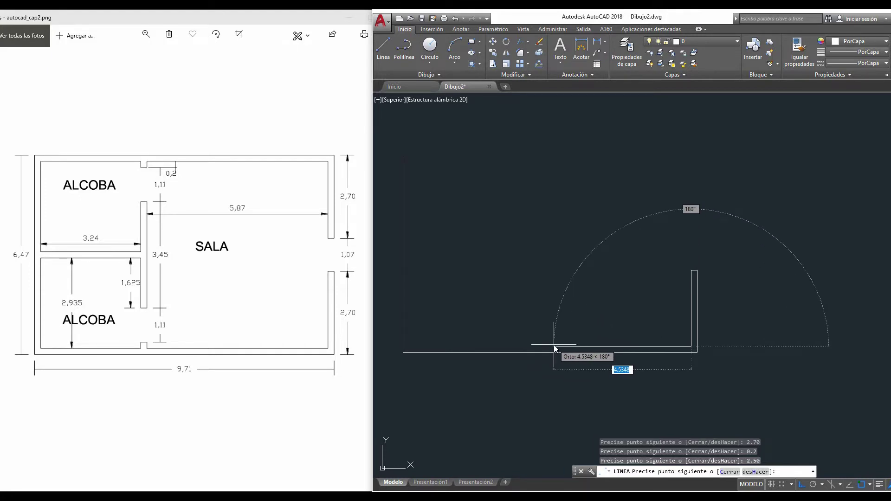
{"action": "type", "text": "5.87"}
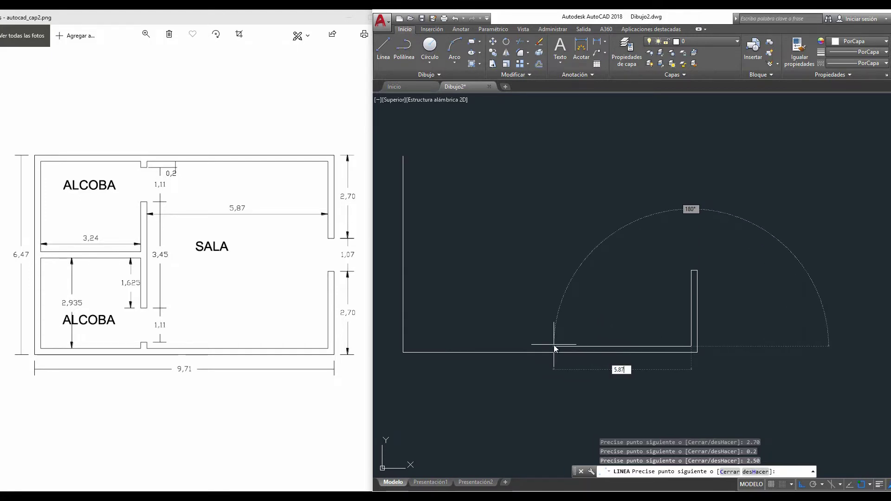
{"action": "key", "text": "Return"}
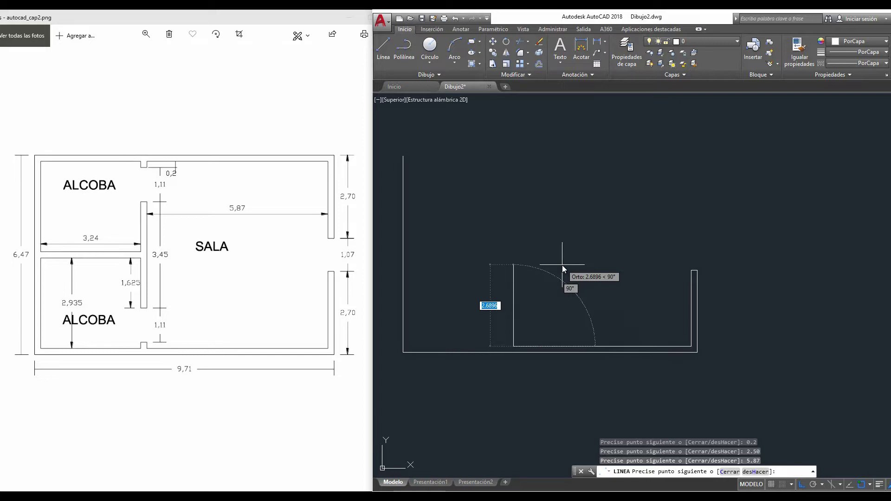
{"action": "type", "text": "0.2"}
{"action": "key", "text": "Return"}
Extend the wall with two 0.2 segments and a 3.24 segment for the lower ALCOBA.
{"action": "scroll", "coordinate": [469, 336], "scroll_direction": "up", "scroll_amount": 2}
{"action": "scroll", "coordinate": [487, 330], "scroll_direction": "up", "scroll_amount": 1}
{"action": "scroll", "coordinate": [515, 361], "scroll_direction": "down", "scroll_amount": 1}
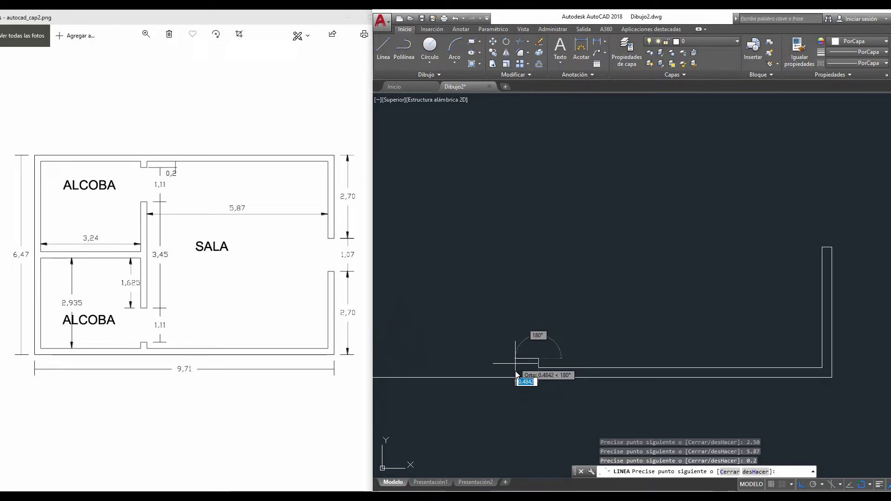
{"action": "scroll", "coordinate": [496, 355], "scroll_direction": "down", "scroll_amount": 1}
{"action": "scroll", "coordinate": [494, 358], "scroll_direction": "down", "scroll_amount": 1}
{"action": "scroll", "coordinate": [494, 358], "scroll_direction": "up", "scroll_amount": 1}
{"action": "scroll", "coordinate": [494, 367], "scroll_direction": "up", "scroll_amount": 1}
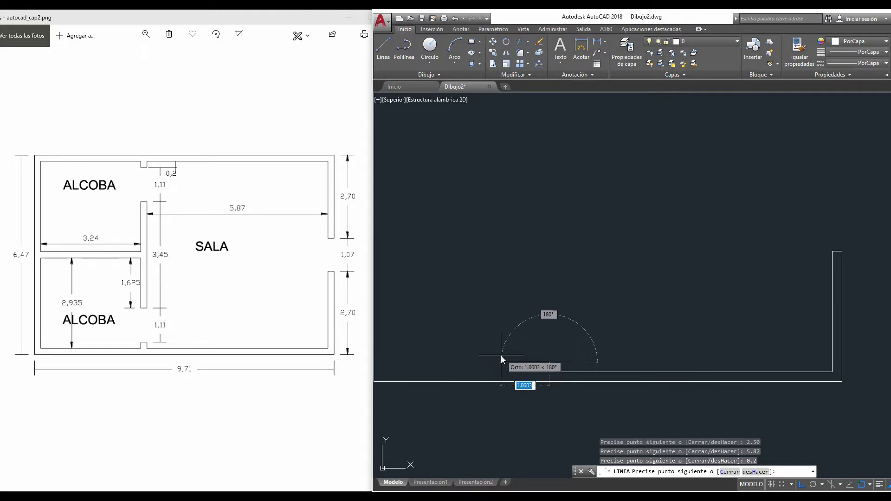
{"action": "type", "text": "0.2"}
{"action": "key", "text": "Return"}
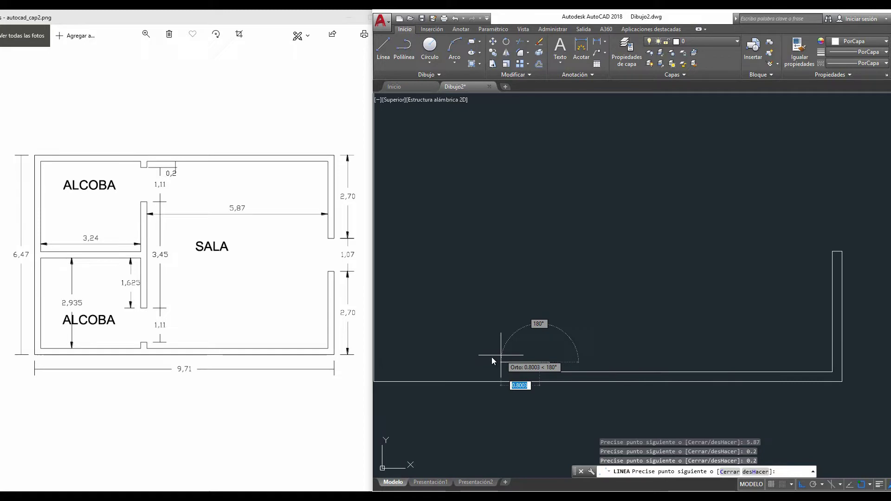
{"action": "scroll", "coordinate": [556, 362], "scroll_direction": "up", "scroll_amount": 5}
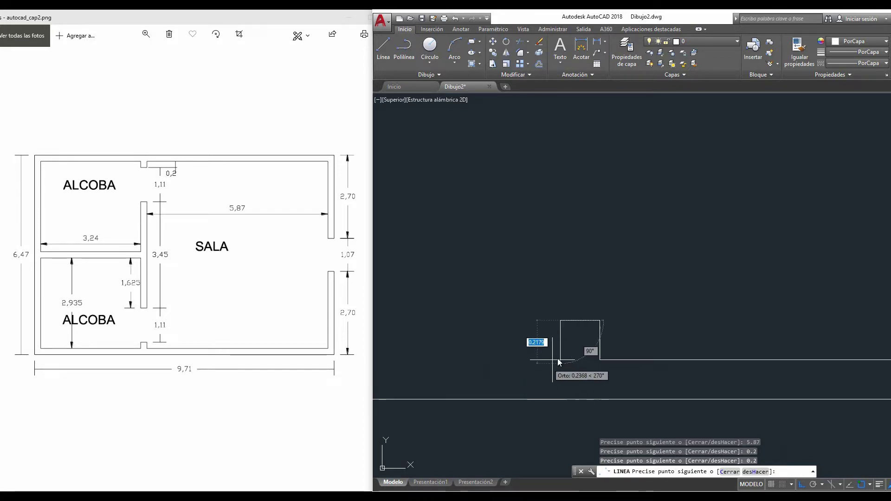
{"action": "type", "text": "0.2"}
{"action": "key", "text": "Return"}
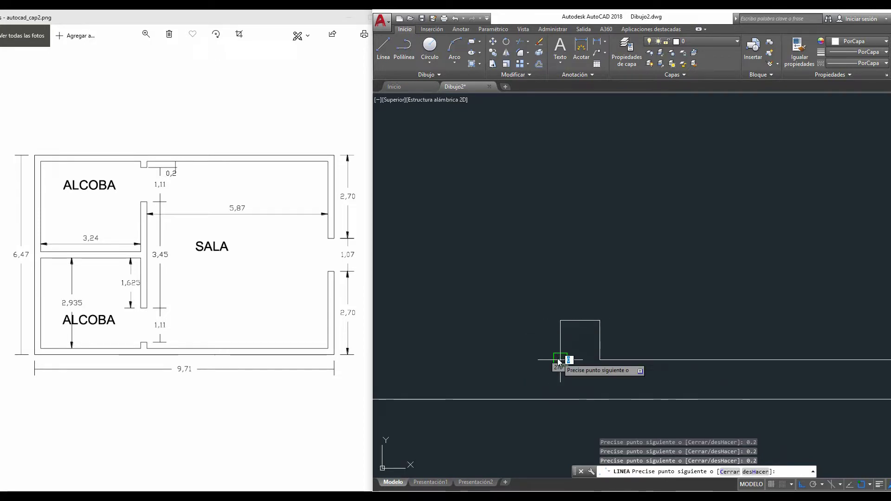
{"action": "scroll", "coordinate": [557, 352], "scroll_direction": "down", "scroll_amount": 5}
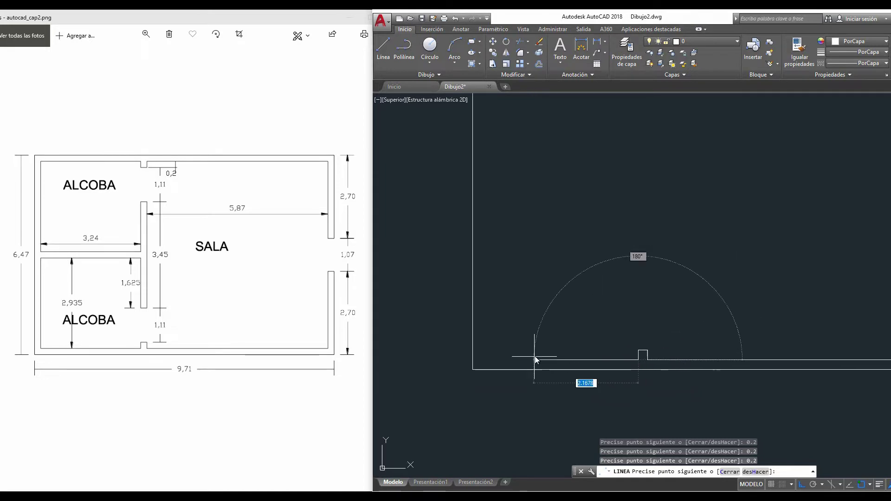
{"action": "type", "text": "3.24"}
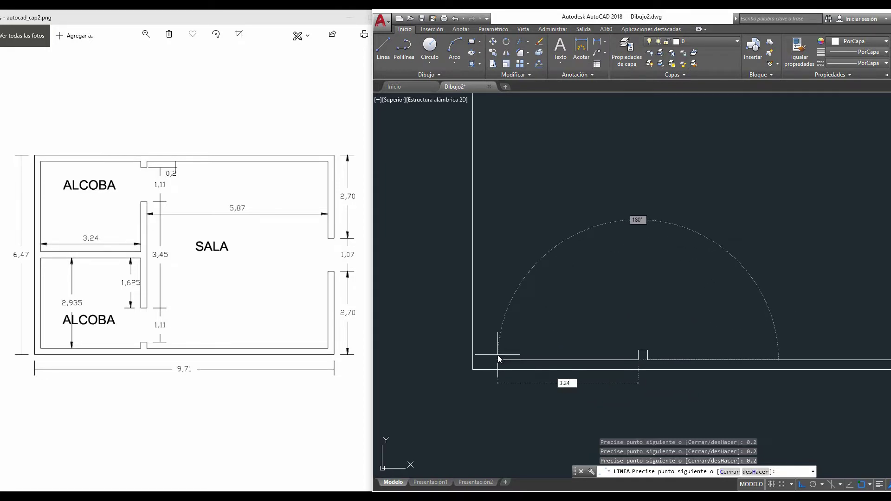
{"action": "key", "text": "Return"}
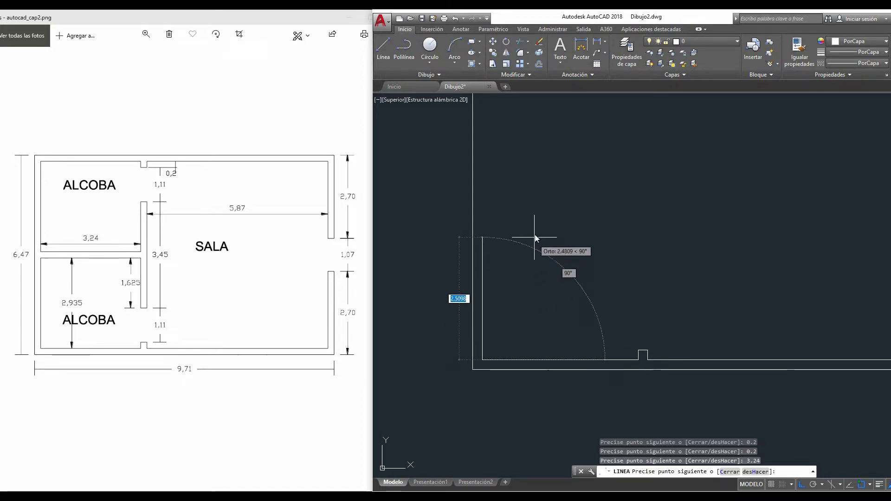
Close the lower ALCOBA with 2.935 and 3.24 walls, then 1.625 and 0.2 segments.
{"action": "scroll", "coordinate": [489, 274], "scroll_direction": "up", "scroll_amount": 1}
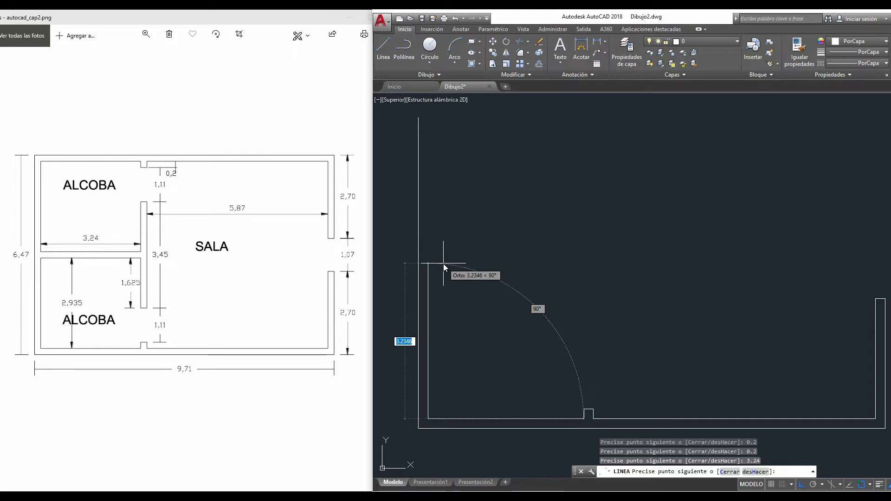
{"action": "type", "text": "2."}
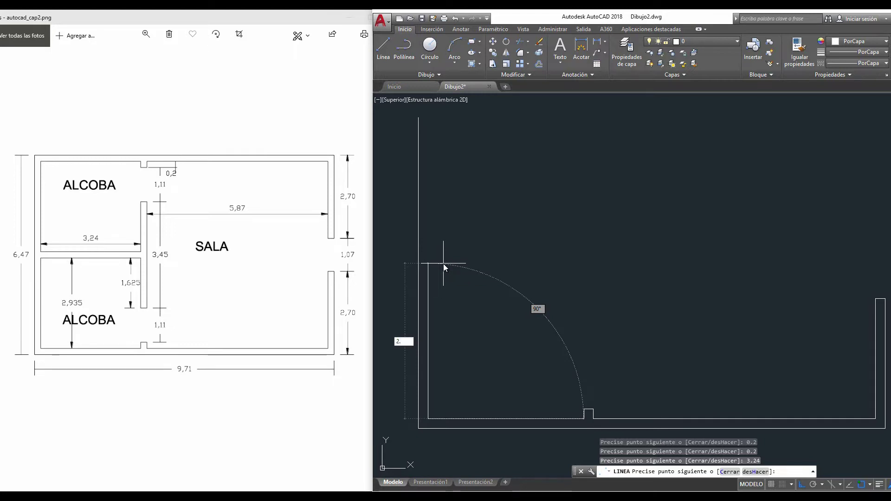
{"action": "type", "text": "935"}
{"action": "key", "text": "Return"}
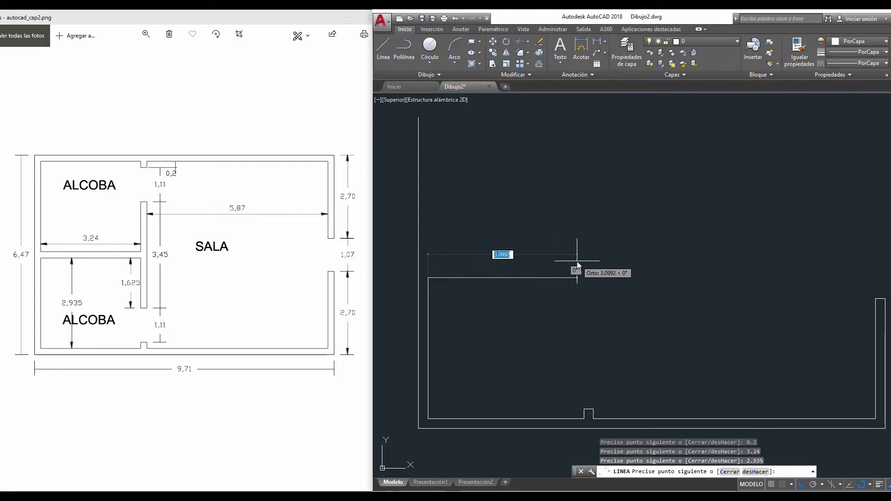
{"action": "type", "text": "3."}
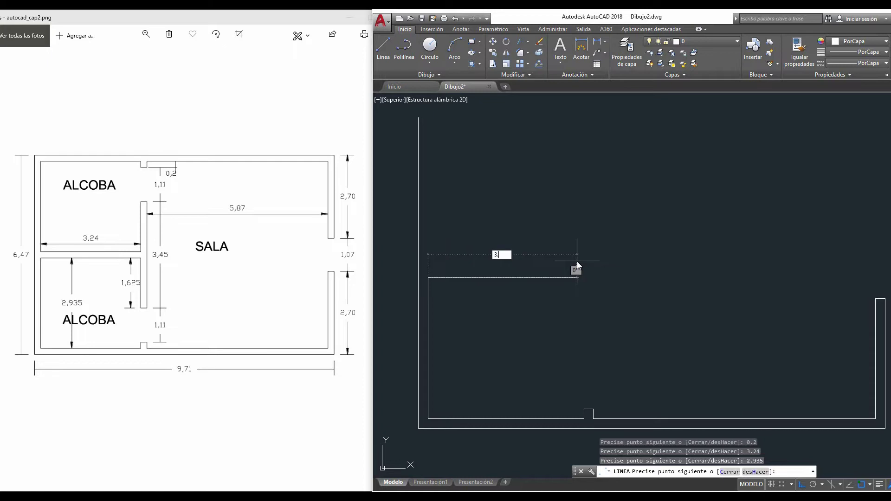
{"action": "key", "text": "Return"}
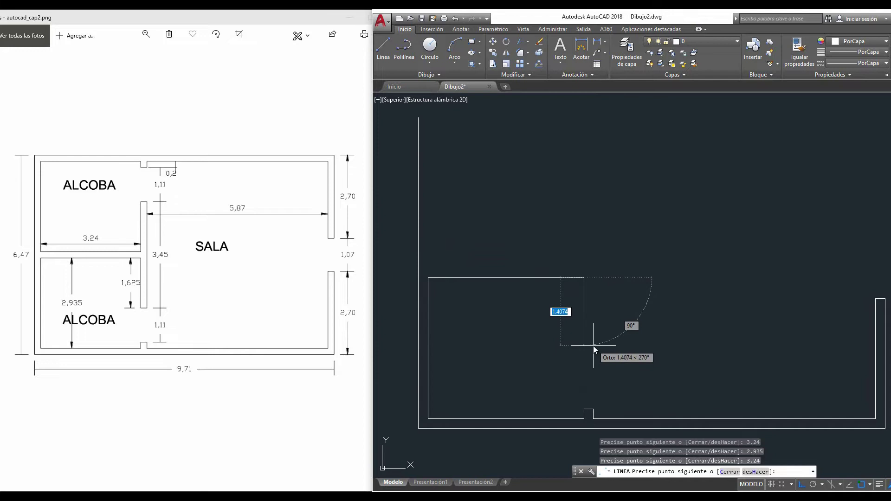
{"action": "type", "text": "1."}
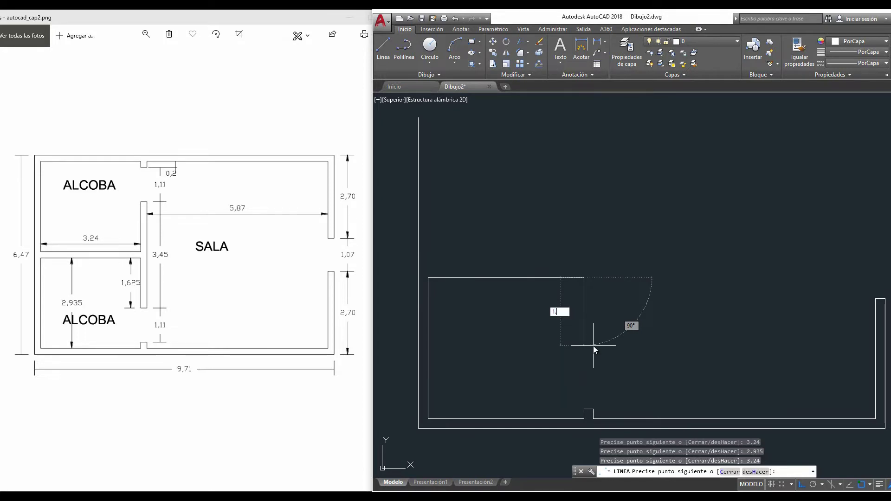
{"action": "type", "text": "625"}
{"action": "key", "text": "Return"}
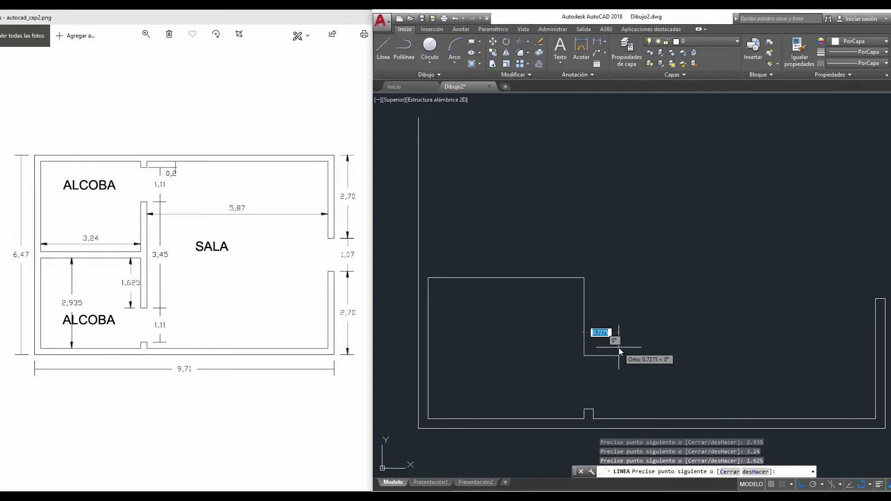
{"action": "type", "text": "0.2"}
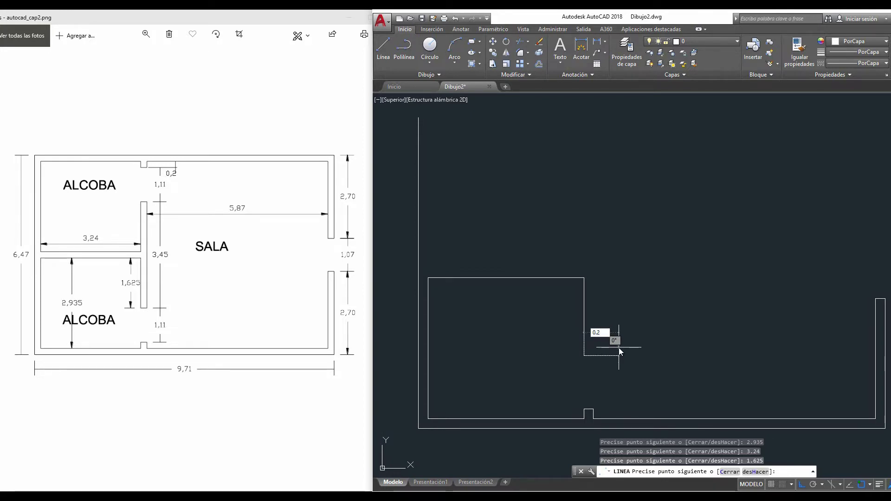
{"action": "key", "text": "Return"}
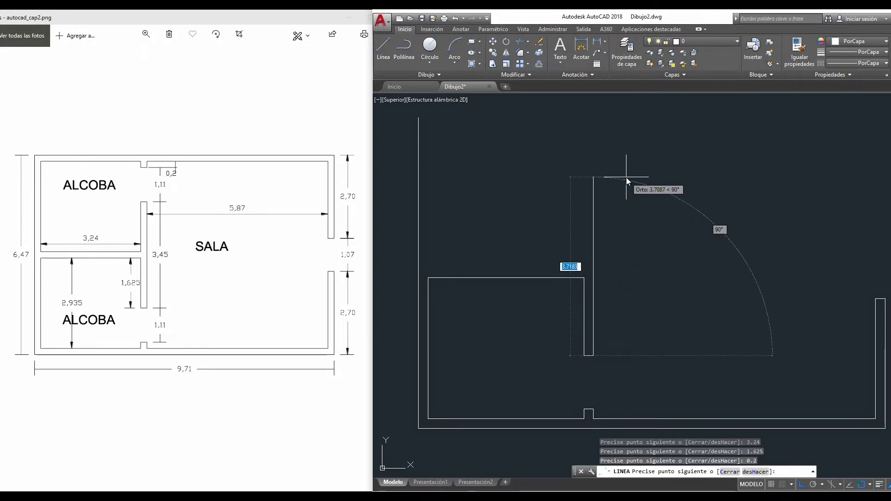
Draw the 3.45 partition, a 0.2 thickness, 1.625, and a 3.24 upper ALCOBA wall.
{"action": "type", "text": "3.45"}
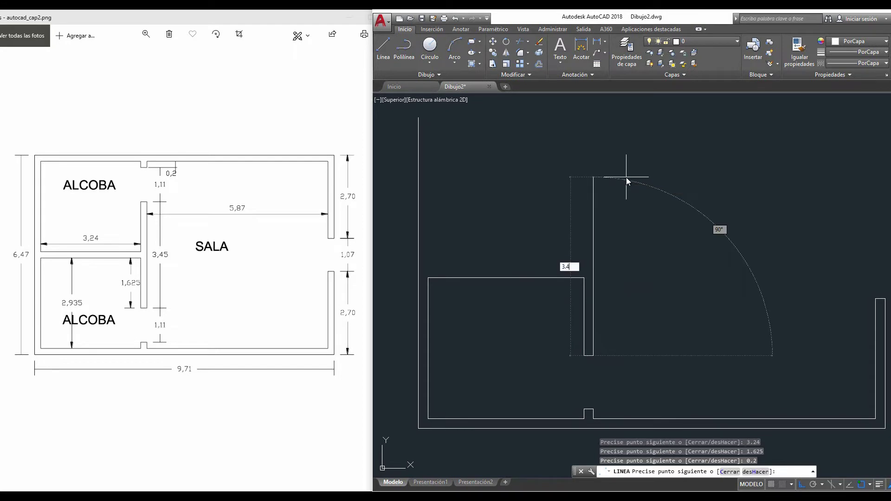
{"action": "key", "text": "Return"}
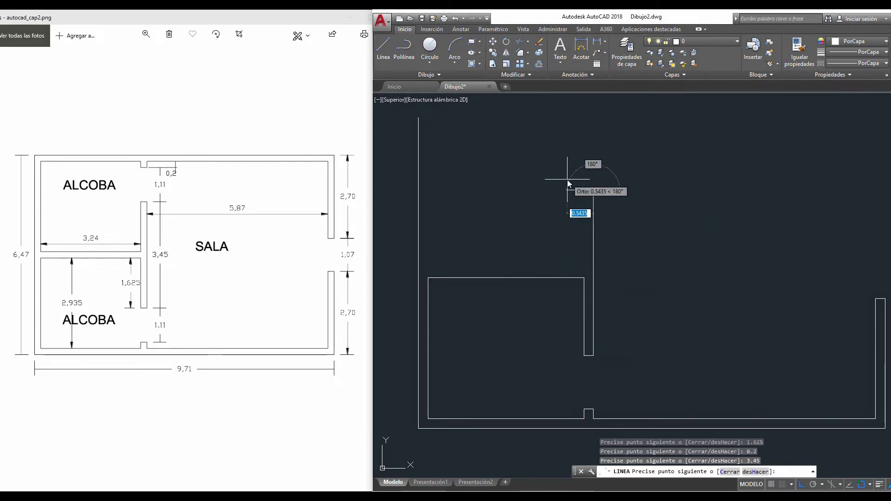
{"action": "type", "text": "0.2"}
{"action": "key", "text": "Return"}
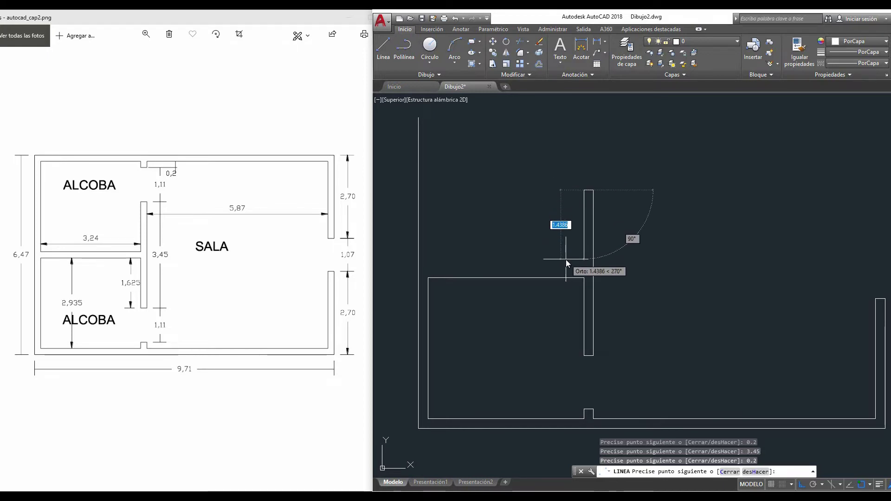
{"action": "type", "text": "1.625"}
{"action": "key", "text": "Return"}
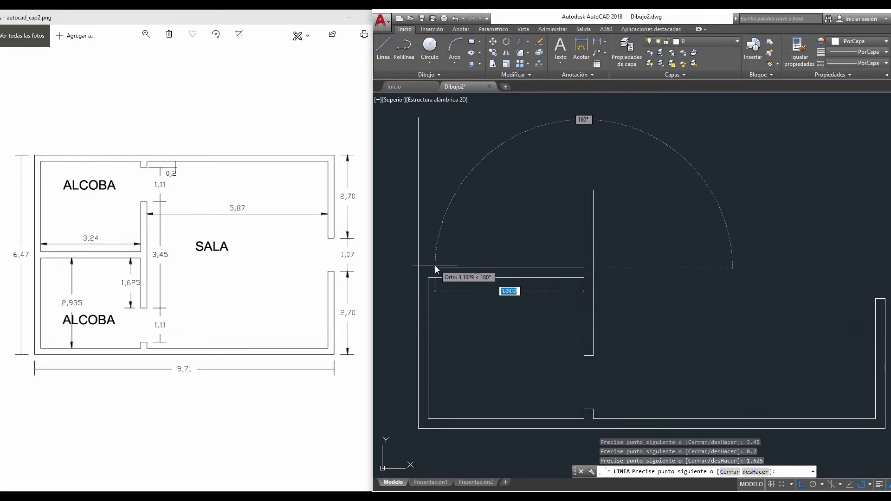
{"action": "type", "text": "3."}
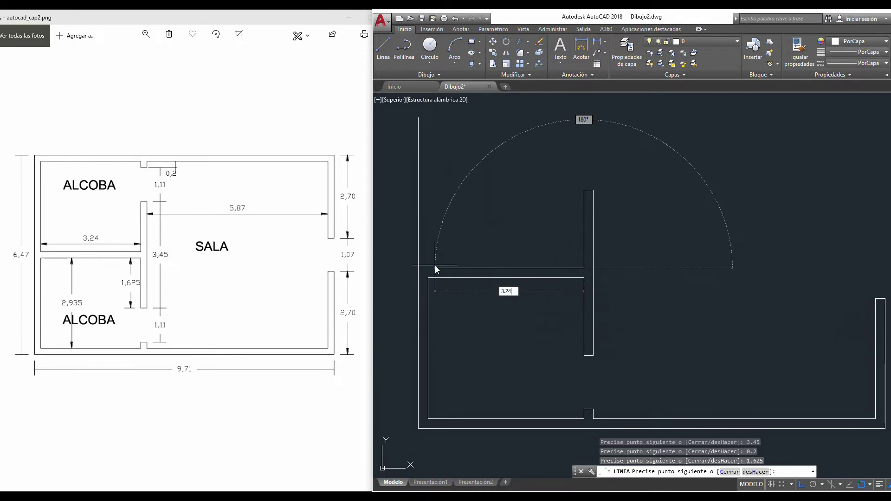
{"action": "key", "text": "Return"}
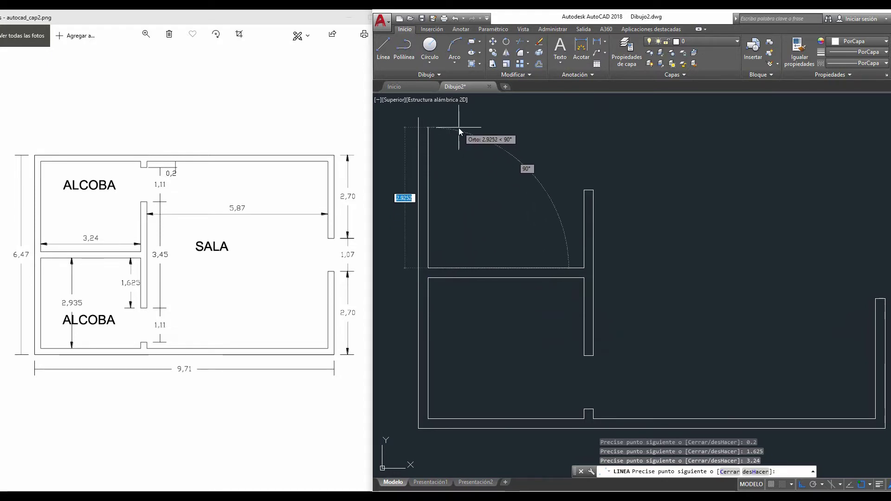
Draw the upper ALCOBA's 2.935 and 3.24 walls and three 0.2 notch segments.
{"action": "type", "text": "2"}
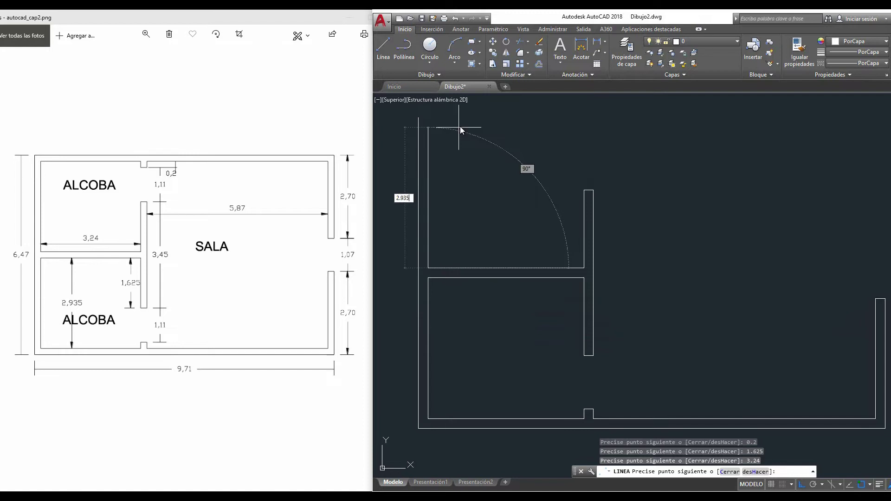
{"action": "key", "text": "Return"}
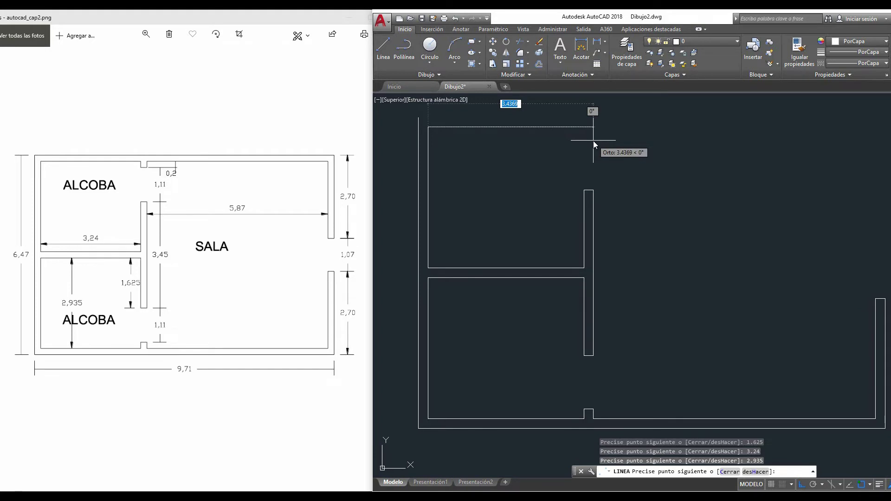
{"action": "type", "text": "3.24"}
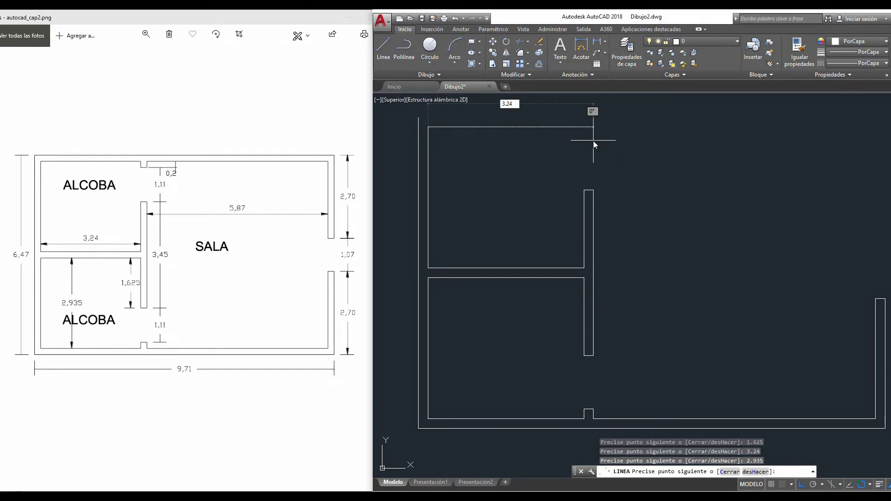
{"action": "key", "text": "Return"}
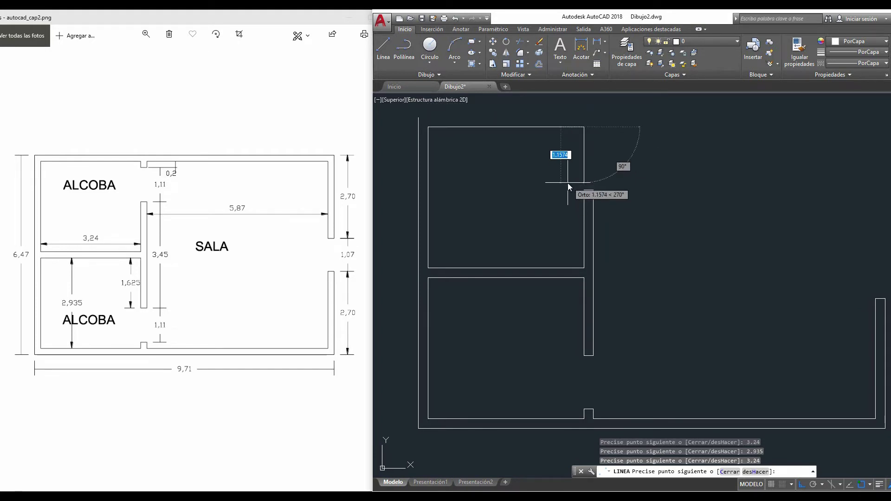
{"action": "type", "text": "0.2"}
{"action": "key", "text": "Return"}
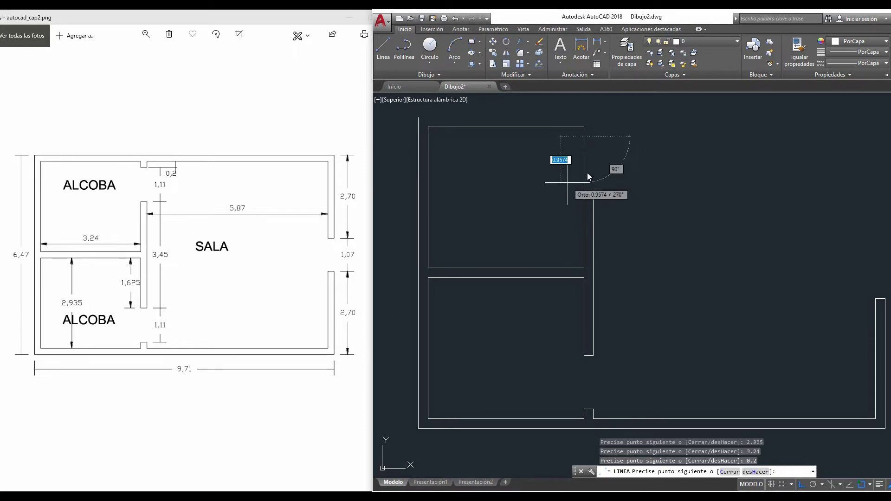
{"action": "type", "text": "0.2"}
{"action": "key", "text": "Return"}
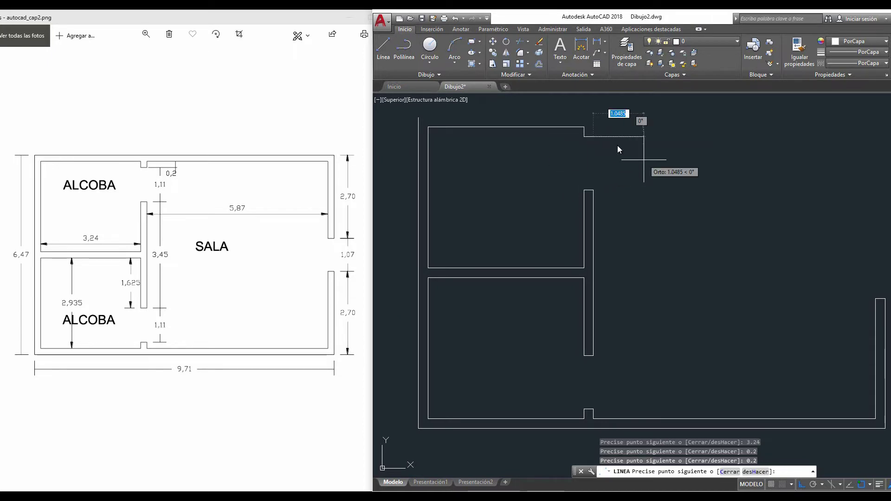
{"action": "type", "text": "0.2"}
{"action": "key", "text": "Return"}
{"action": "middle_click_drag", "start_coordinate": [718, 178], "coordinate": [691, 185]}
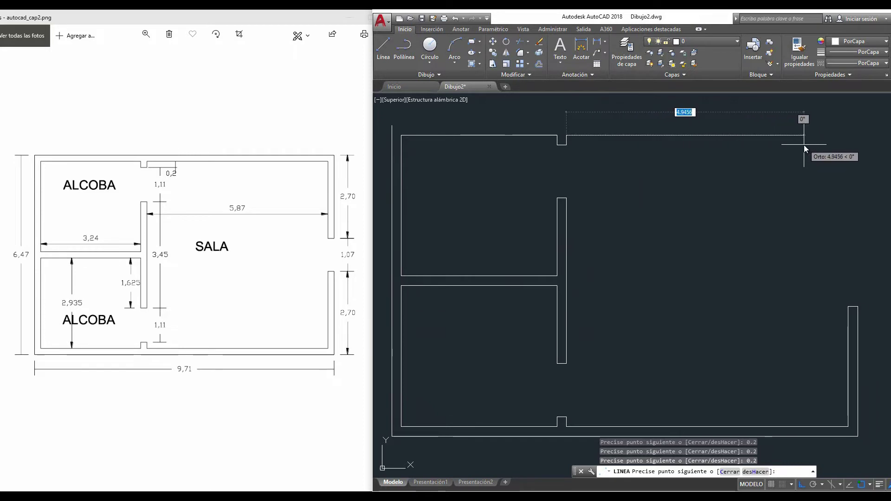
Draw the final 5.87, 2.50, 0.2 and 2.70 wall segments along the top and right side.
{"action": "type", "text": "5.87"}
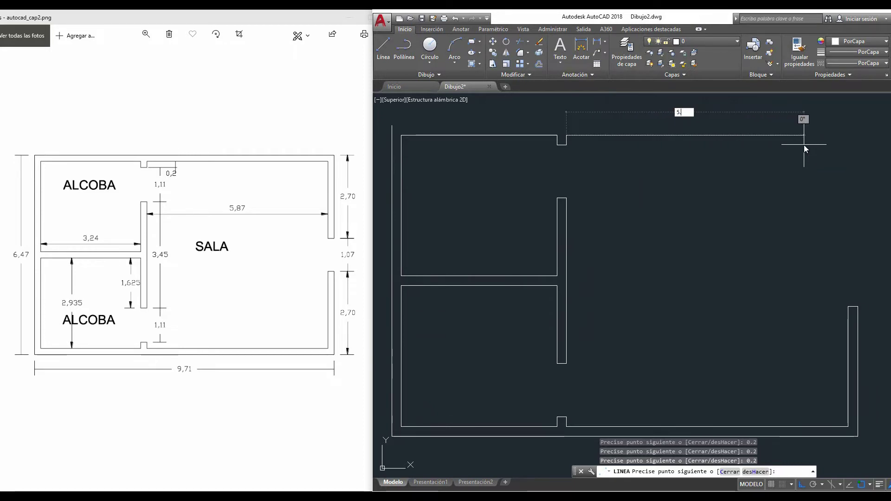
{"action": "key", "text": "Return"}
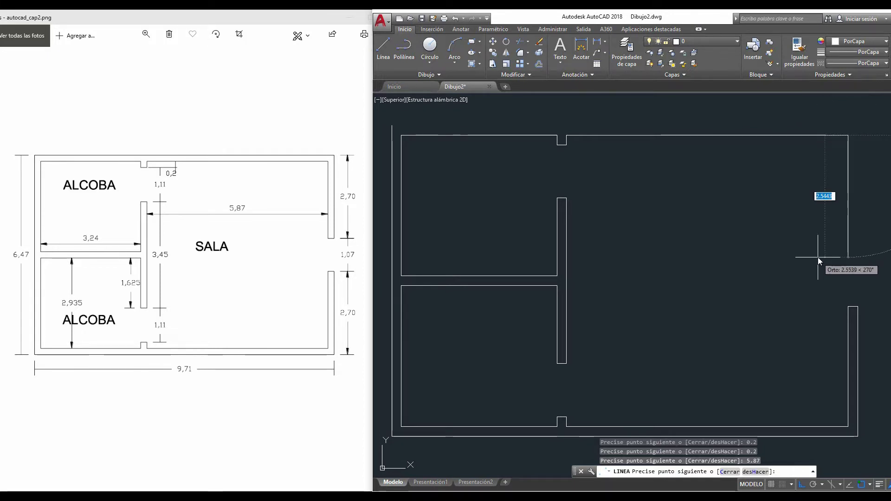
{"action": "middle_click_drag", "start_coordinate": [797, 235], "coordinate": [771, 243]}
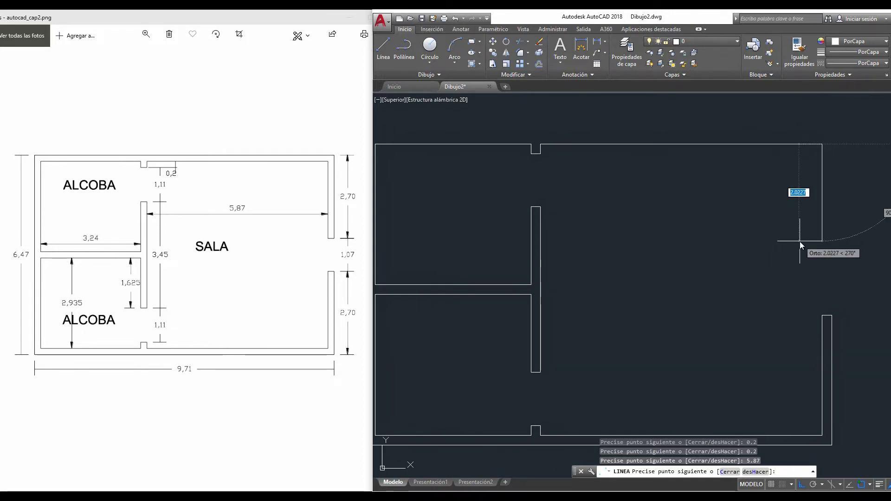
{"action": "type", "text": "2.50"}
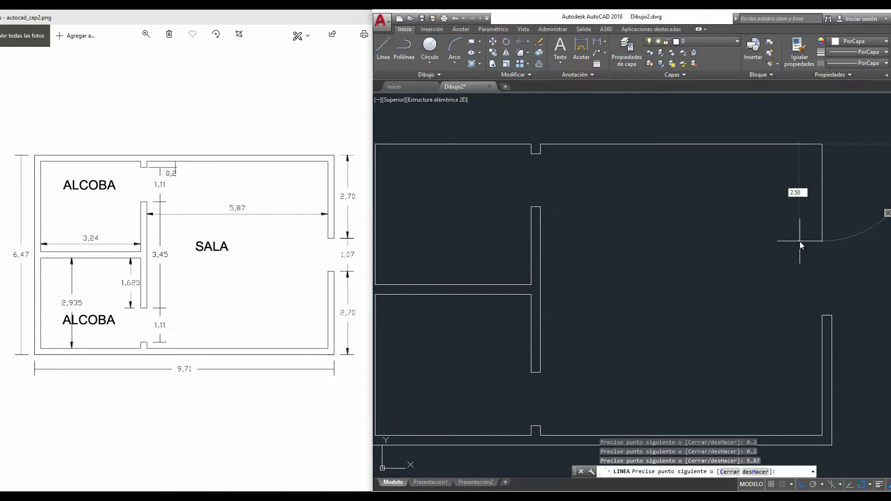
{"action": "key", "text": "Return"}
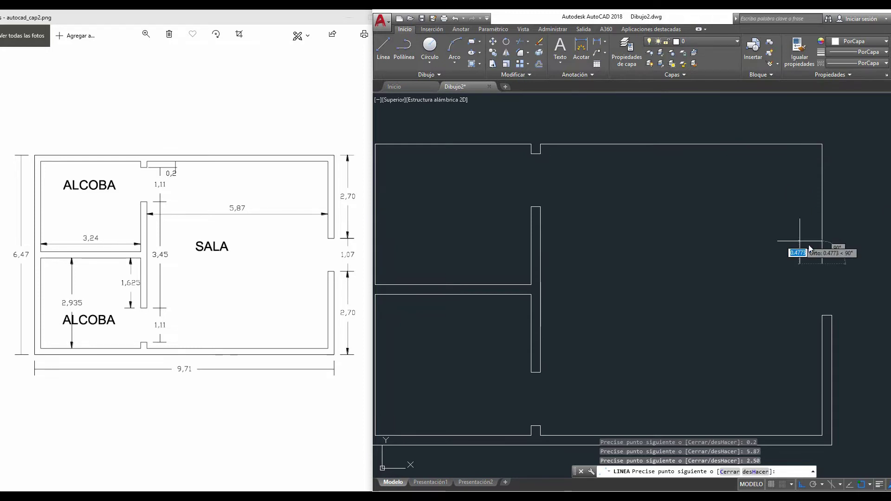
{"action": "type", "text": "0.6118"}
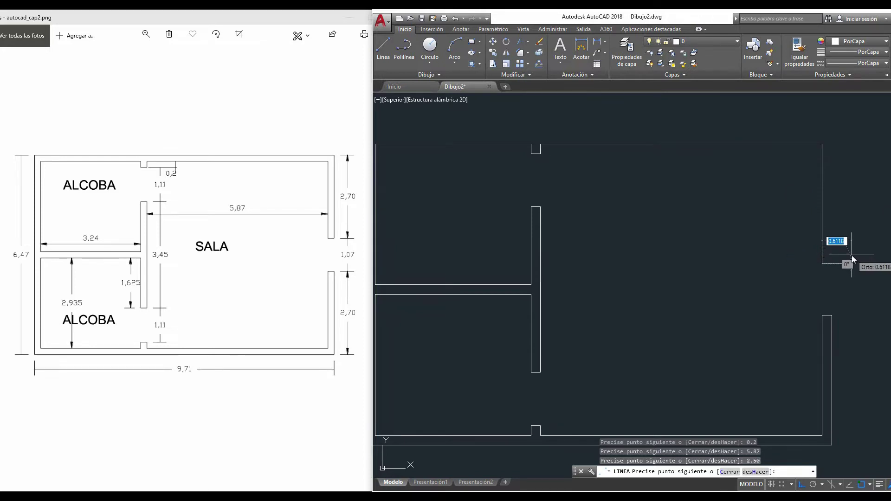
{"action": "type", "text": ".2"}
{"action": "key", "text": "Return"}
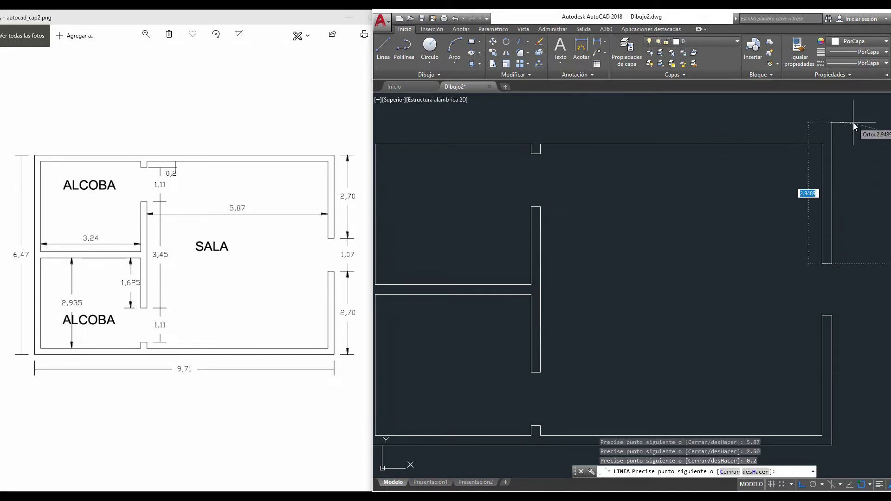
{"action": "type", "text": "2.70"}
{"action": "key", "text": "Return"}
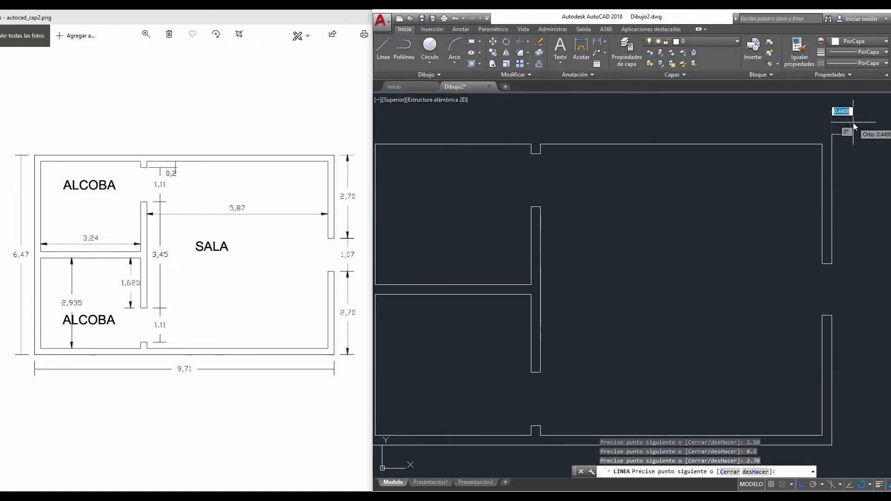
End the line command and zoom around to review the completed wall outline.
{"action": "scroll", "coordinate": [490, 123], "scroll_direction": "up", "scroll_amount": 2}
{"action": "scroll", "coordinate": [491, 124], "scroll_direction": "up", "scroll_amount": 2}
{"action": "scroll", "coordinate": [491, 124], "scroll_direction": "down", "scroll_amount": 3}
{"action": "scroll", "coordinate": [516, 129], "scroll_direction": "down", "scroll_amount": 3}
{"action": "scroll", "coordinate": [487, 130], "scroll_direction": "down", "scroll_amount": 2}
{"action": "scroll", "coordinate": [481, 131], "scroll_direction": "up", "scroll_amount": 1}
{"action": "scroll", "coordinate": [477, 124], "scroll_direction": "up", "scroll_amount": 3}
{"action": "scroll", "coordinate": [469, 155], "scroll_direction": "up", "scroll_amount": 3}
{"action": "scroll", "coordinate": [450, 169], "scroll_direction": "down", "scroll_amount": 2}
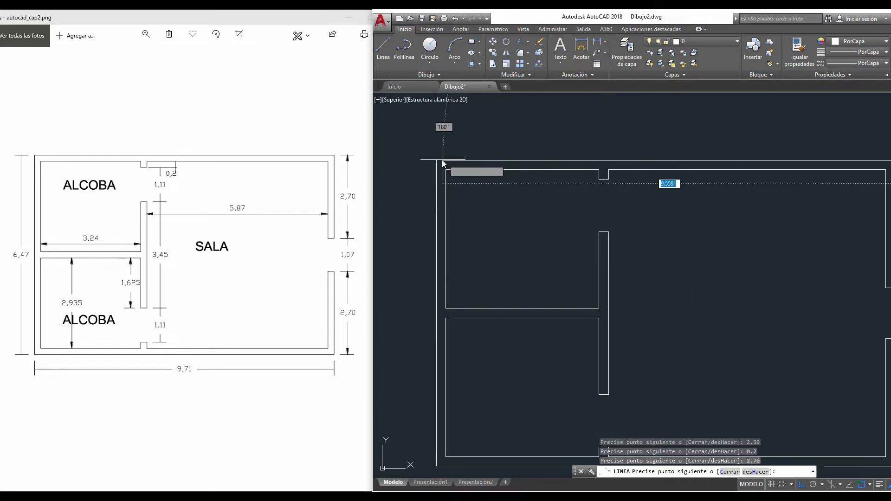
{"action": "key", "text": "Escape"}
{"action": "scroll", "coordinate": [664, 167], "scroll_direction": "down", "scroll_amount": 2}
{"action": "scroll", "coordinate": [664, 168], "scroll_direction": "down", "scroll_amount": 1}
{"action": "scroll", "coordinate": [738, 178], "scroll_direction": "up", "scroll_amount": 1}
{"action": "scroll", "coordinate": [683, 208], "scroll_direction": "up", "scroll_amount": 1}
{"action": "scroll", "coordinate": [683, 208], "scroll_direction": "down", "scroll_amount": 1}
{"action": "middle_click_drag", "start_coordinate": [684, 209], "coordinate": [694, 207]}
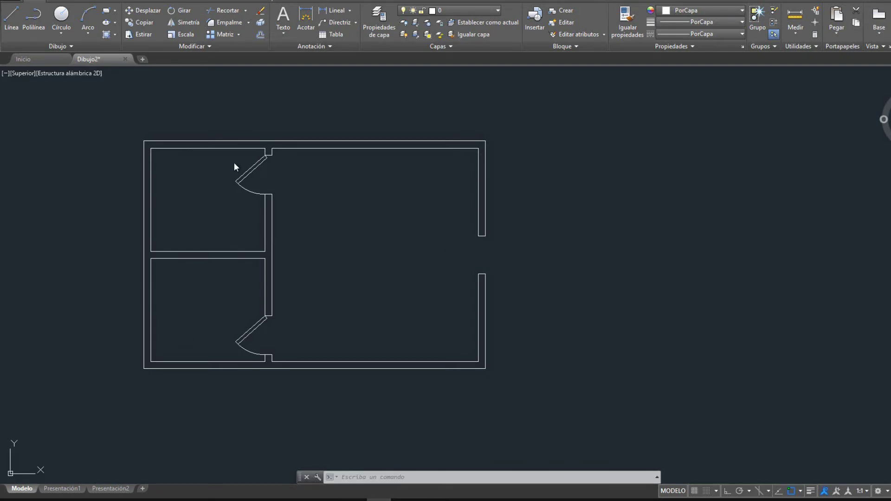
Zoom in and pan the floor plan right to frame both doored rooms.
{"action": "scroll", "coordinate": [363, 227], "scroll_direction": "up", "scroll_amount": 2}
{"action": "mouse_move", "coordinate": [328, 209]}
{"action": "middle_mouse_down"}
{"action": "mouse_move", "coordinate": [388, 213]}
{"action": "mouse_move", "coordinate": [381, 227]}
{"action": "middle_mouse_up"}
{"action": "middle_click_drag", "start_coordinate": [380, 188], "coordinate": [409, 187]}
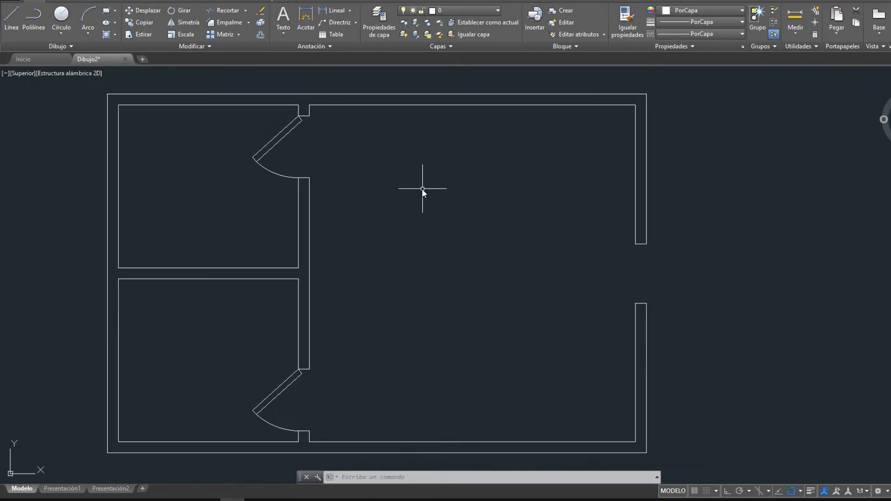
Write a 0.3-high multiline text 'SALA PRINCIPAL' in a box over the main room.
{"action": "left_click", "coordinate": [283, 21]}
{"action": "left_click", "coordinate": [366, 155]}
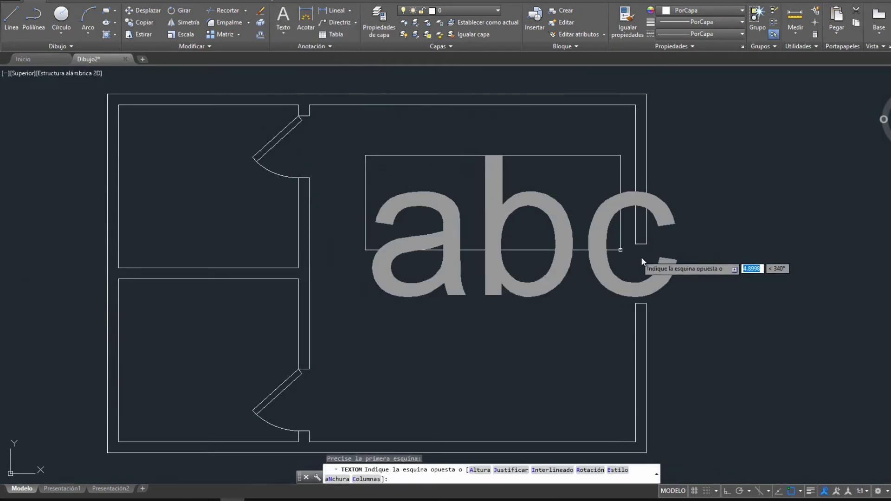
{"action": "left_click", "coordinate": [631, 279]}
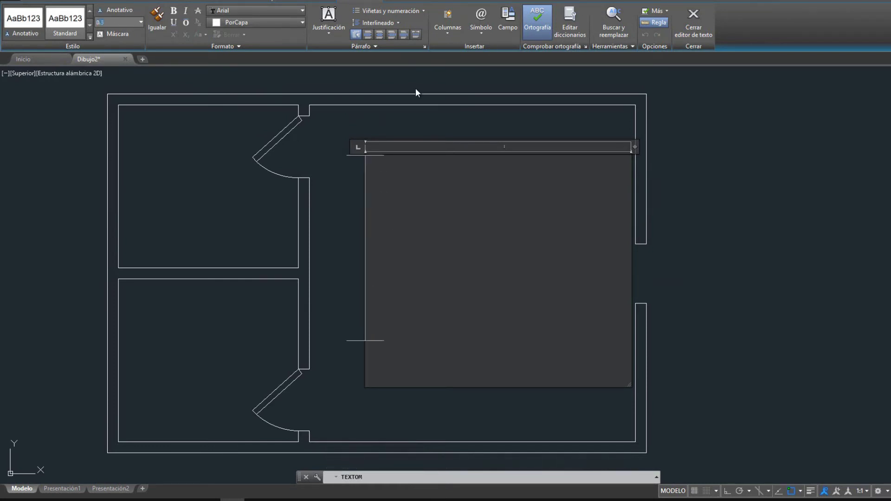
{"action": "type", "text": "0.3"}
{"action": "key", "text": "Return"}
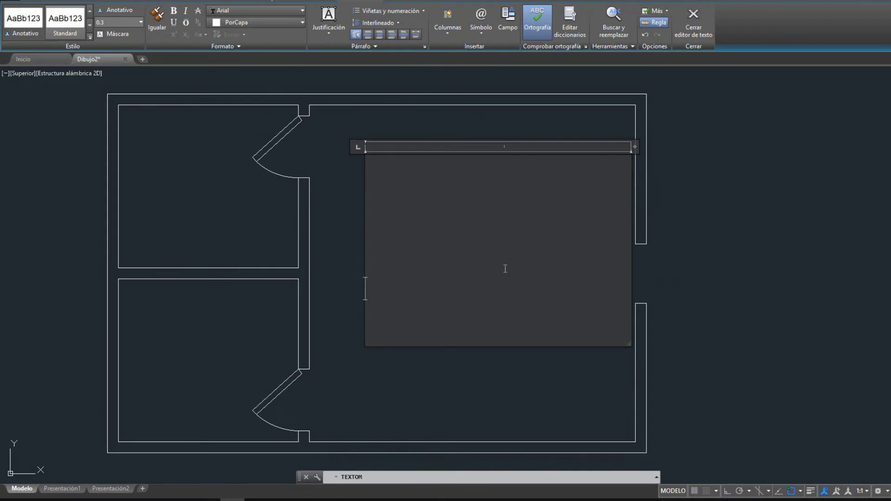
{"action": "type", "text": "N"}
{"action": "key", "text": "BackSpace"}
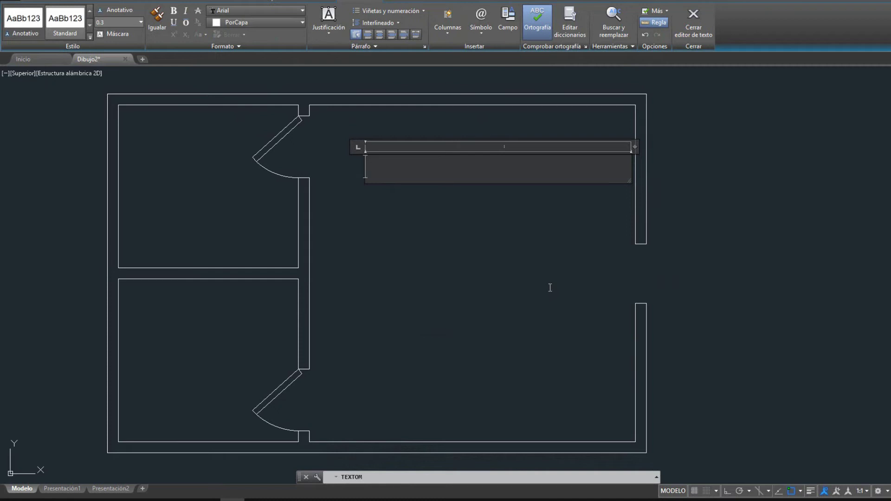
{"action": "type", "text": "SALA PR"}
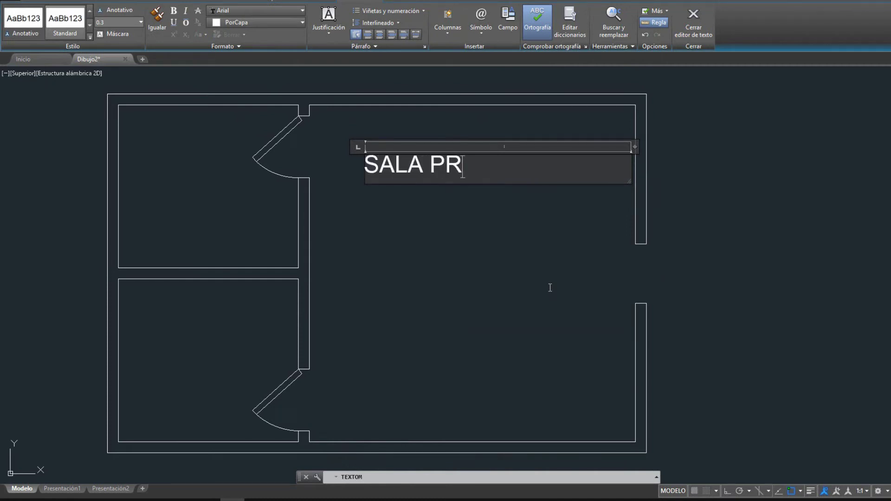
{"action": "type", "text": "INCIPAL"}
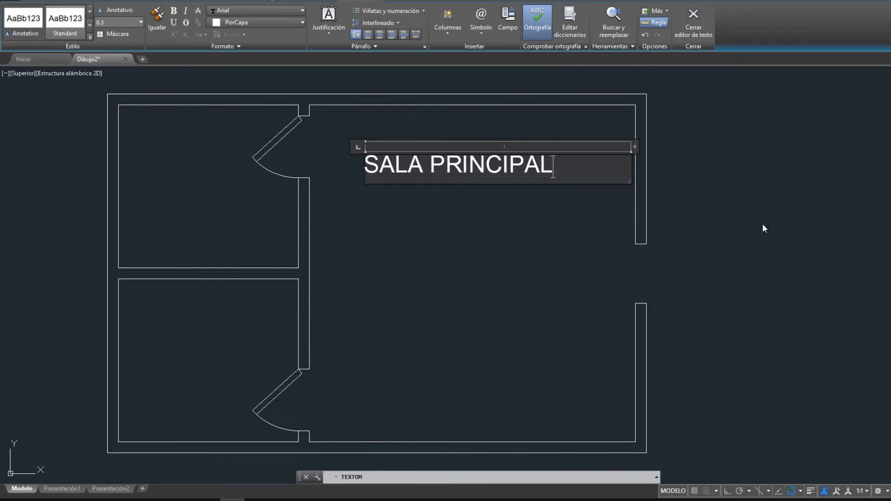
{"action": "left_click", "coordinate": [755, 221]}
Move the SALA PRINCIPAL label to the centre of the large room.
{"action": "left_click", "coordinate": [511, 176]}
{"action": "left_click", "coordinate": [485, 183]}
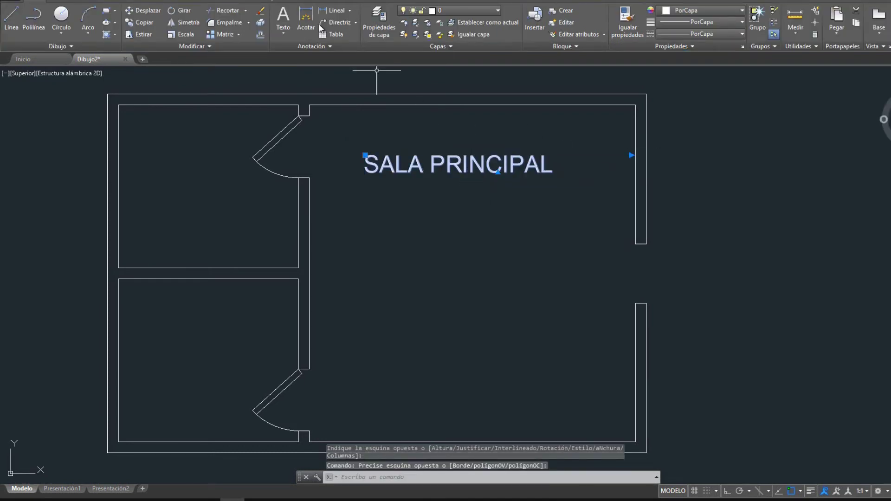
{"action": "left_click", "coordinate": [136, 12]}
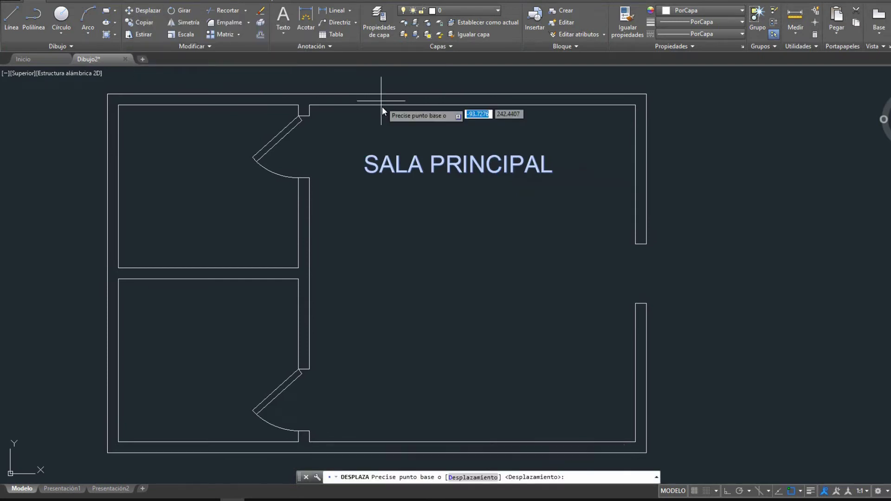
{"action": "left_click", "coordinate": [459, 167]}
{"action": "left_click", "coordinate": [479, 261]}
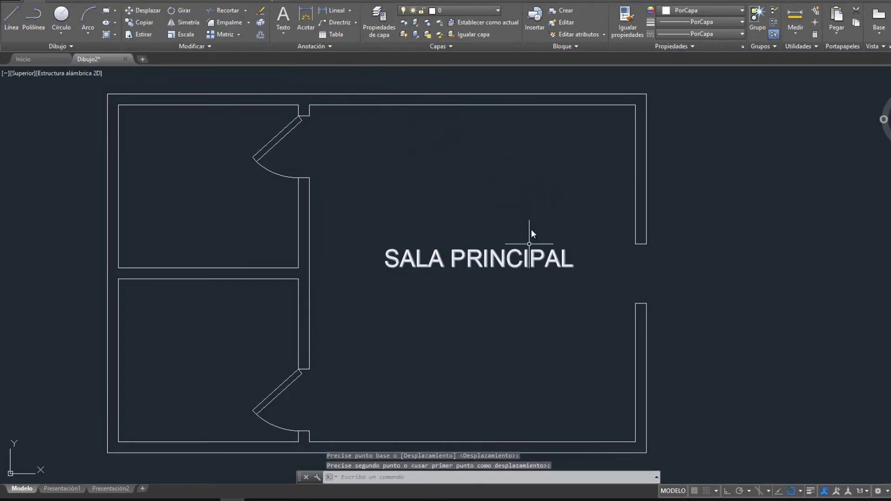
{"action": "middle_click_drag", "start_coordinate": [530, 249], "coordinate": [541, 185]}
{"action": "left_click", "coordinate": [510, 219]}
{"action": "left_click", "coordinate": [489, 261]}
{"action": "middle_click_drag", "start_coordinate": [487, 247], "coordinate": [450, 320]}
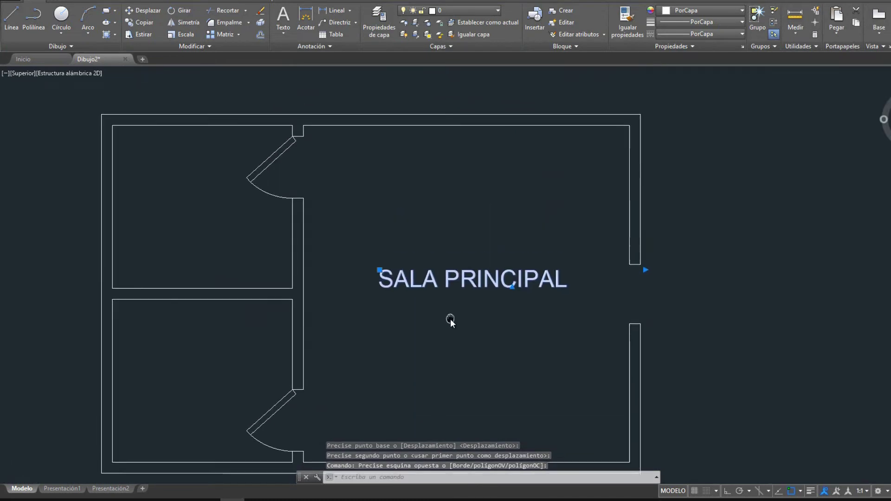
{"action": "scroll", "coordinate": [473, 280], "scroll_direction": "down", "scroll_amount": 2}
{"action": "scroll", "coordinate": [480, 260], "scroll_direction": "up", "scroll_amount": 2}
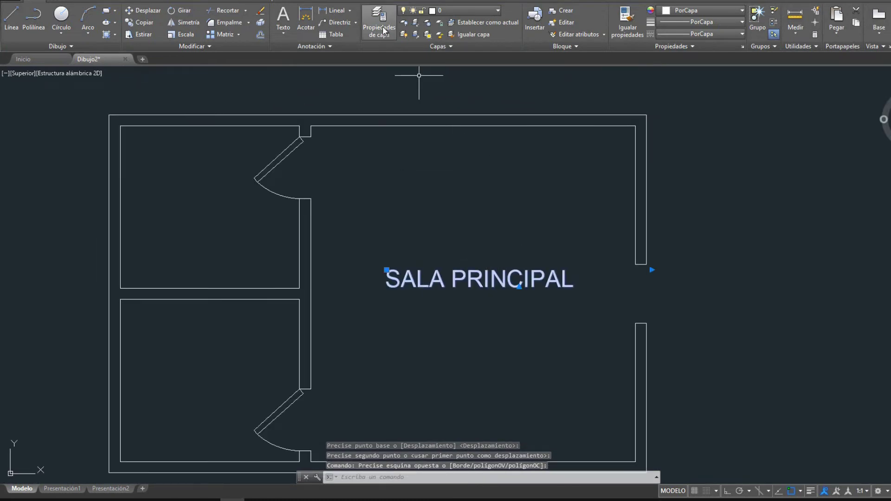
{"action": "left_click", "coordinate": [139, 22]}
Copy the SALA PRINCIPAL label into the upper-left and lower-left rooms.
{"action": "left_click", "coordinate": [650, 288]}
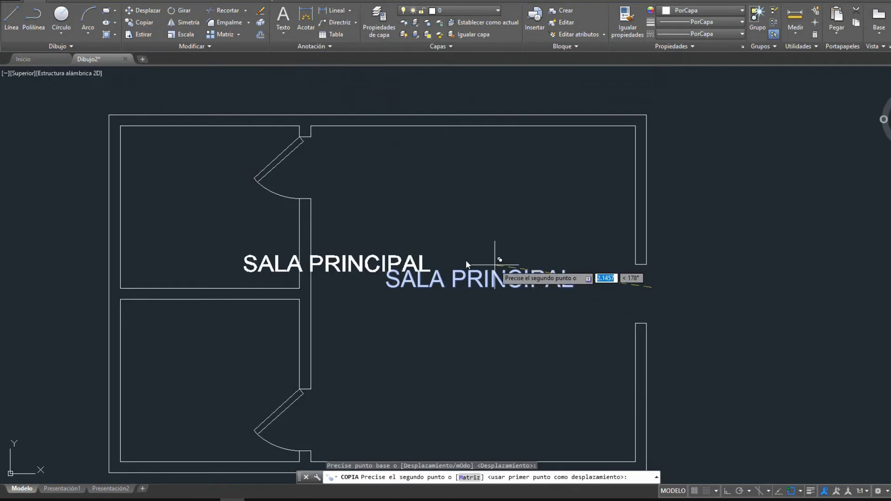
{"action": "left_click", "coordinate": [405, 216]}
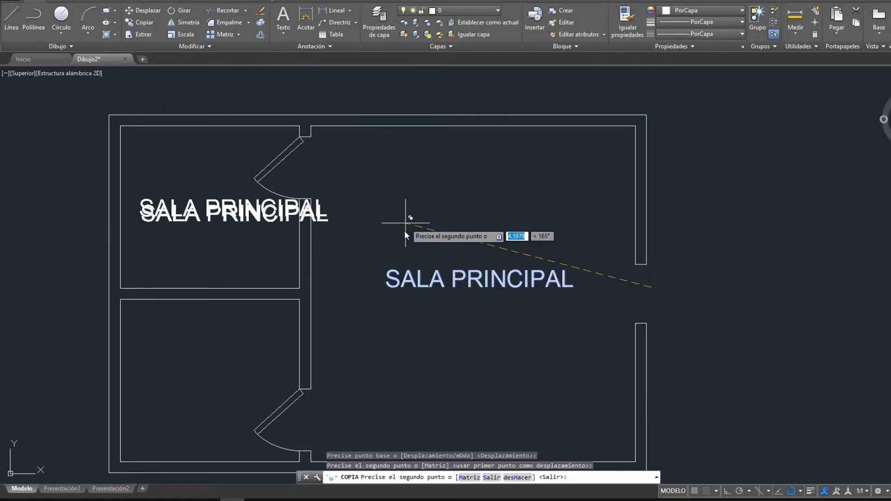
{"action": "left_click", "coordinate": [404, 381]}
{"action": "key", "text": "Escape"}
Change the upper-left copy's text to 'SALA 1'.
{"action": "left_click", "coordinate": [226, 208]}
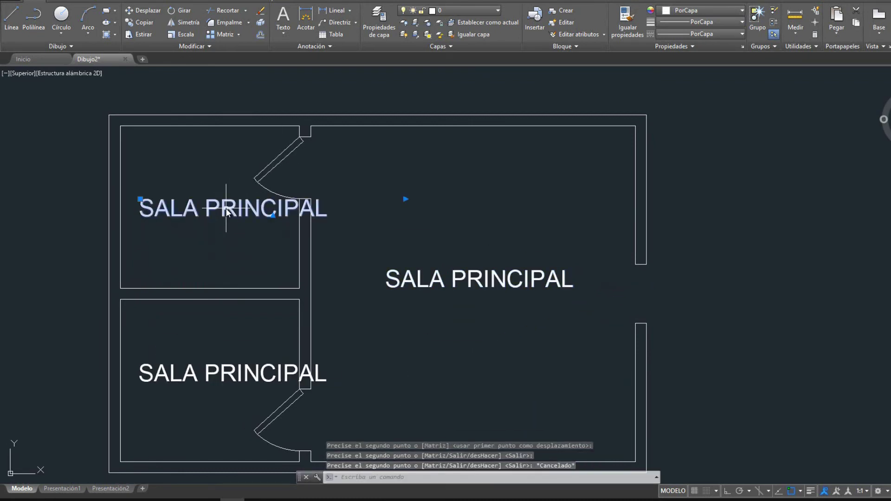
{"action": "double_click", "coordinate": [211, 196]}
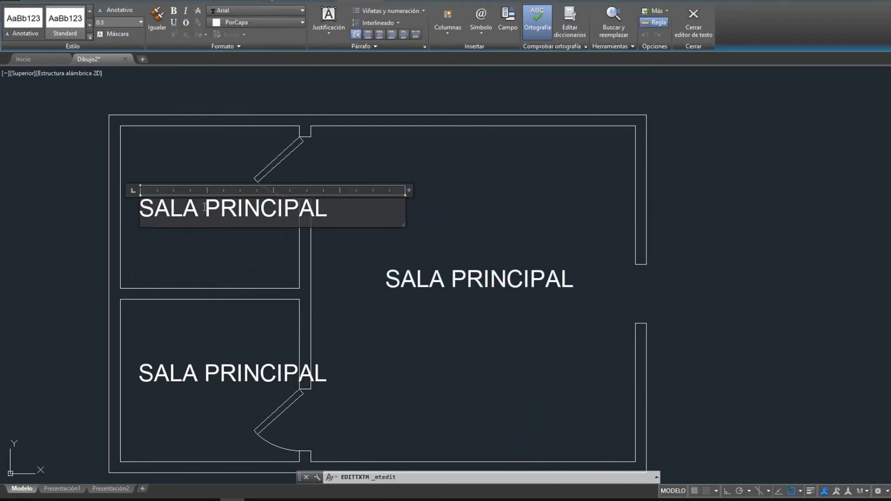
{"action": "left_click_drag", "start_coordinate": [205, 207], "coordinate": [388, 205]}
{"action": "type", "text": "1"}
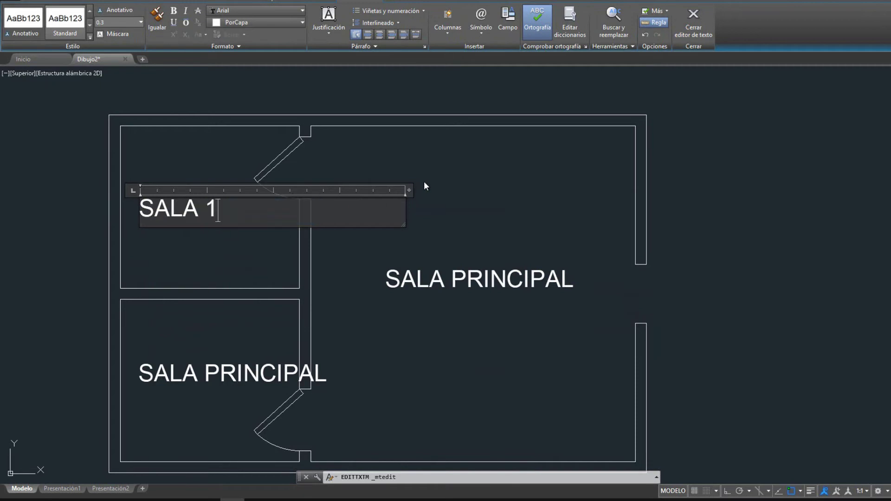
{"action": "left_click", "coordinate": [466, 180]}
Change the lower-left copy's text to 'SALA 2' and recentre the whole plan.
{"action": "left_click", "coordinate": [240, 377]}
{"action": "left_click", "coordinate": [404, 364]}
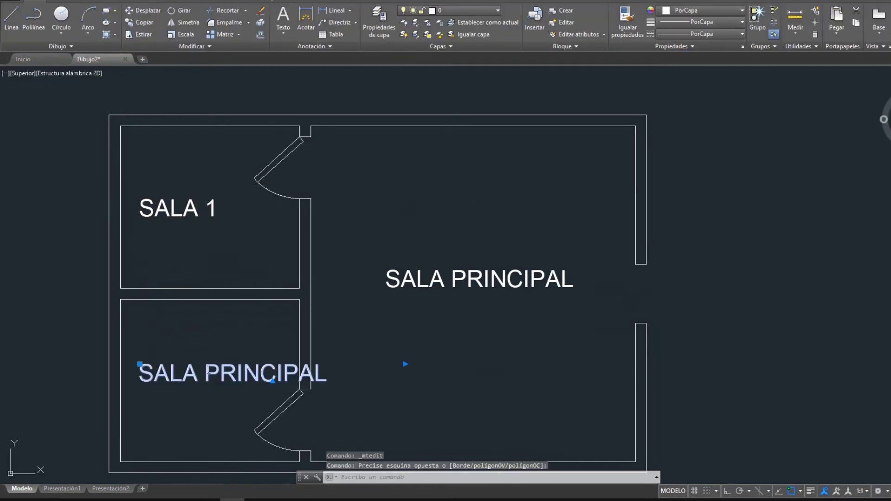
{"action": "key", "text": "Delete"}
{"action": "key", "text": "Delete"}
{"action": "key", "text": "Delete"}
{"action": "type", "text": "2"}
{"action": "left_click", "coordinate": [504, 358]}
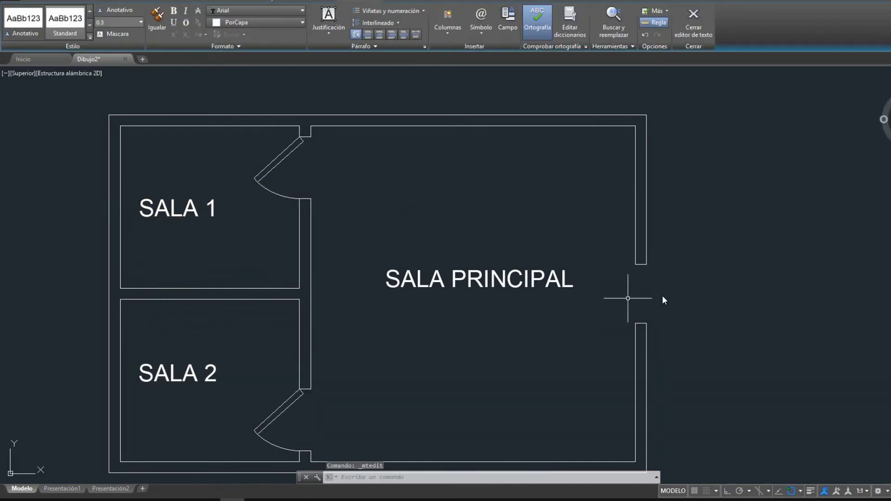
{"action": "scroll", "coordinate": [529, 310], "scroll_direction": "down", "scroll_amount": 2}
{"action": "scroll", "coordinate": [448, 324], "scroll_direction": "up", "scroll_amount": 2}
{"action": "middle_click_drag", "start_coordinate": [449, 325], "coordinate": [473, 263]}
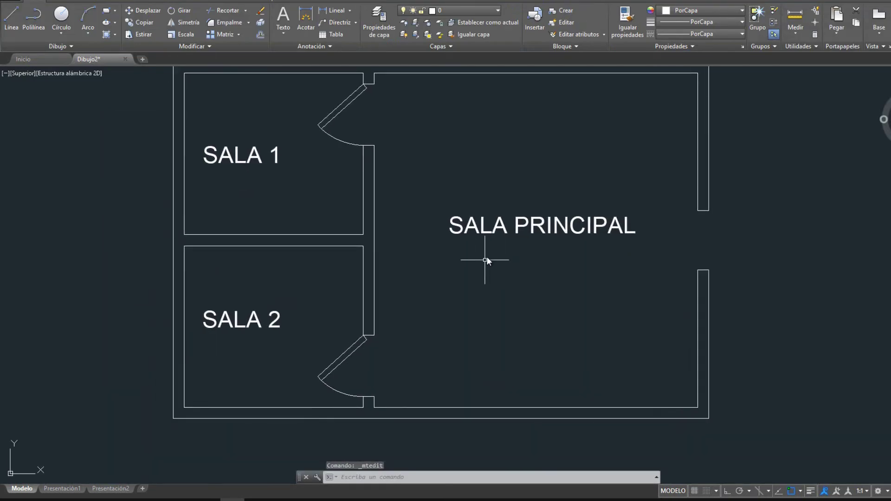
{"action": "scroll", "coordinate": [503, 252], "scroll_direction": "down", "scroll_amount": 2}
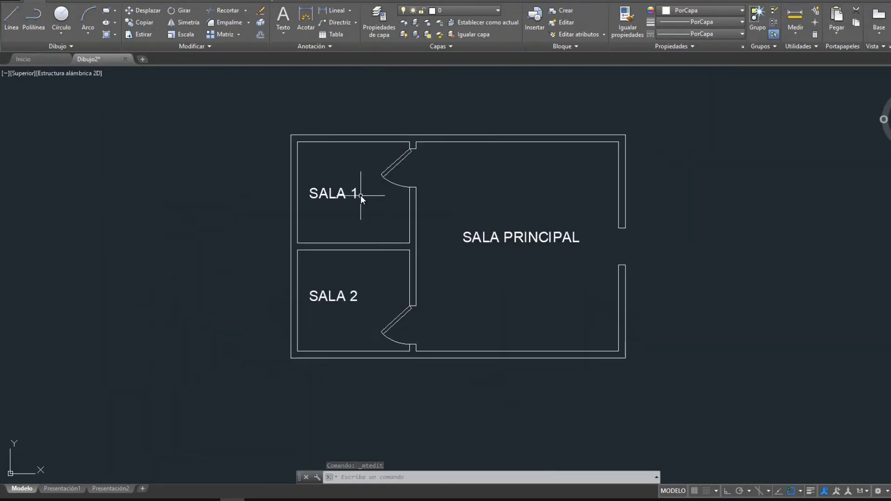
{"action": "mouse_move", "coordinate": [408, 259]}
{"action": "middle_mouse_down"}
{"action": "mouse_move", "coordinate": [381, 302]}
{"action": "mouse_move", "coordinate": [382, 268]}
{"action": "middle_mouse_up"}
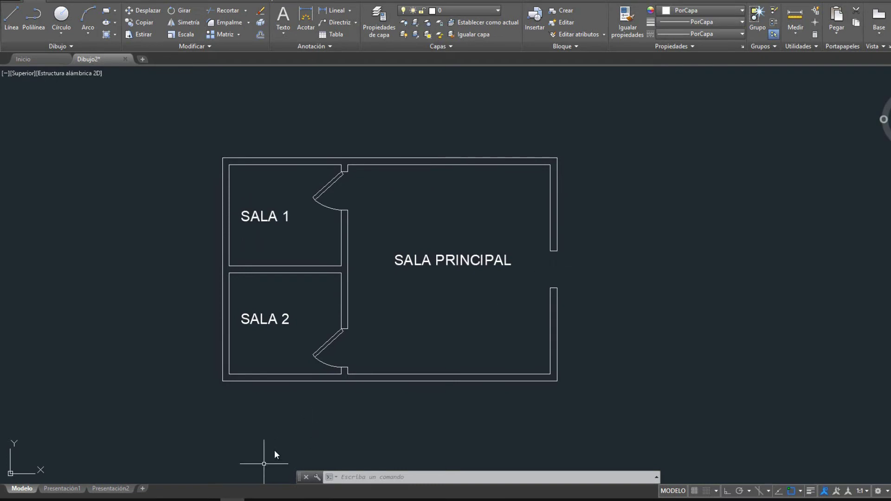
Copy the SALA 1 door leaf and arc to SALA PRINCIPAL's right-wall opening.
{"action": "scroll", "coordinate": [331, 179], "scroll_direction": "up", "scroll_amount": 4}
{"action": "left_click", "coordinate": [338, 179]}
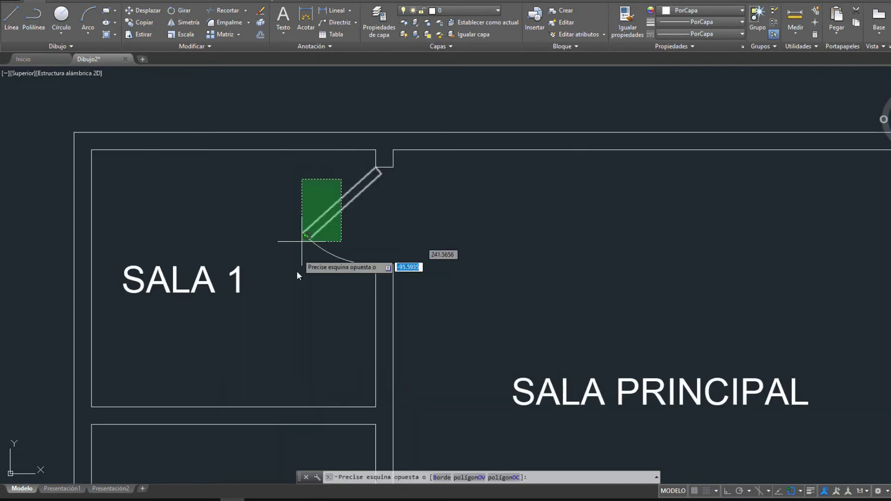
{"action": "left_click", "coordinate": [320, 206]}
{"action": "left_click", "coordinate": [140, 22]}
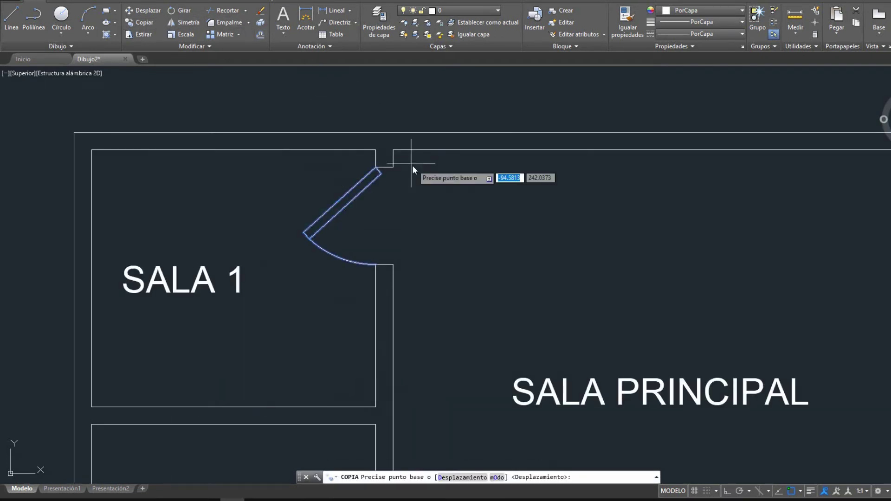
{"action": "scroll", "coordinate": [377, 167], "scroll_direction": "up", "scroll_amount": 5}
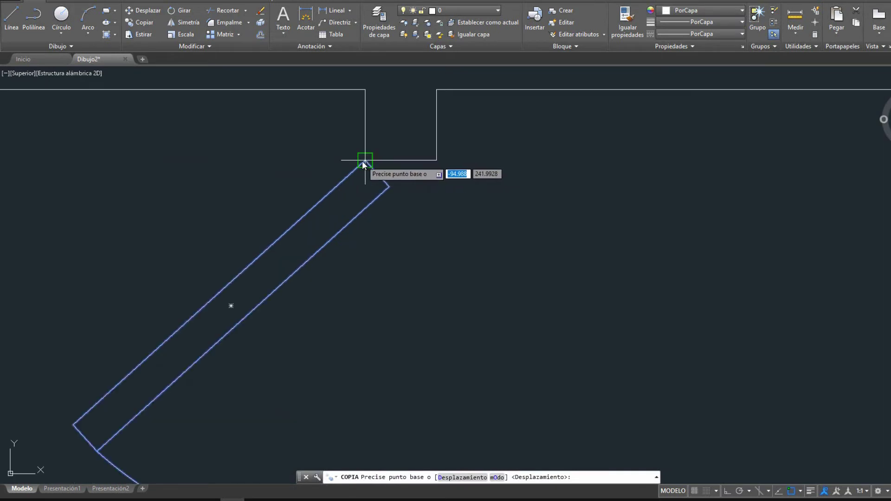
{"action": "left_click", "coordinate": [365, 161]}
{"action": "scroll", "coordinate": [452, 193], "scroll_direction": "down", "scroll_amount": 3}
{"action": "scroll", "coordinate": [547, 218], "scroll_direction": "down", "scroll_amount": 3}
{"action": "scroll", "coordinate": [638, 270], "scroll_direction": "up", "scroll_amount": 6}
{"action": "scroll", "coordinate": [617, 230], "scroll_direction": "up", "scroll_amount": 2}
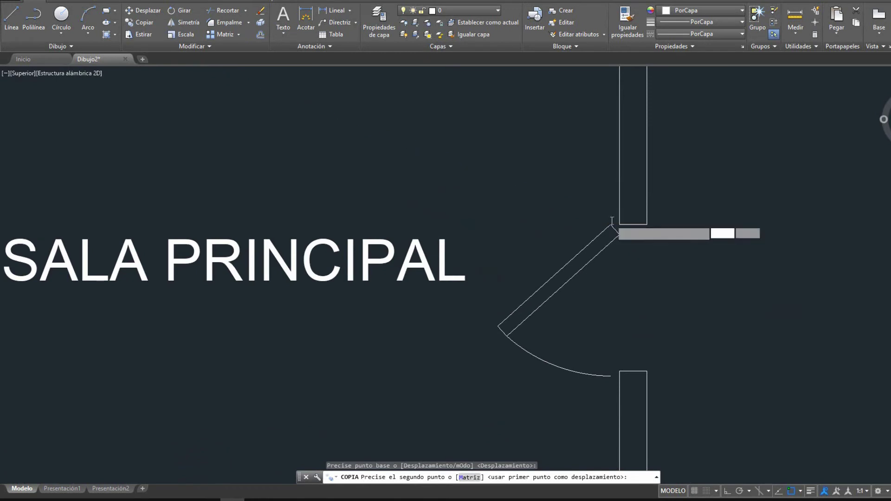
{"action": "scroll", "coordinate": [603, 205], "scroll_direction": "up", "scroll_amount": 4}
{"action": "left_click", "coordinate": [548, 174]}
{"action": "key", "text": "Escape"}
Move the copied door onto the opening's wall corner, leaving its arc unchanged.
{"action": "left_click", "coordinate": [413, 243]}
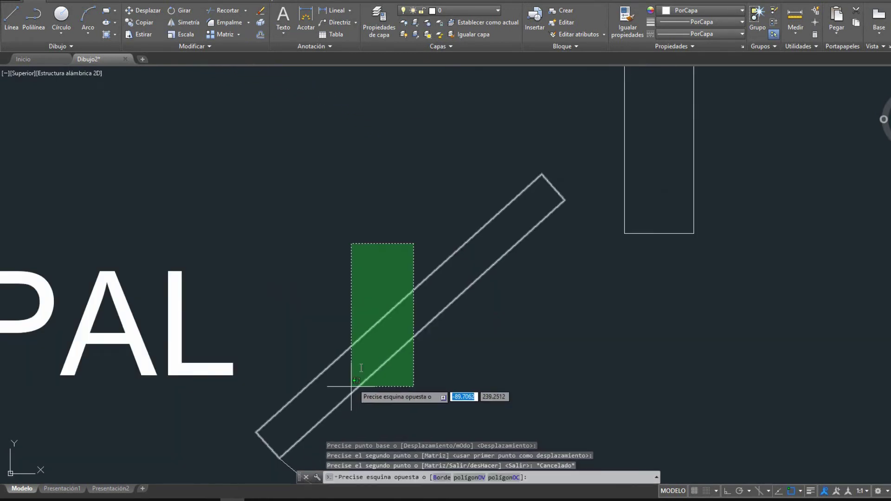
{"action": "middle_click_drag", "start_coordinate": [316, 447], "coordinate": [409, 257]}
{"action": "left_click", "coordinate": [408, 257]}
{"action": "scroll", "coordinate": [556, 324], "scroll_direction": "down", "scroll_amount": 2}
{"action": "scroll", "coordinate": [642, 181], "scroll_direction": "up", "scroll_amount": 2}
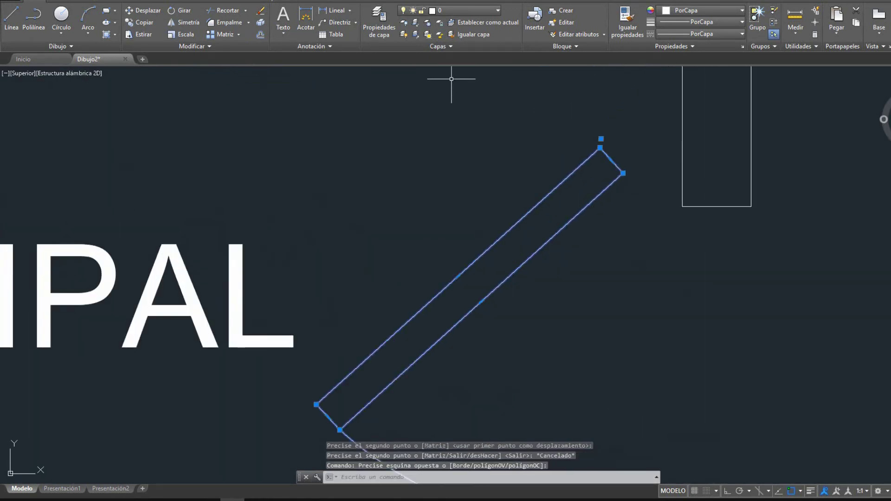
{"action": "left_click", "coordinate": [142, 10]}
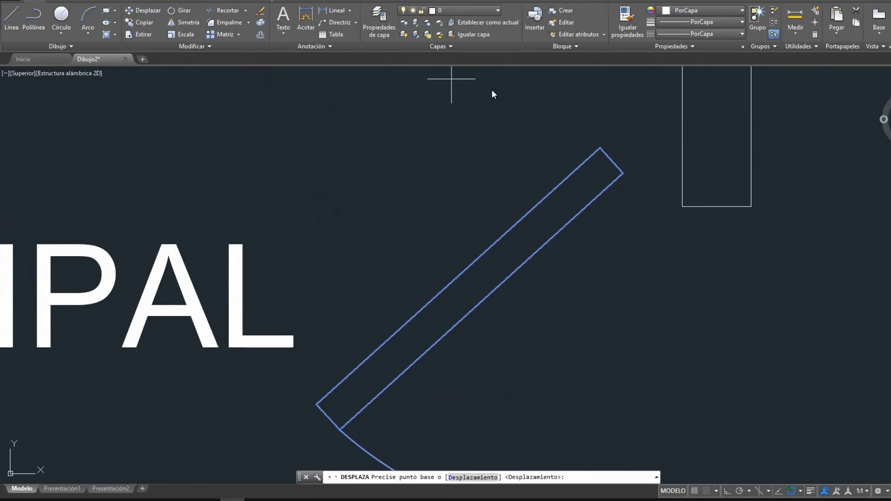
{"action": "left_click", "coordinate": [623, 173]}
{"action": "left_click", "coordinate": [679, 204]}
{"action": "scroll", "coordinate": [705, 227], "scroll_direction": "down", "scroll_amount": 2}
{"action": "scroll", "coordinate": [795, 258], "scroll_direction": "down", "scroll_amount": 3}
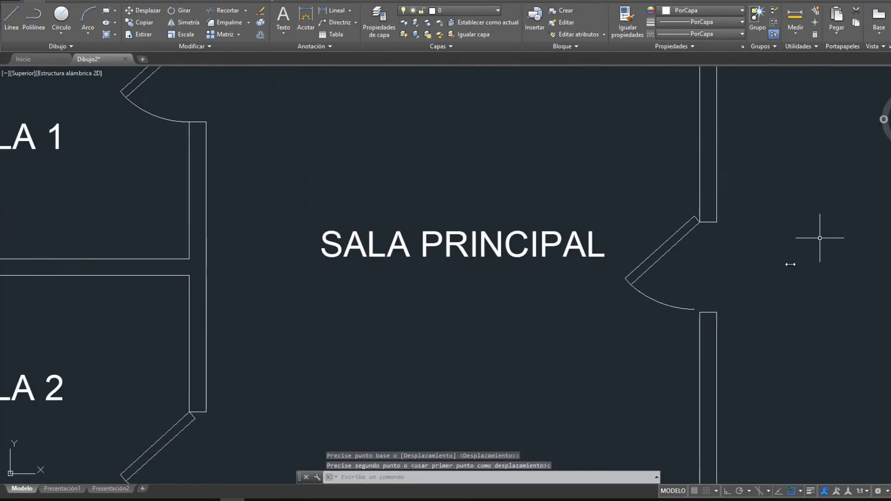
{"action": "scroll", "coordinate": [645, 282], "scroll_direction": "up", "scroll_amount": 2}
{"action": "left_click", "coordinate": [631, 305]}
{"action": "left_click", "coordinate": [666, 308]}
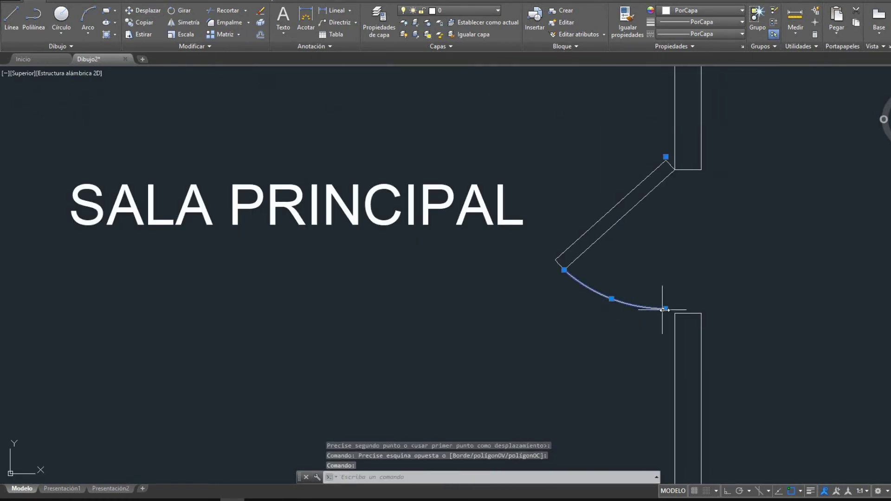
{"action": "key", "text": "Escape"}
{"action": "scroll", "coordinate": [789, 221], "scroll_direction": "down", "scroll_amount": 6}
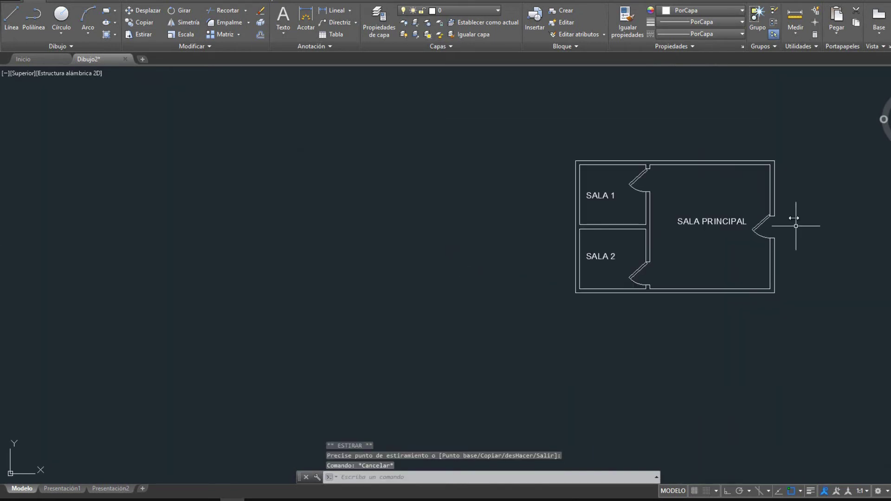
{"action": "scroll", "coordinate": [694, 220], "scroll_direction": "up", "scroll_amount": 3}
Shift the SALA PRINCIPAL label further up and to the left.
{"action": "left_click", "coordinate": [622, 250]}
{"action": "left_click", "coordinate": [433, 100]}
{"action": "left_click", "coordinate": [148, 10]}
{"action": "left_click", "coordinate": [49, 168]}
{"action": "left_click", "coordinate": [27, 147]}
{"action": "key", "text": "Escape"}
{"action": "scroll", "coordinate": [587, 235], "scroll_direction": "down", "scroll_amount": 3}
{"action": "mouse_move", "coordinate": [586, 235]}
{"action": "middle_mouse_down"}
{"action": "mouse_move", "coordinate": [512, 250]}
{"action": "mouse_move", "coordinate": [472, 219]}
{"action": "middle_mouse_up"}
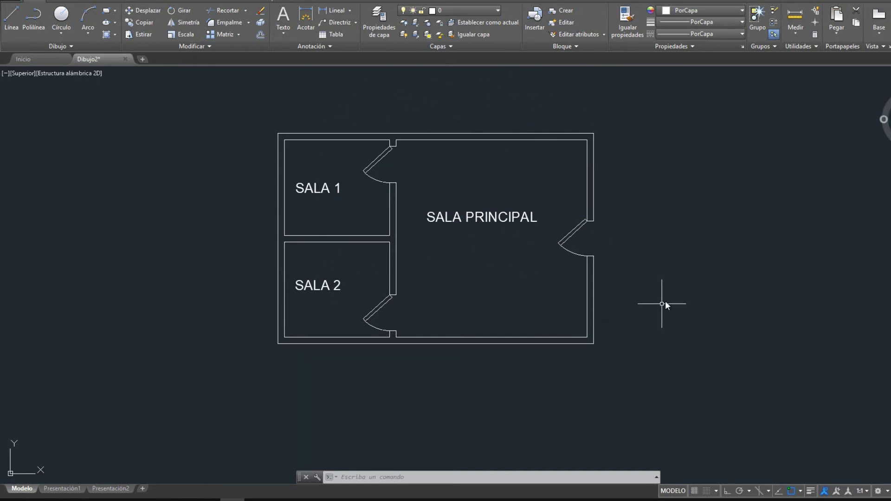
{"action": "middle_click_drag", "start_coordinate": [501, 260], "coordinate": [471, 294]}
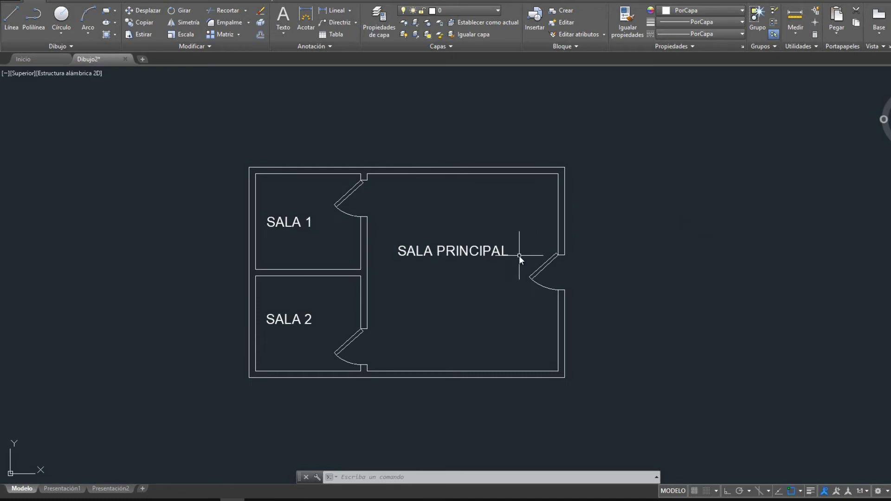
{"action": "key", "text": "Escape"}
{"action": "key", "text": "Escape"}
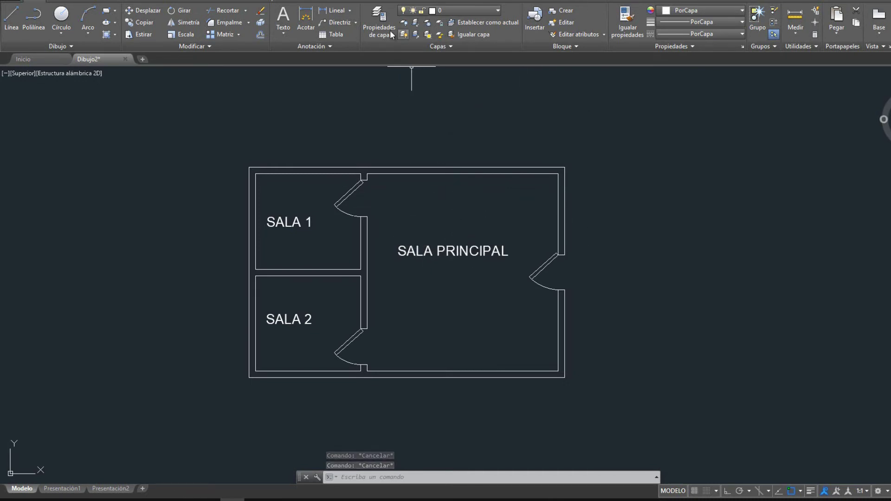
Open Layer Properties and look over the COTAS and TEXTO layers.
{"action": "left_click", "coordinate": [379, 21]}
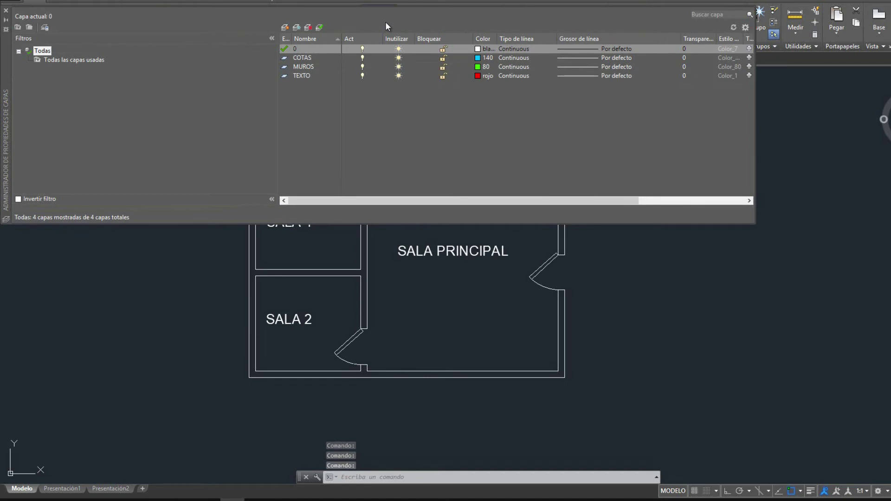
{"action": "left_click", "coordinate": [304, 58]}
{"action": "left_click", "coordinate": [304, 67]}
{"action": "left_click", "coordinate": [307, 56]}
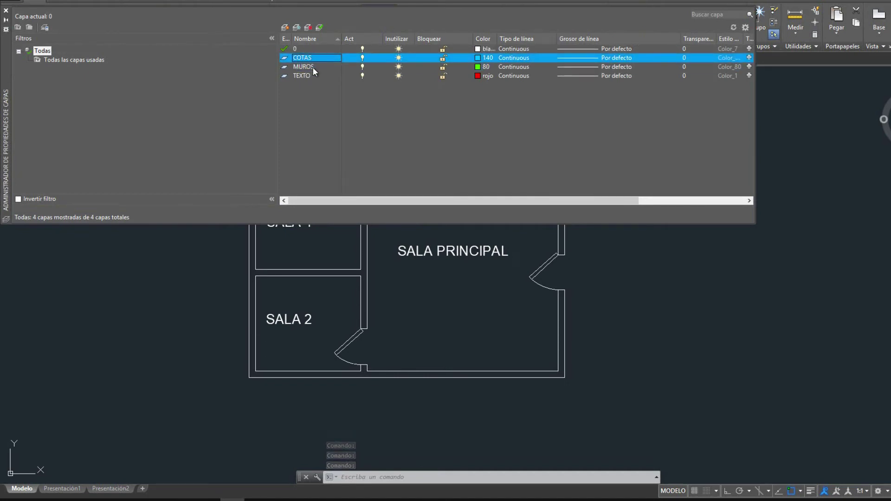
{"action": "left_click", "coordinate": [307, 77]}
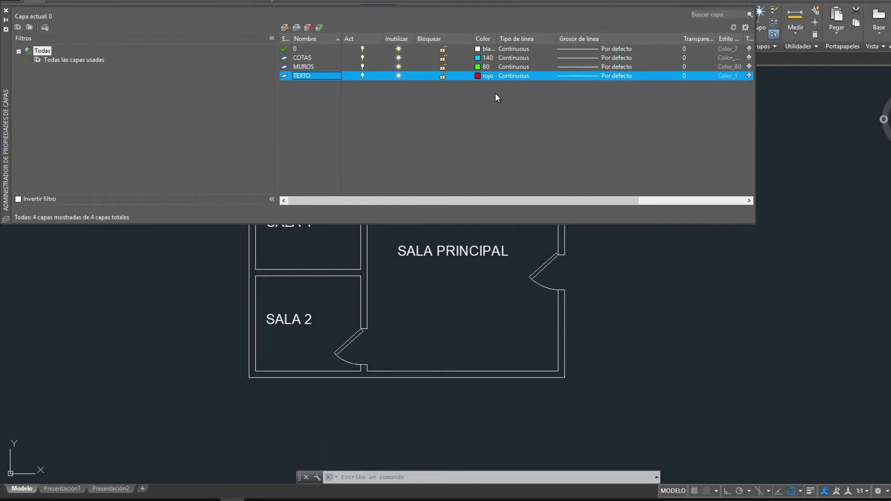
Add a new layer PUERTAS with colour 42.
{"action": "left_click", "coordinate": [285, 27]}
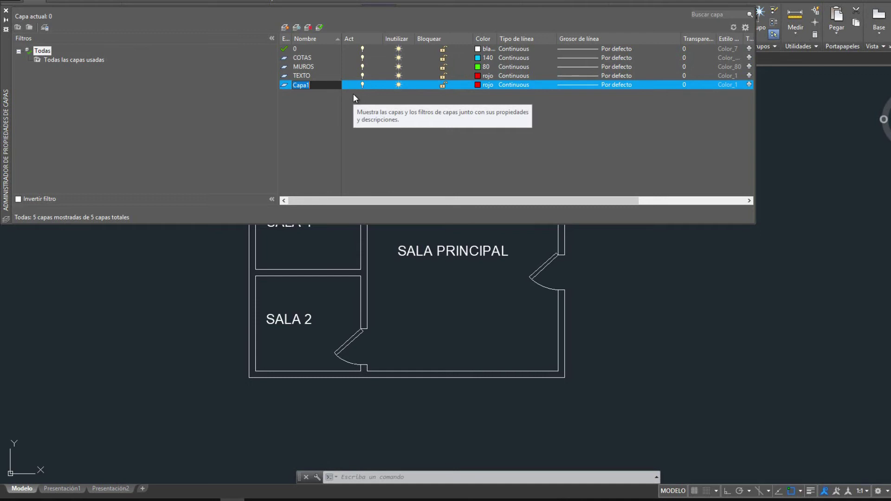
{"action": "type", "text": "PUERTAS"}
{"action": "key", "text": "Return"}
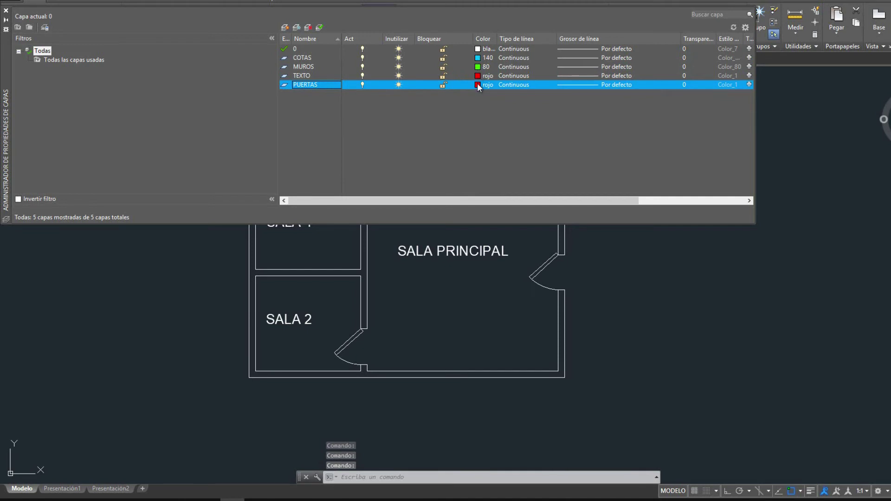
{"action": "left_click", "coordinate": [477, 85]}
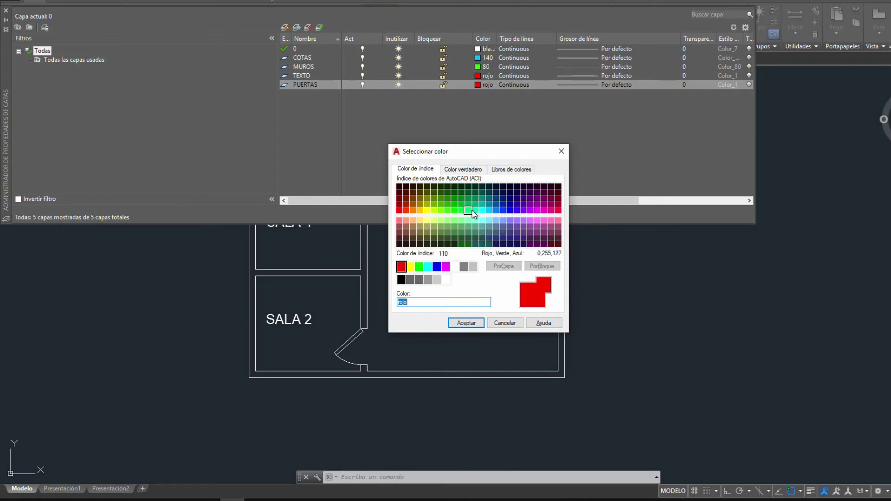
{"action": "left_click", "coordinate": [537, 210]}
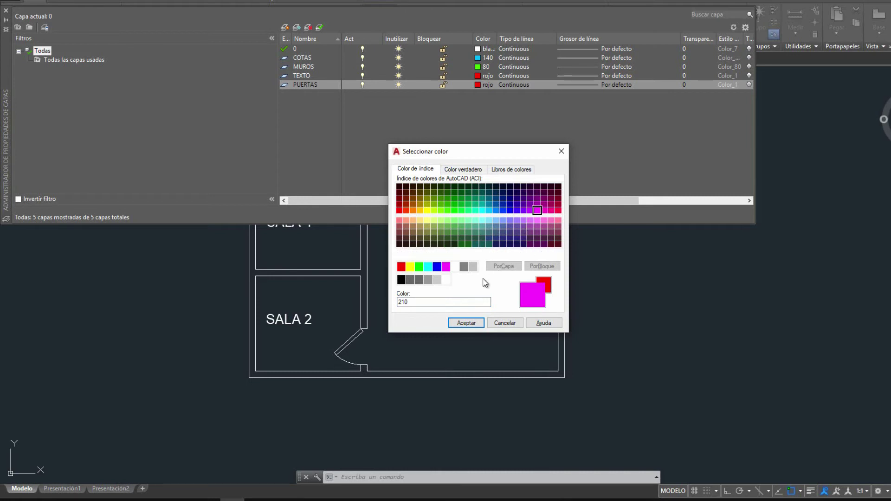
{"action": "left_click", "coordinate": [467, 324]}
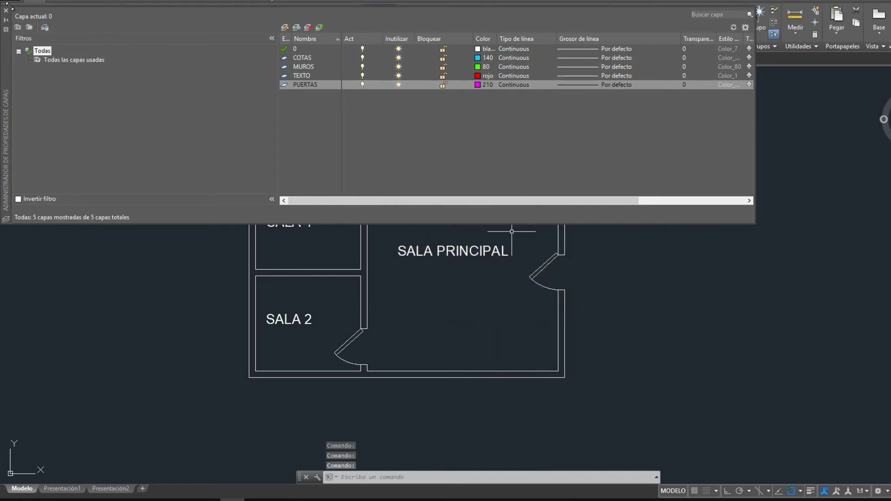
{"action": "left_click", "coordinate": [478, 87]}
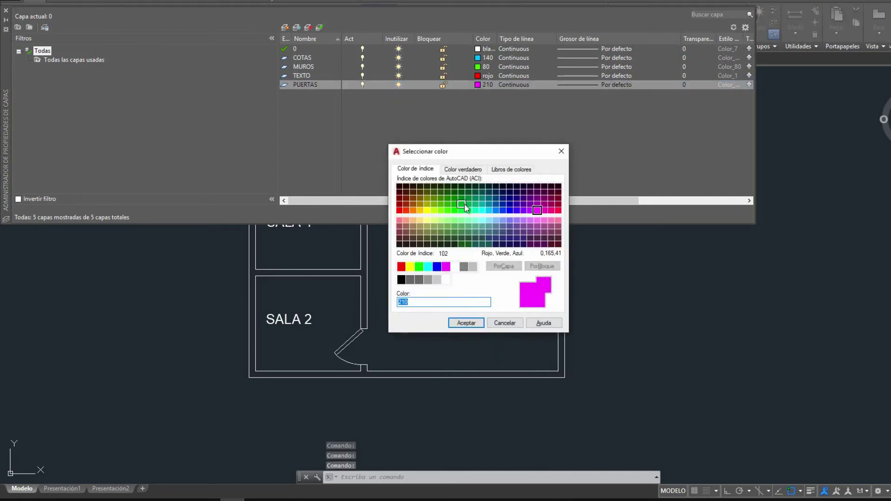
{"action": "left_click", "coordinate": [420, 205]}
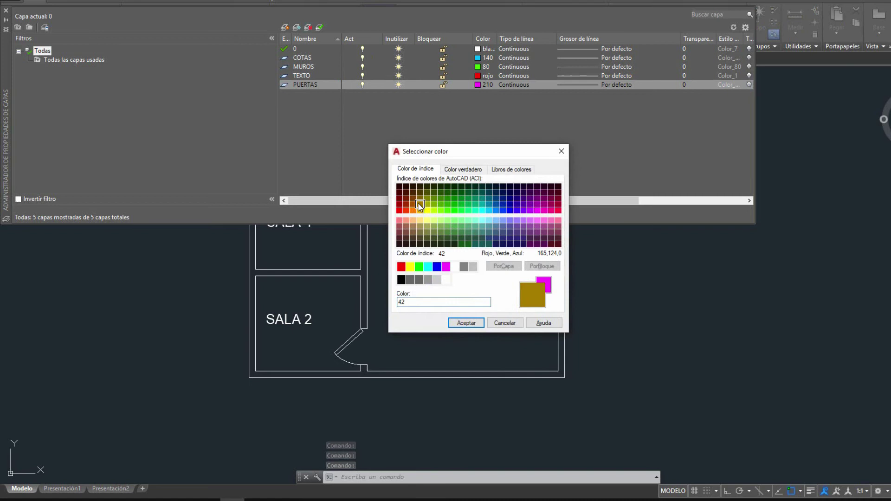
{"action": "left_click", "coordinate": [465, 323]}
{"action": "left_click", "coordinate": [6, 11]}
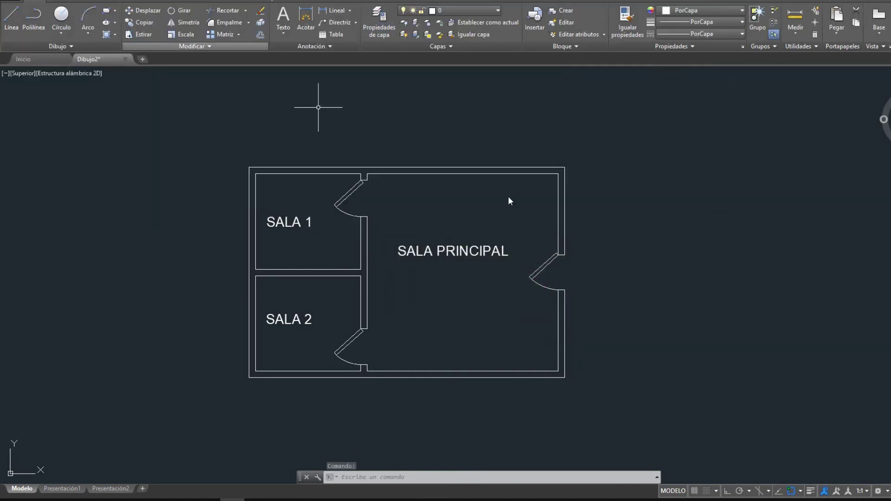
Window-select the top, right, bottom and left outer wall polylines of the plan.
{"action": "key", "text": "Escape"}
{"action": "key", "text": "Escape"}
{"action": "scroll", "coordinate": [551, 283], "scroll_direction": "up", "scroll_amount": 2}
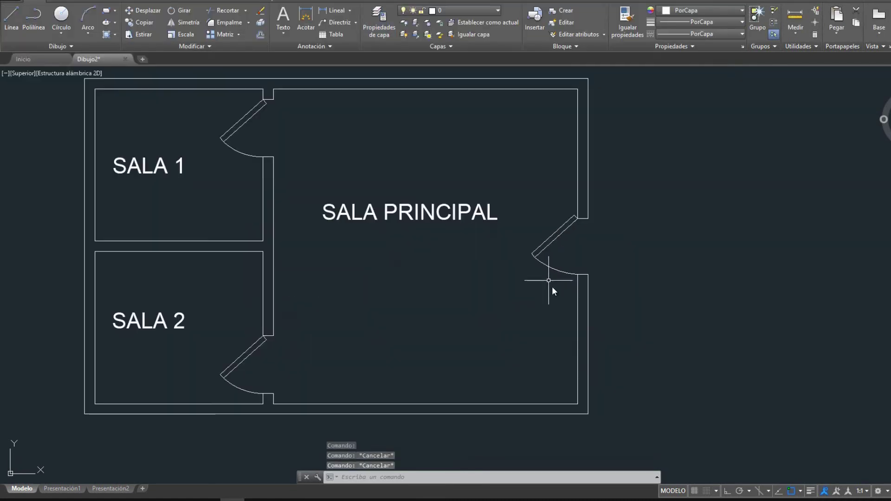
{"action": "scroll", "coordinate": [554, 302], "scroll_direction": "down", "scroll_amount": 1}
{"action": "scroll", "coordinate": [392, 193], "scroll_direction": "up", "scroll_amount": 1}
{"action": "scroll", "coordinate": [392, 193], "scroll_direction": "down", "scroll_amount": 4}
{"action": "scroll", "coordinate": [378, 195], "scroll_direction": "up", "scroll_amount": 2}
{"action": "scroll", "coordinate": [424, 204], "scroll_direction": "up", "scroll_amount": 2}
{"action": "scroll", "coordinate": [451, 221], "scroll_direction": "down", "scroll_amount": 2}
{"action": "middle_click_drag", "start_coordinate": [451, 221], "coordinate": [416, 195]}
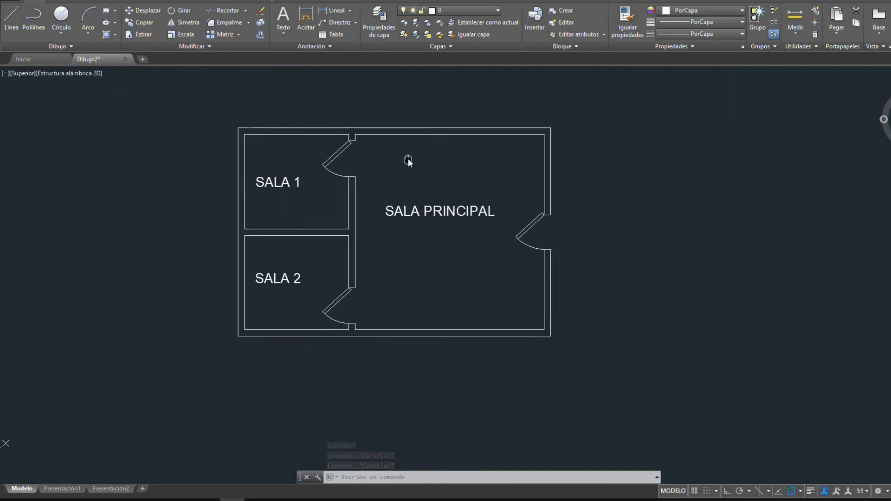
{"action": "left_click", "coordinate": [491, 109]}
{"action": "left_click", "coordinate": [418, 139]}
{"action": "left_click", "coordinate": [586, 120]}
{"action": "left_click", "coordinate": [555, 213]}
{"action": "scroll", "coordinate": [555, 212], "scroll_direction": "up", "scroll_amount": 8}
{"action": "left_click", "coordinate": [532, 222]}
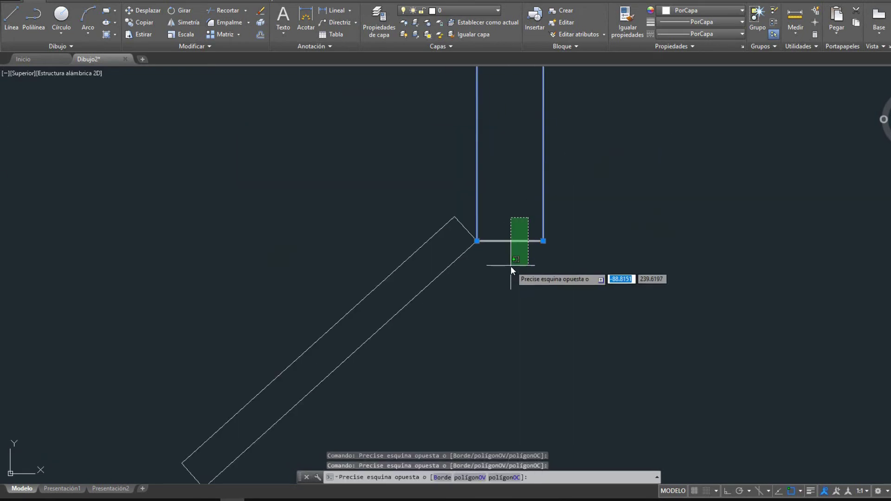
{"action": "left_click", "coordinate": [511, 266]}
{"action": "scroll", "coordinate": [510, 266], "scroll_direction": "down", "scroll_amount": 4}
{"action": "scroll", "coordinate": [492, 343], "scroll_direction": "down", "scroll_amount": 2}
{"action": "left_click", "coordinate": [532, 161]}
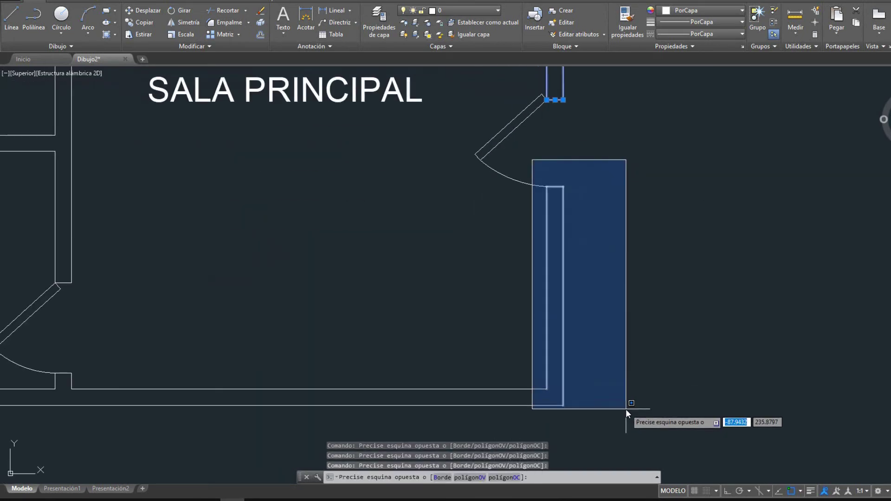
{"action": "left_click", "coordinate": [626, 409]}
{"action": "middle_click_drag", "start_coordinate": [467, 408], "coordinate": [540, 273]}
{"action": "left_click", "coordinate": [539, 230]}
{"action": "left_click", "coordinate": [284, 308]}
{"action": "scroll", "coordinate": [284, 308], "scroll_direction": "down", "scroll_amount": 5}
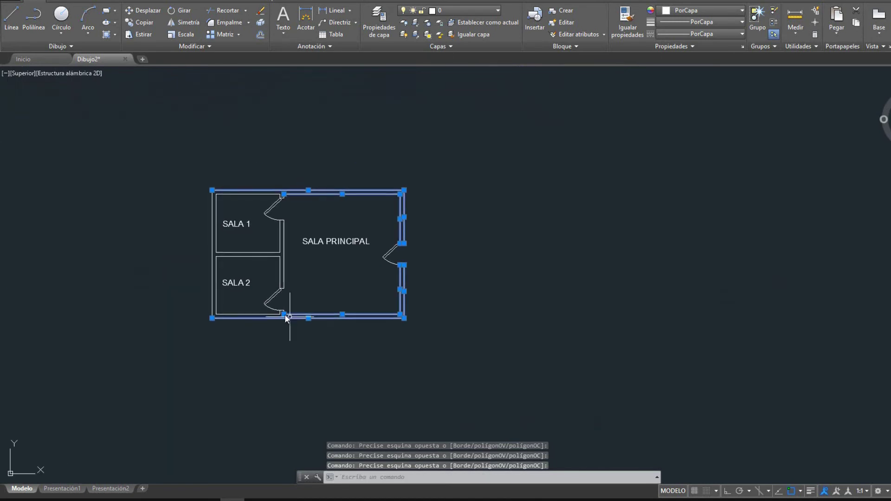
{"action": "scroll", "coordinate": [288, 318], "scroll_direction": "up", "scroll_amount": 4}
{"action": "left_click", "coordinate": [229, 312]}
{"action": "left_click", "coordinate": [163, 334]}
Add the SALA 1/SALA 2 dividing wall and the wall segments by the SALA 1 door.
{"action": "middle_click_drag", "start_coordinate": [177, 106], "coordinate": [153, 184]}
{"action": "left_click", "coordinate": [218, 239]}
{"action": "left_click", "coordinate": [175, 282]}
{"action": "left_click", "coordinate": [209, 76]}
{"action": "left_click", "coordinate": [140, 118]}
{"action": "scroll", "coordinate": [333, 191], "scroll_direction": "up", "scroll_amount": 2}
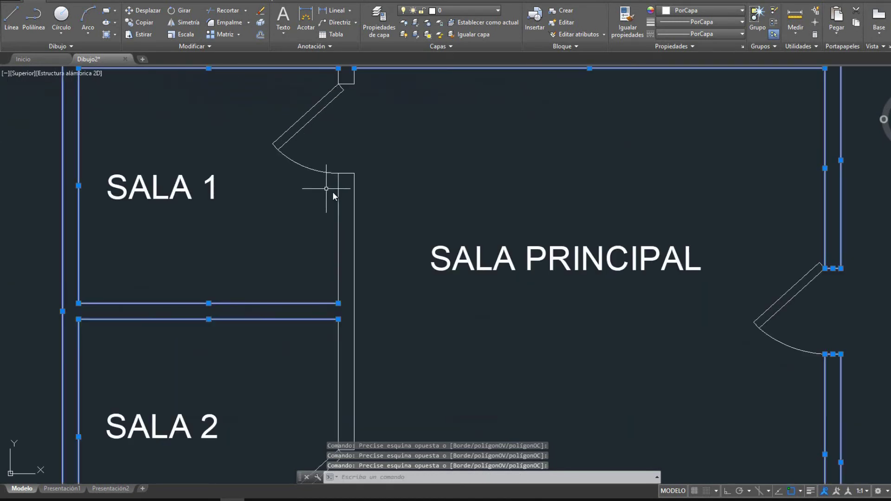
{"action": "left_click", "coordinate": [309, 221]}
{"action": "left_click", "coordinate": [336, 210]}
{"action": "left_click", "coordinate": [325, 228]}
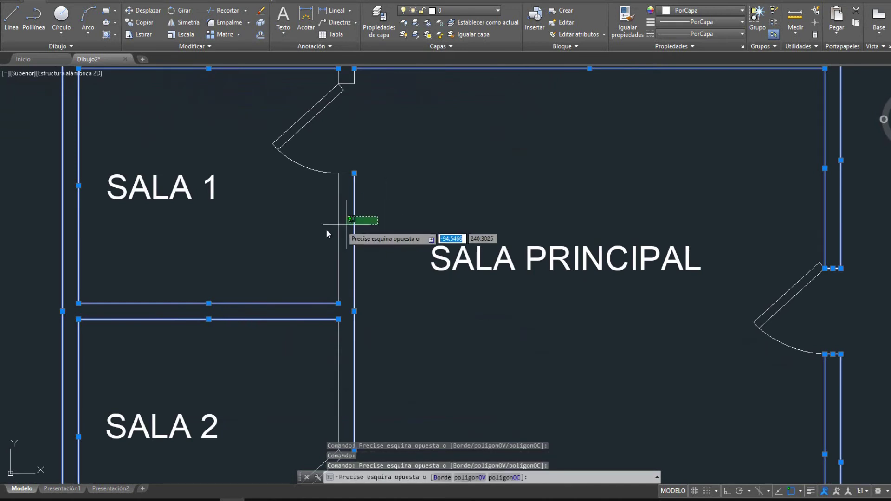
{"action": "left_click", "coordinate": [351, 190]}
{"action": "left_click", "coordinate": [354, 157]}
{"action": "left_click", "coordinate": [349, 187]}
Add the lower wall lines by the SALA 2 door, then put all selected walls on MUROS.
{"action": "scroll", "coordinate": [367, 279], "scroll_direction": "down", "scroll_amount": 4}
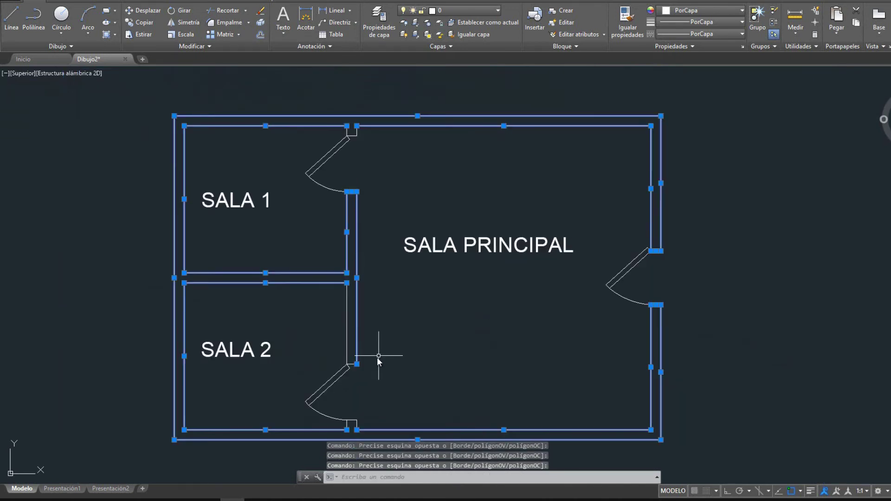
{"action": "scroll", "coordinate": [378, 355], "scroll_direction": "up", "scroll_amount": 4}
{"action": "left_click", "coordinate": [361, 354]}
{"action": "left_click", "coordinate": [338, 387]}
{"action": "middle_click_drag", "start_coordinate": [398, 392], "coordinate": [377, 245]}
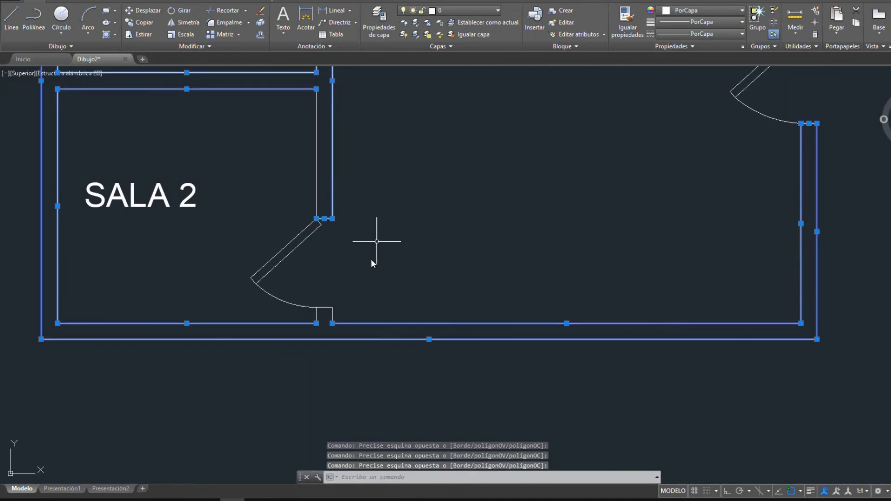
{"action": "left_click", "coordinate": [352, 284]}
{"action": "left_click", "coordinate": [323, 333]}
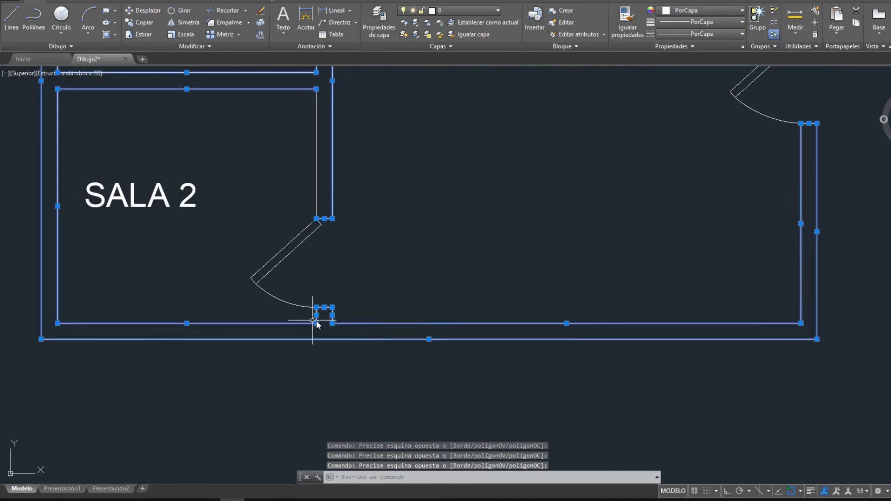
{"action": "scroll", "coordinate": [370, 259], "scroll_direction": "down", "scroll_amount": 4}
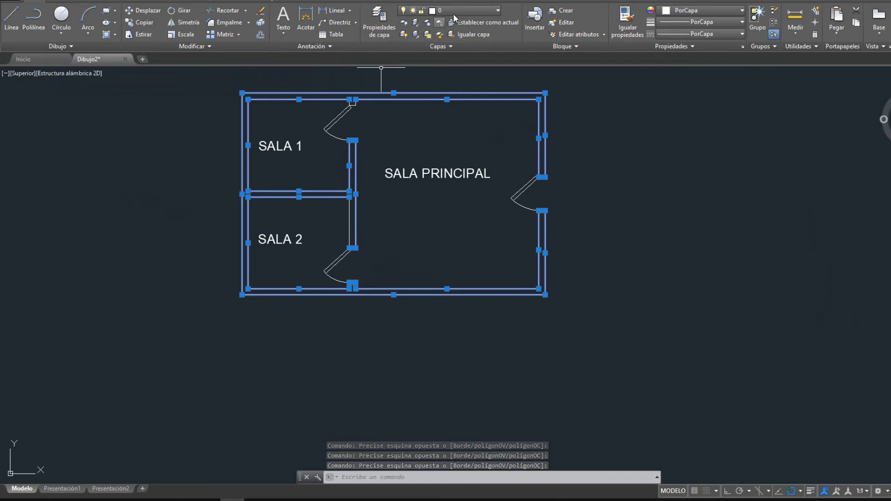
{"action": "left_click", "coordinate": [494, 15]}
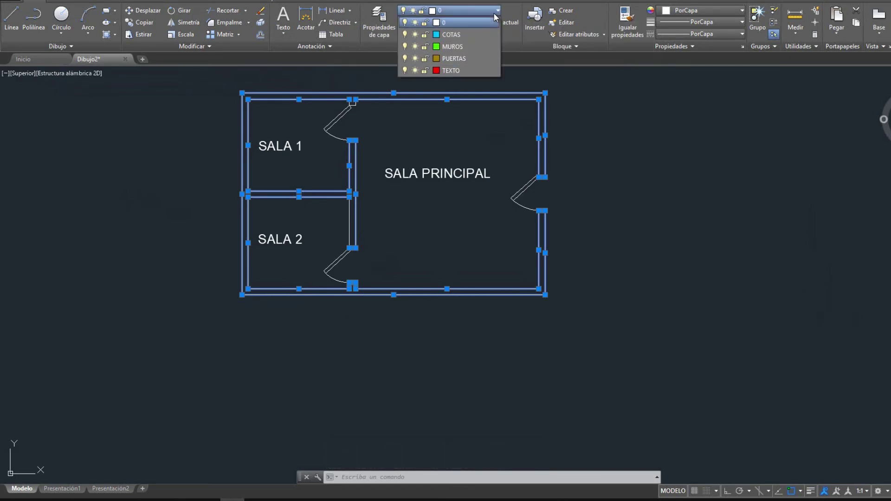
{"action": "left_click", "coordinate": [470, 51]}
Move the SALA PRINCIPAL, SALA 2 and SALA 1 labels onto the TEXTO layer.
{"action": "scroll", "coordinate": [462, 158], "scroll_direction": "up", "scroll_amount": 2}
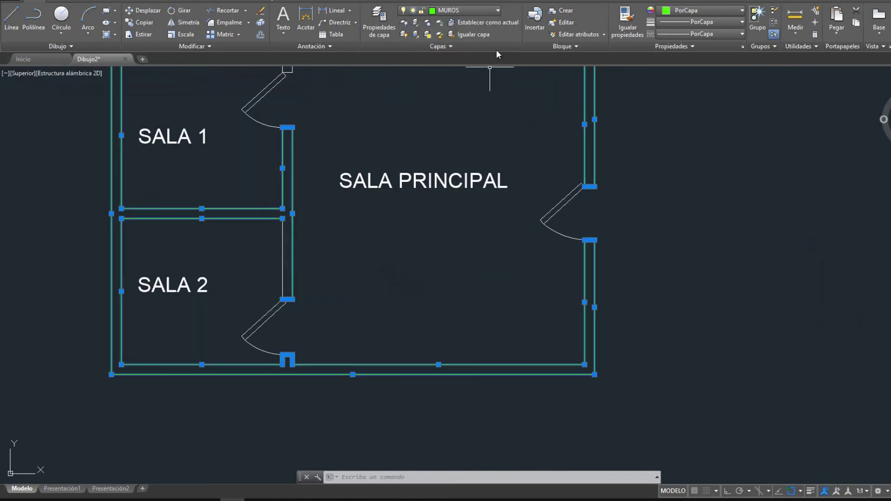
{"action": "key", "text": "Escape"}
{"action": "key", "text": "Escape"}
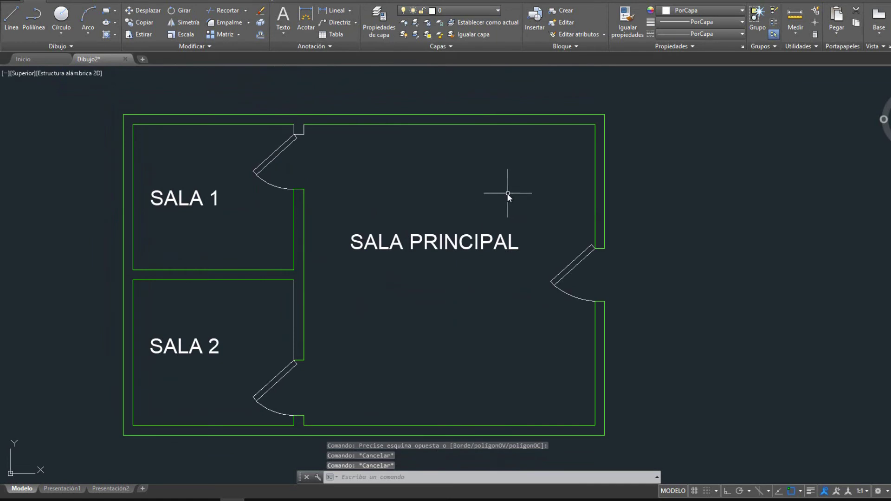
{"action": "left_click", "coordinate": [463, 193]}
{"action": "key", "text": "Escape"}
{"action": "left_click", "coordinate": [444, 190]}
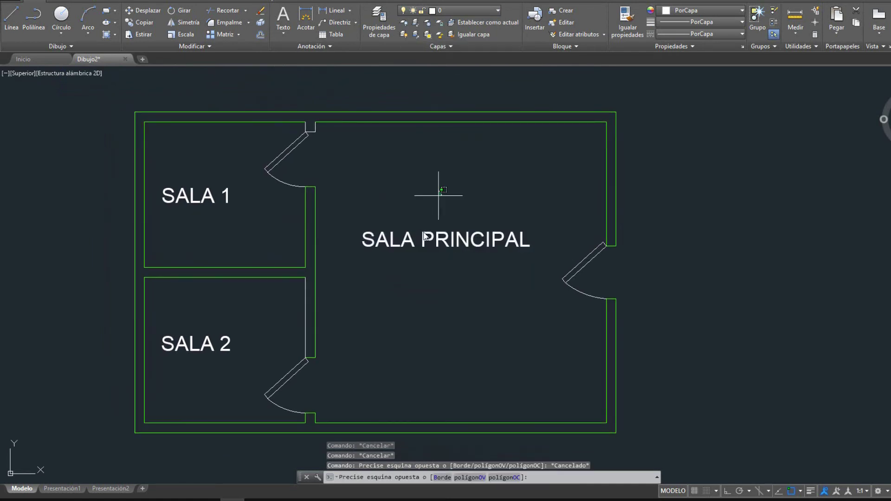
{"action": "left_click", "coordinate": [408, 261]}
{"action": "left_click", "coordinate": [252, 308]}
{"action": "left_click", "coordinate": [181, 358]}
{"action": "left_click", "coordinate": [212, 171]}
{"action": "left_click", "coordinate": [160, 245]}
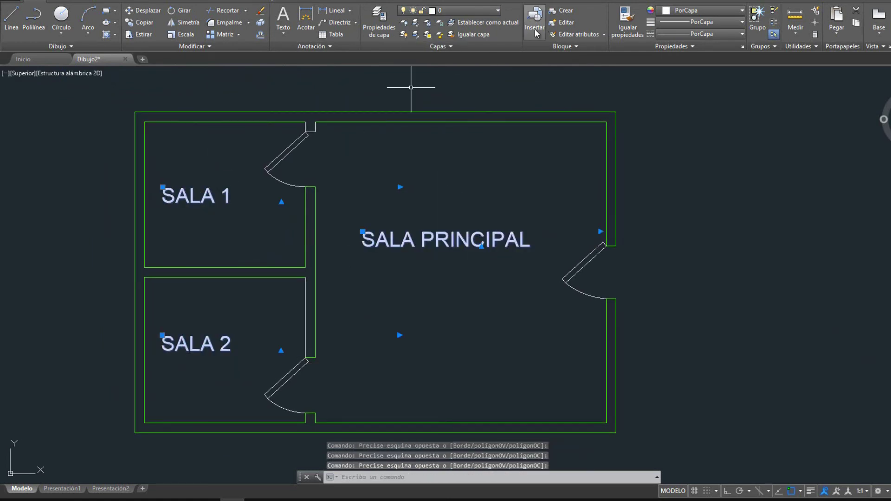
{"action": "left_click", "coordinate": [490, 13]}
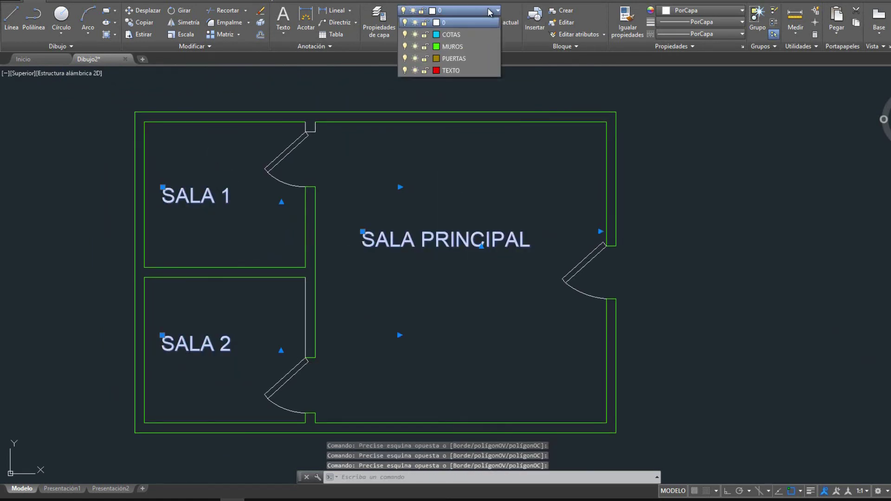
{"action": "left_click", "coordinate": [452, 70]}
{"action": "key", "text": "Escape"}
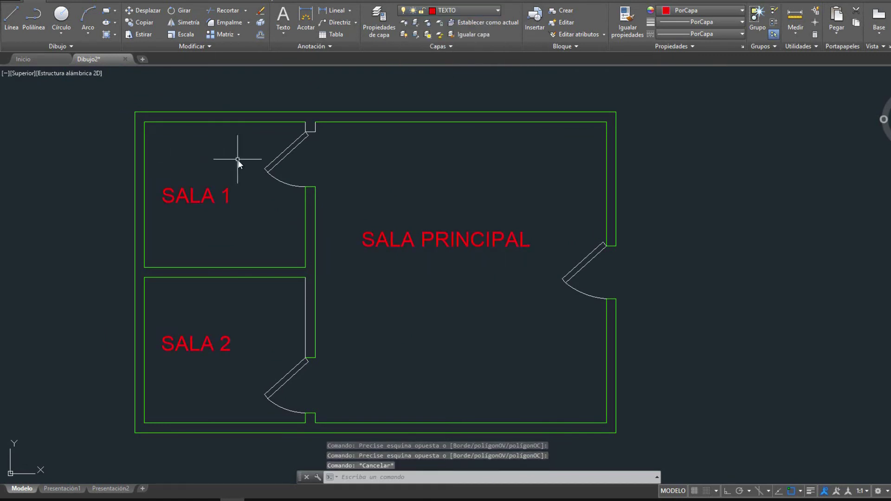
Move the upper-left, SALA 2 and right doors onto the PUERTAS layer.
{"action": "left_click", "coordinate": [276, 140]}
{"action": "left_click", "coordinate": [266, 186]}
{"action": "left_click", "coordinate": [274, 395]}
{"action": "left_click", "coordinate": [258, 413]}
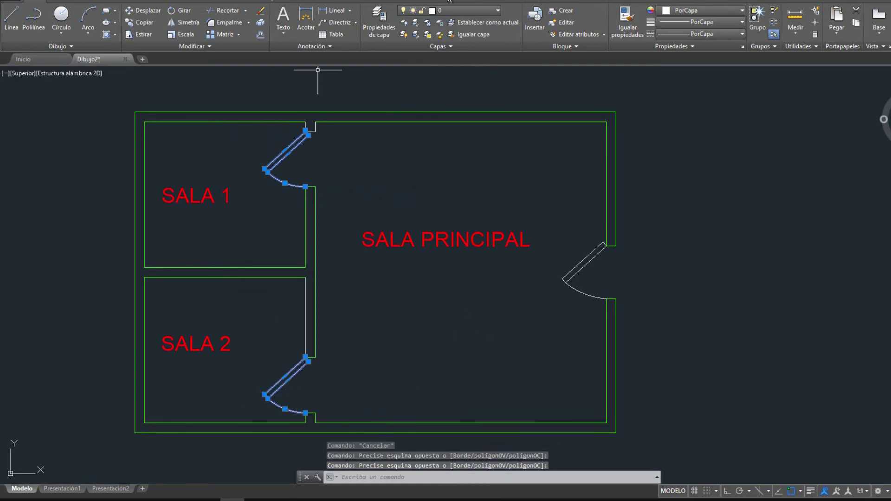
{"action": "left_click", "coordinate": [589, 255]}
{"action": "left_click", "coordinate": [551, 318]}
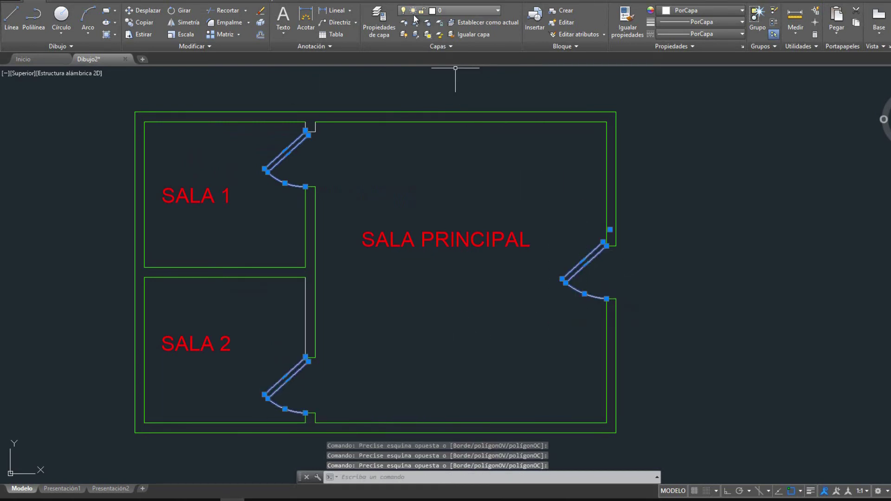
{"action": "left_click", "coordinate": [453, 11]}
{"action": "left_click", "coordinate": [461, 58]}
{"action": "key", "text": "Escape"}
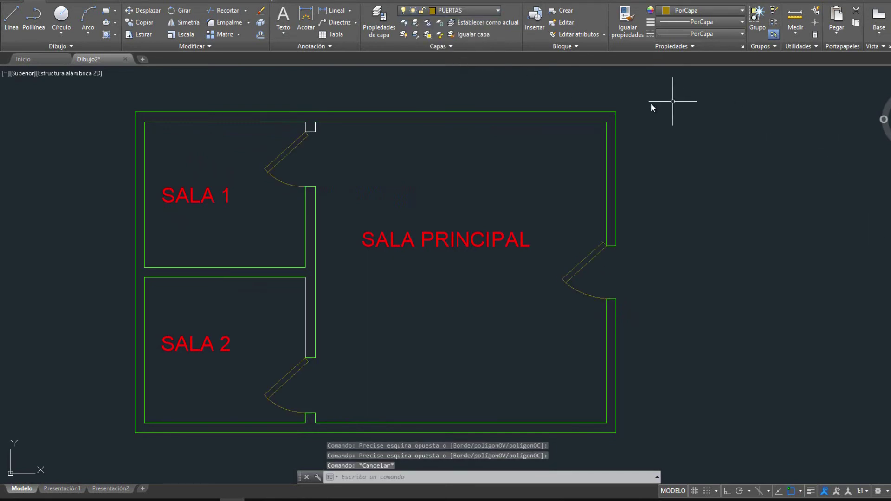
Select the leftover white wall line by SALA 2 and the SALA 1 door-jamb lines.
{"action": "scroll", "coordinate": [291, 297], "scroll_direction": "up", "scroll_amount": 2}
{"action": "scroll", "coordinate": [334, 245], "scroll_direction": "up", "scroll_amount": 3}
{"action": "scroll", "coordinate": [341, 244], "scroll_direction": "down", "scroll_amount": 1}
{"action": "scroll", "coordinate": [343, 240], "scroll_direction": "down", "scroll_amount": 2}
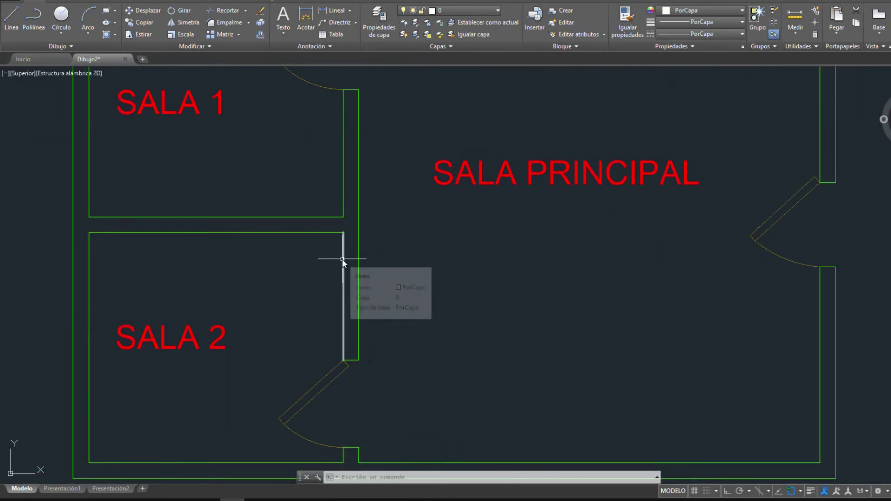
{"action": "left_click", "coordinate": [342, 259]}
{"action": "middle_click_drag", "start_coordinate": [318, 99], "coordinate": [368, 169]}
{"action": "scroll", "coordinate": [362, 189], "scroll_direction": "up", "scroll_amount": 5}
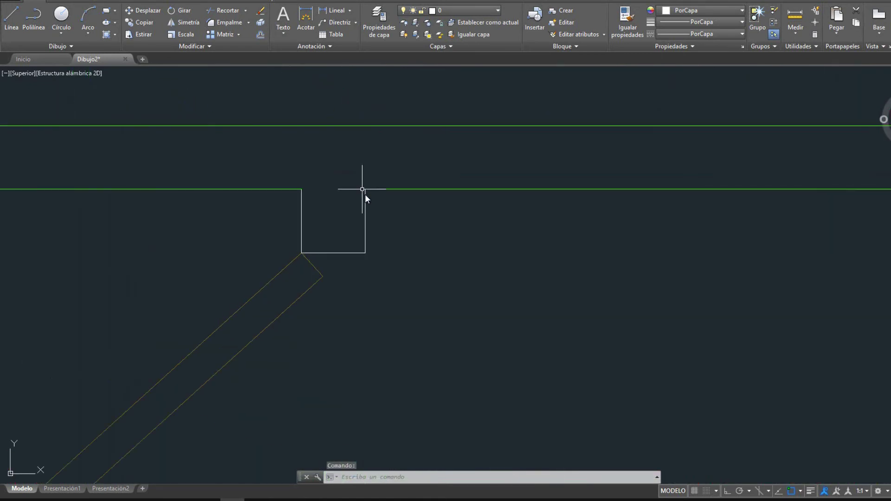
{"action": "left_click", "coordinate": [367, 209]}
{"action": "left_click", "coordinate": [293, 215]}
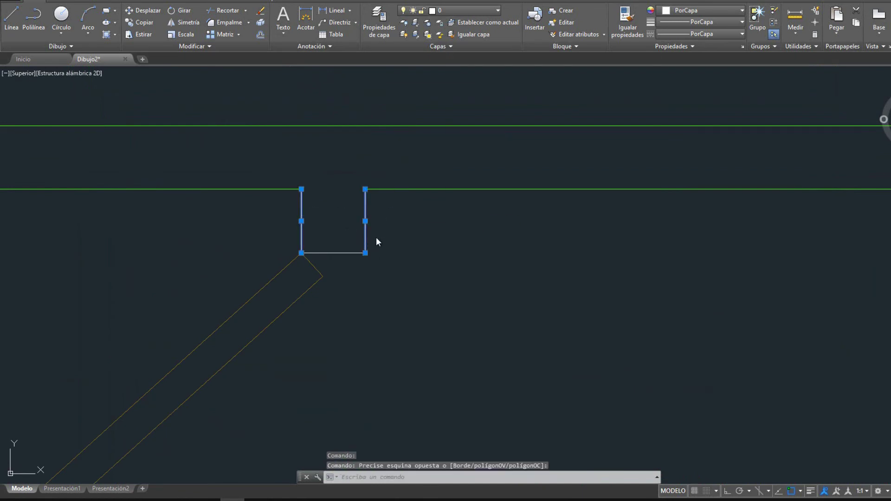
{"action": "scroll", "coordinate": [418, 269], "scroll_direction": "down", "scroll_amount": 6}
{"action": "middle_click_drag", "start_coordinate": [448, 247], "coordinate": [430, 106]}
{"action": "mouse_move", "coordinate": [414, 361]}
{"action": "middle_mouse_down"}
{"action": "mouse_move", "coordinate": [394, 190]}
{"action": "mouse_move", "coordinate": [372, 288]}
{"action": "middle_mouse_up"}
Move the selected lines to the MUROS layer and clear the selection.
{"action": "left_click", "coordinate": [475, 10]}
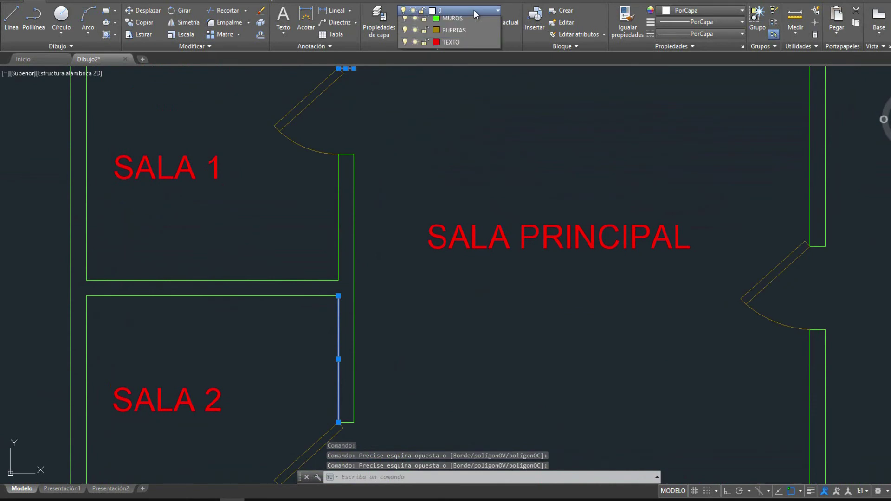
{"action": "left_click", "coordinate": [458, 43]}
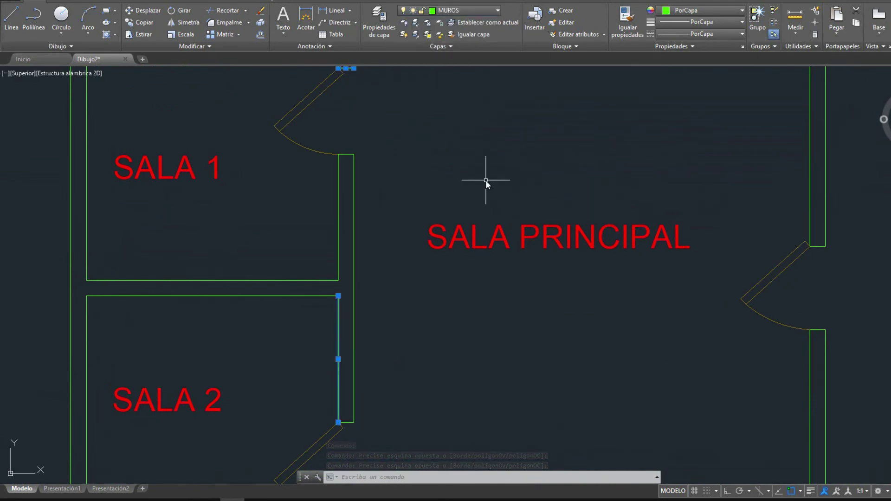
{"action": "key", "text": "Escape"}
{"action": "scroll", "coordinate": [487, 200], "scroll_direction": "down", "scroll_amount": 2}
{"action": "middle_click_drag", "start_coordinate": [497, 226], "coordinate": [473, 223]}
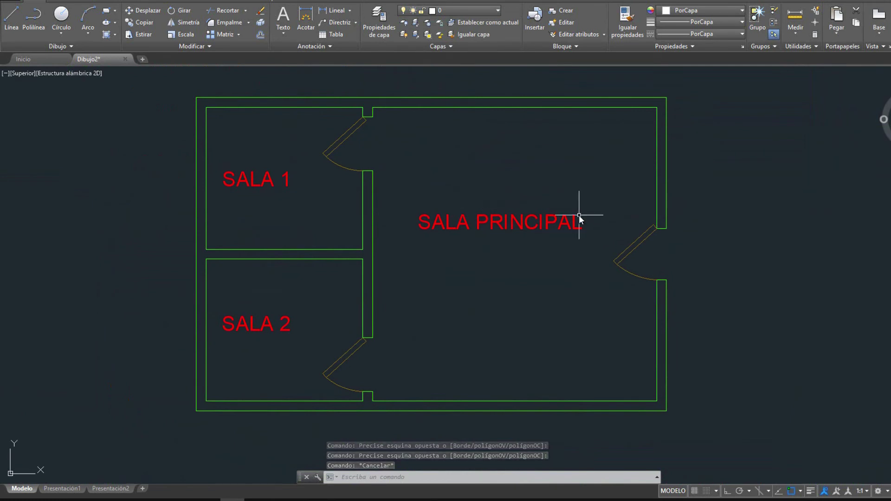
Toggle the PUERTAS, TEXTO and MUROS layer lightbulbs off and back on, then close the list.
{"action": "left_click", "coordinate": [491, 10]}
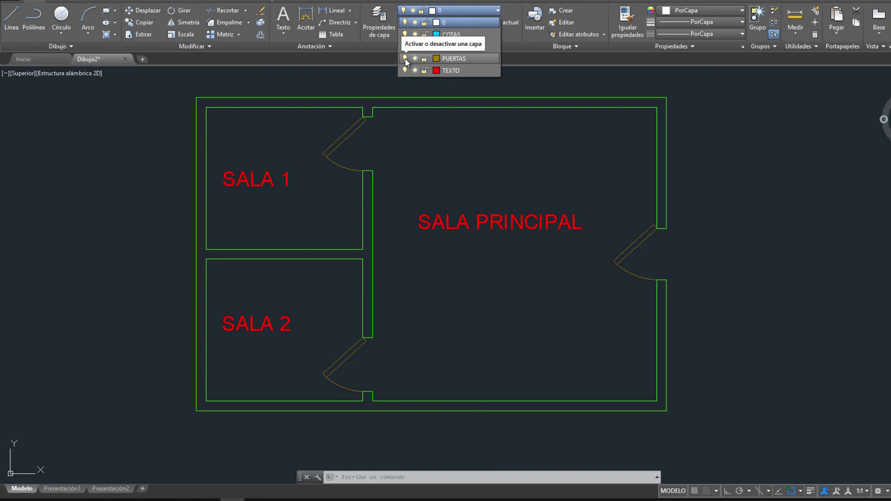
{"action": "left_click", "coordinate": [404, 59]}
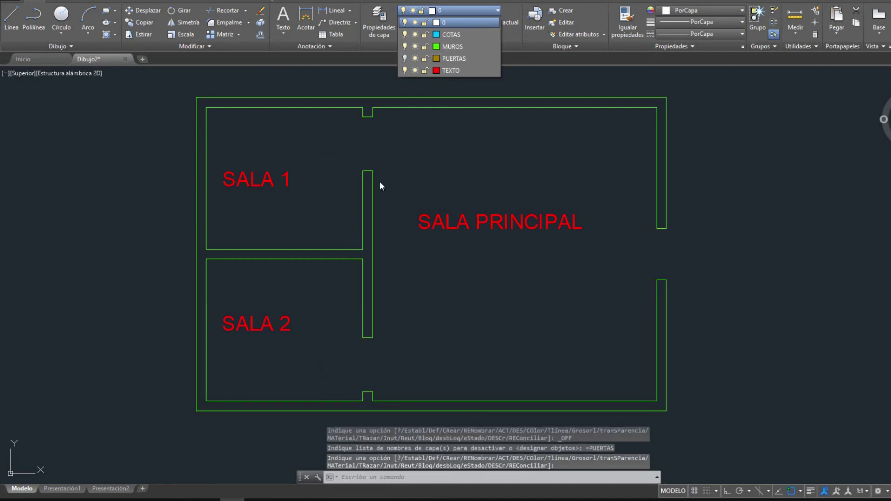
{"action": "left_click", "coordinate": [405, 59]}
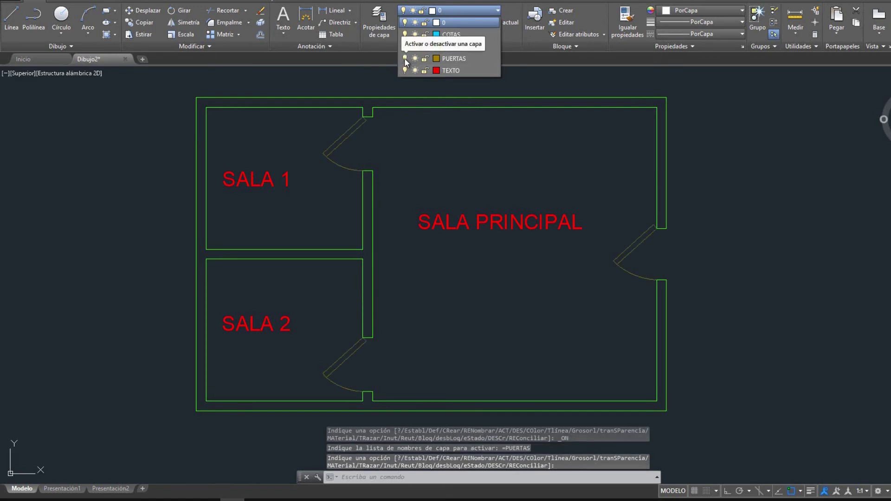
{"action": "left_click", "coordinate": [405, 59]}
{"action": "left_click", "coordinate": [404, 71]}
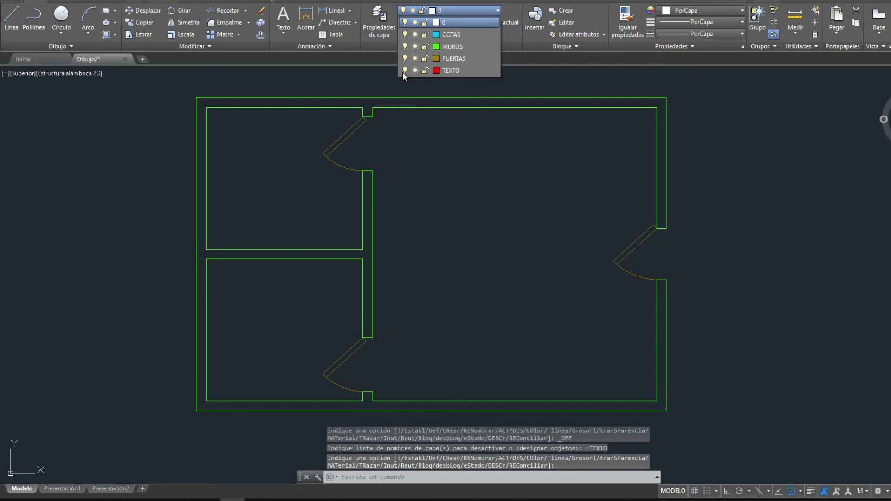
{"action": "left_click", "coordinate": [404, 46]}
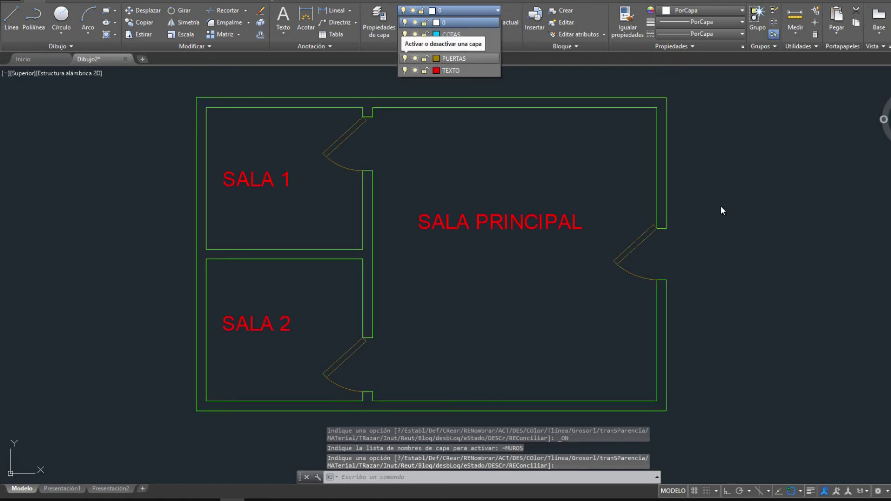
{"action": "left_click", "coordinate": [736, 189]}
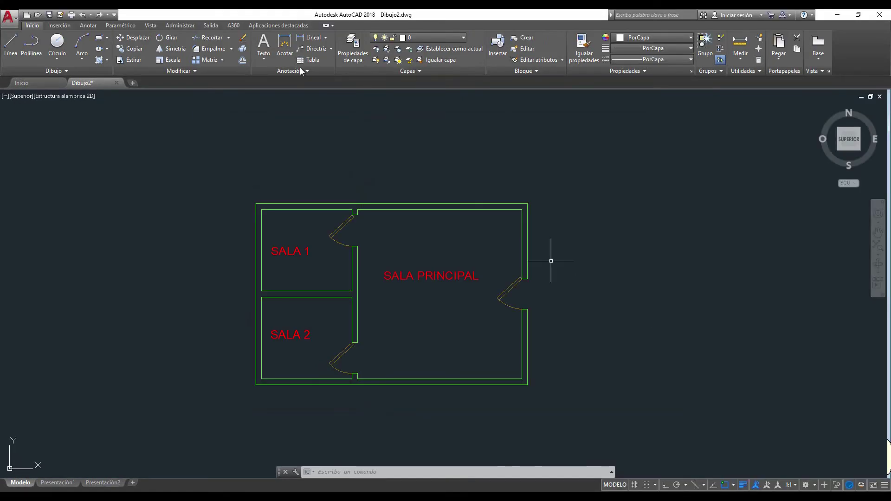
Add the 9,71 width dimension above the plan and the 6,47 height dimension on its left.
{"action": "left_click", "coordinate": [280, 52]}
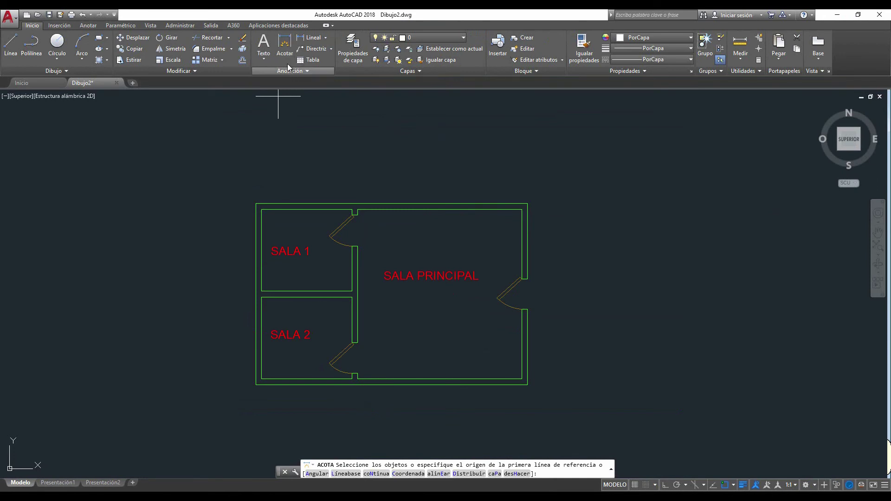
{"action": "left_click", "coordinate": [284, 48]}
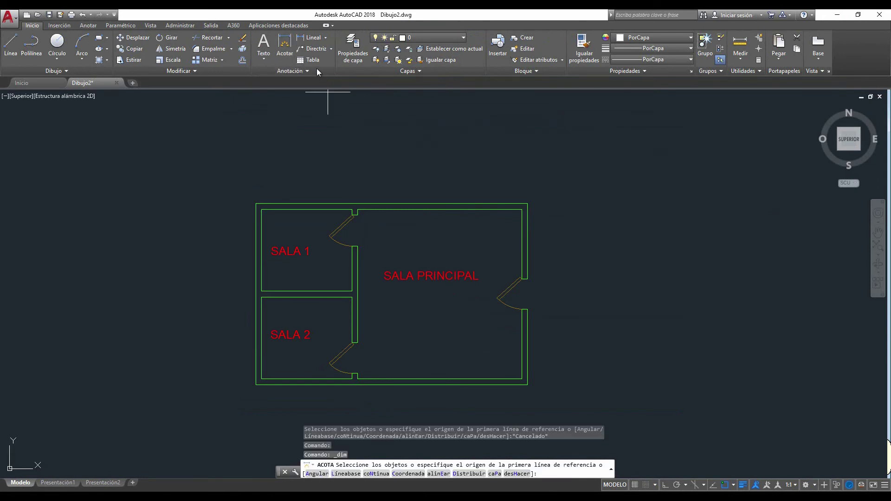
{"action": "left_click", "coordinate": [256, 204]}
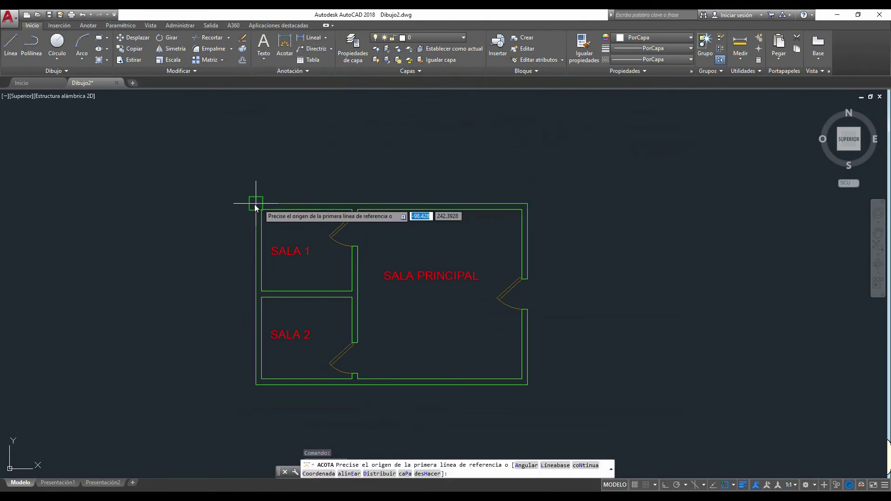
{"action": "left_click", "coordinate": [530, 201]}
{"action": "left_click", "coordinate": [542, 168]}
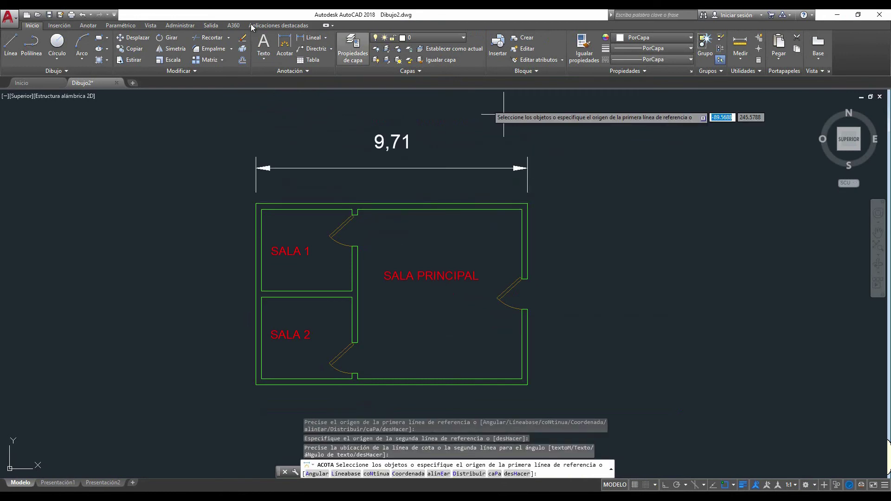
{"action": "left_click", "coordinate": [256, 204]}
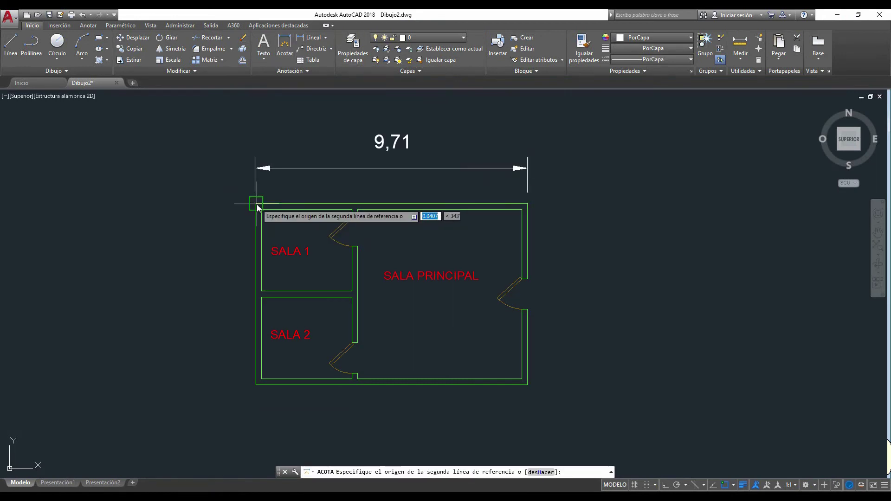
{"action": "left_click", "coordinate": [257, 385]}
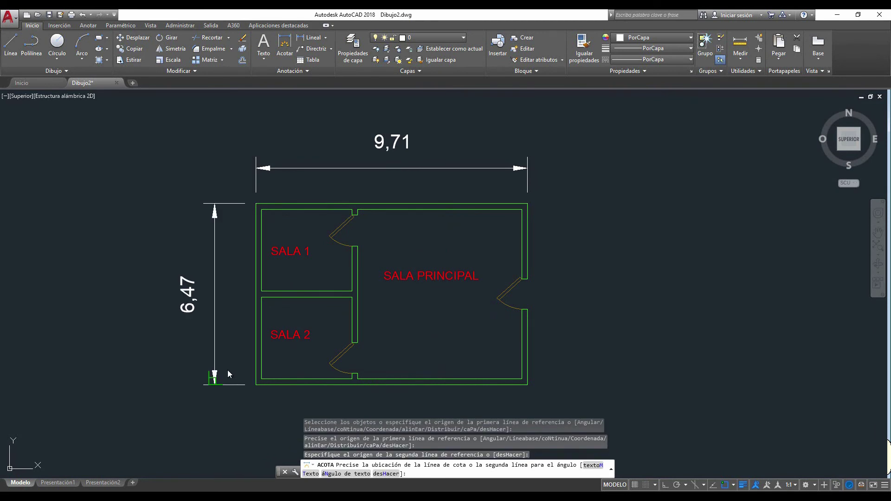
{"action": "left_click", "coordinate": [214, 381]}
Add the 2,7 dimension from the top-right corner to the right door jamb.
{"action": "left_click", "coordinate": [284, 47]}
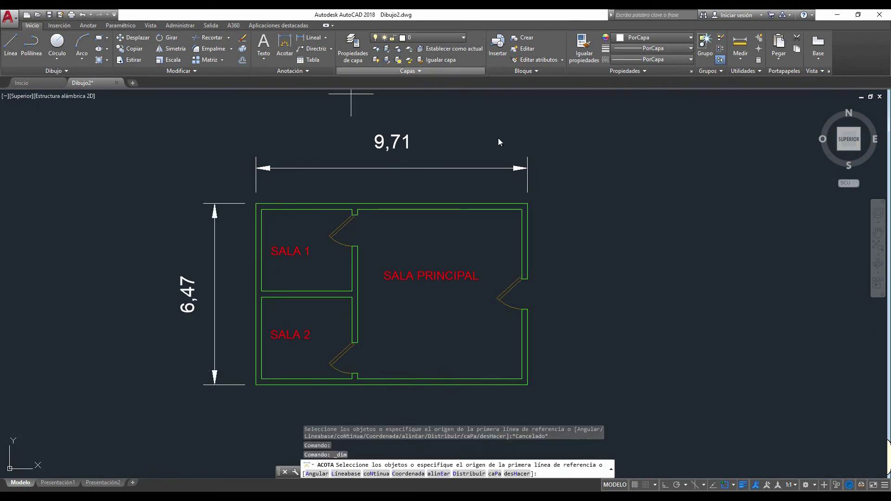
{"action": "left_click", "coordinate": [527, 203]}
{"action": "left_click", "coordinate": [527, 279]}
{"action": "left_click", "coordinate": [574, 273]}
{"action": "key", "text": "Escape"}
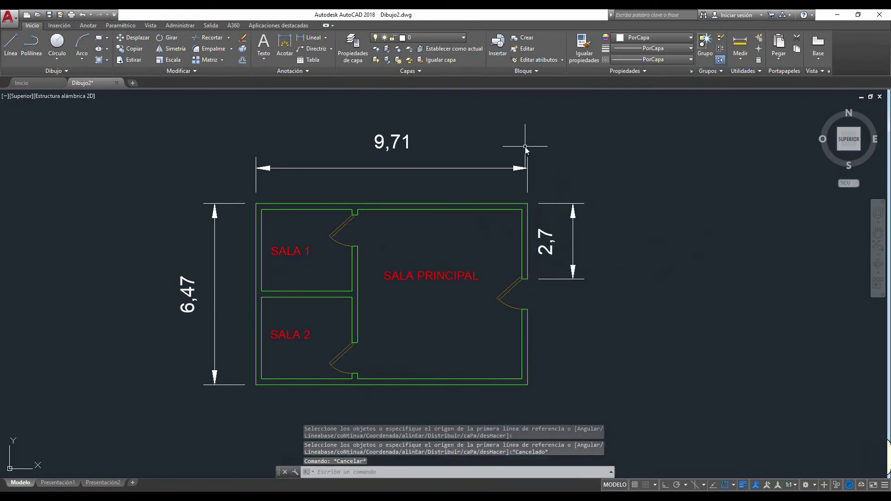
Select the 9,71, 2,7 and 6,47 dimensions and move them to the COTAS layer.
{"action": "left_click", "coordinate": [457, 140]}
{"action": "left_click", "coordinate": [432, 169]}
{"action": "left_click", "coordinate": [609, 186]}
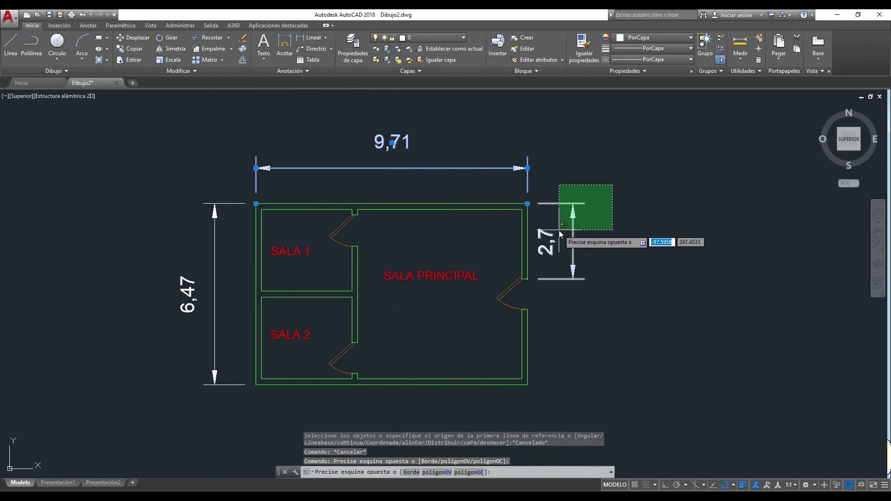
{"action": "left_click", "coordinate": [559, 232]}
{"action": "left_click", "coordinate": [221, 259]}
{"action": "left_click", "coordinate": [160, 297]}
{"action": "left_click", "coordinate": [436, 37]}
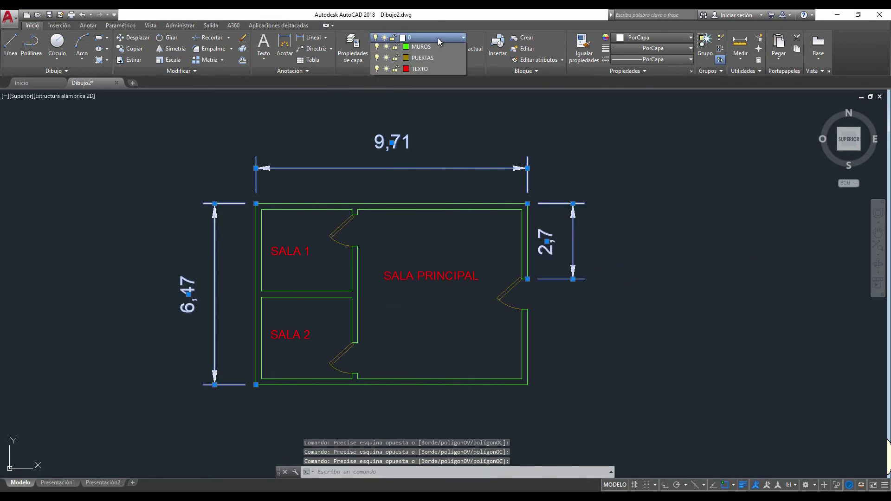
{"action": "left_click", "coordinate": [431, 60]}
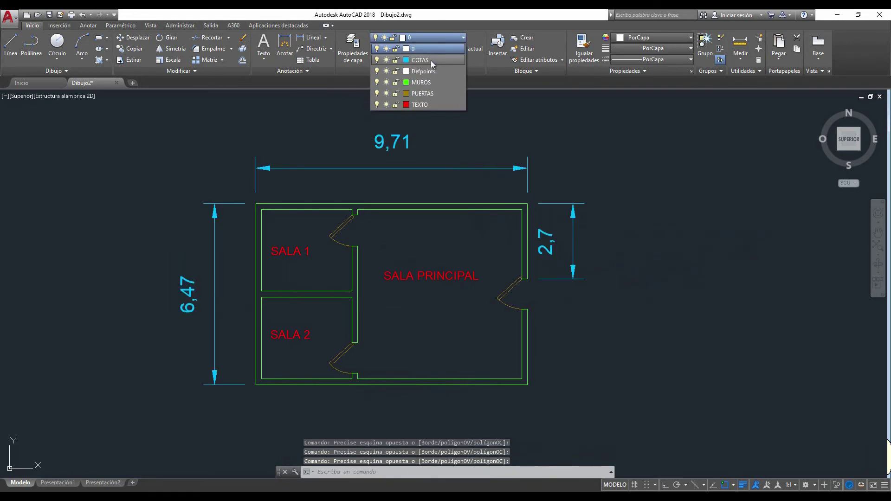
Clear the selection and reframe the whole dimensioned plan in the view.
{"action": "key", "text": "Escape"}
{"action": "key", "text": "Escape"}
{"action": "key", "text": "Escape"}
{"action": "key", "text": "Escape"}
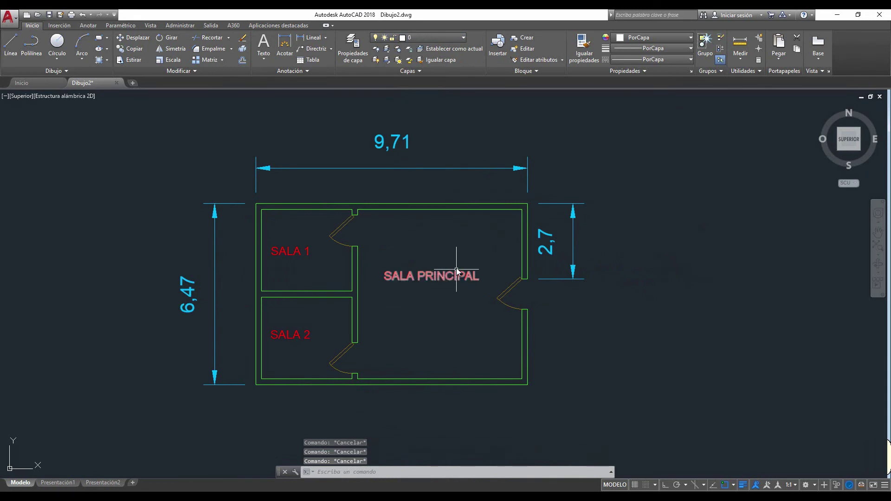
{"action": "middle_click_drag", "start_coordinate": [478, 260], "coordinate": [480, 246]}
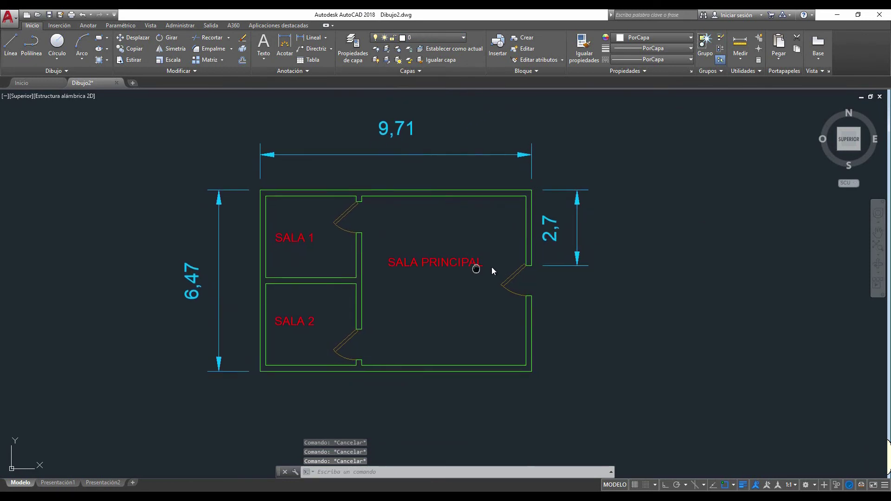
{"action": "scroll", "coordinate": [469, 254], "scroll_direction": "down", "scroll_amount": 1}
{"action": "scroll", "coordinate": [508, 261], "scroll_direction": "up", "scroll_amount": 1}
{"action": "middle_click_drag", "start_coordinate": [508, 261], "coordinate": [497, 265]}
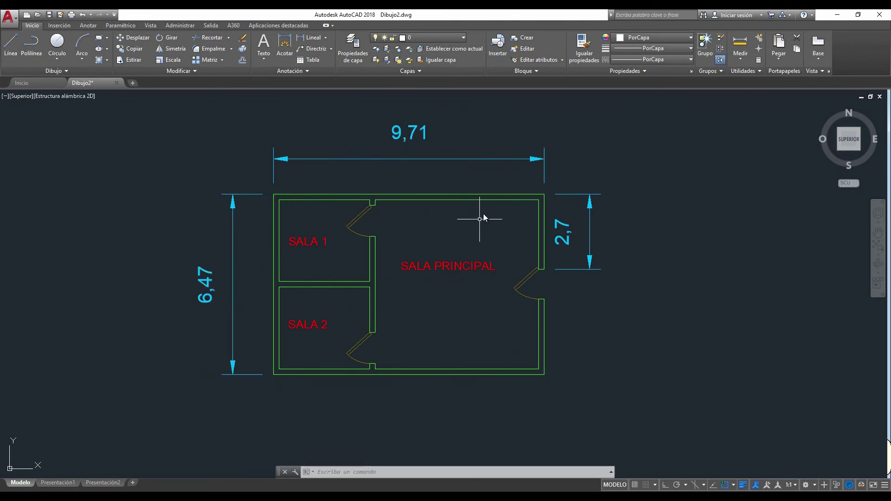
{"action": "scroll", "coordinate": [354, 171], "scroll_direction": "up", "scroll_amount": 2}
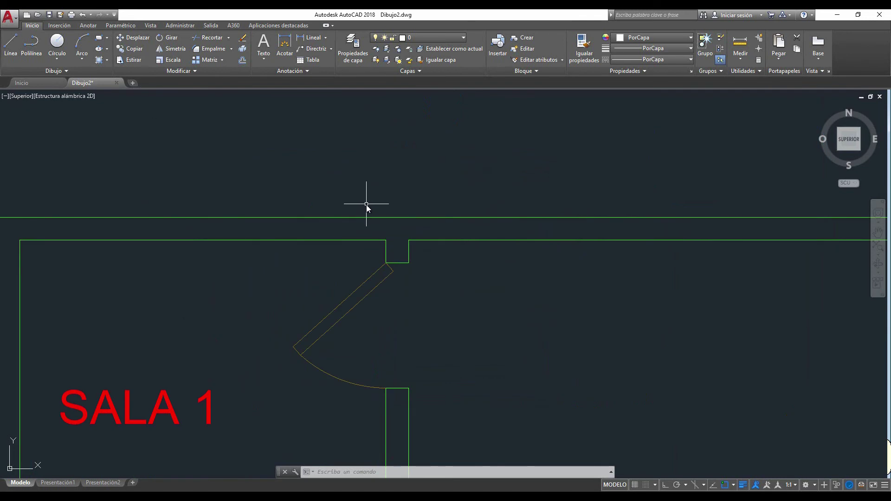
{"action": "scroll", "coordinate": [364, 201], "scroll_direction": "down", "scroll_amount": 2}
{"action": "middle_click_drag", "start_coordinate": [569, 310], "coordinate": [566, 295]}
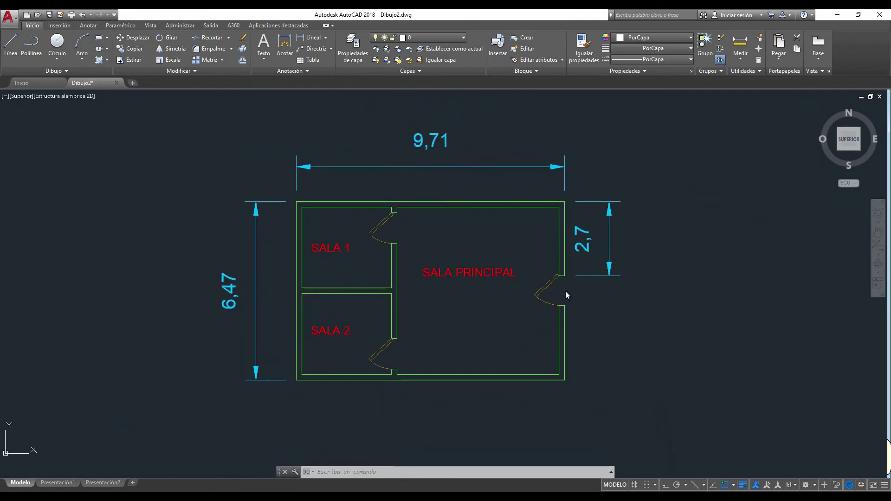
{"action": "left_click", "coordinate": [576, 360]}
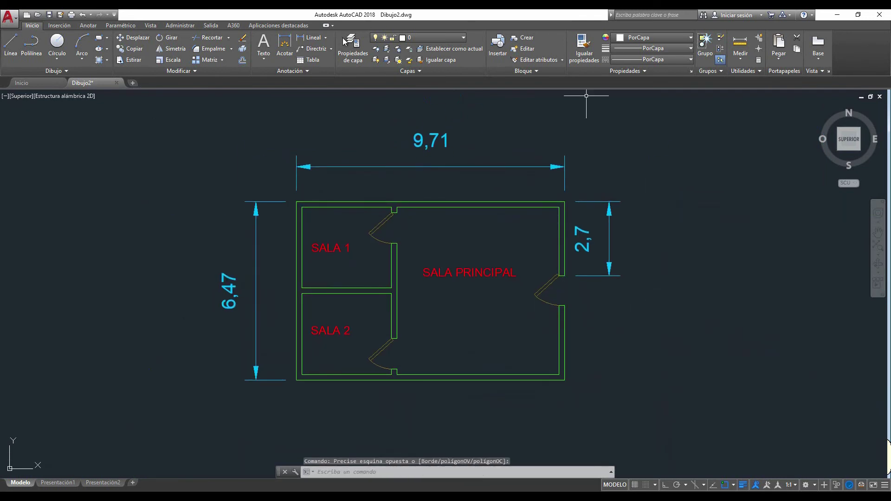
Give the MUROS layer a 0.70 mm lineweight so the walls draw thick.
{"action": "left_click", "coordinate": [343, 43]}
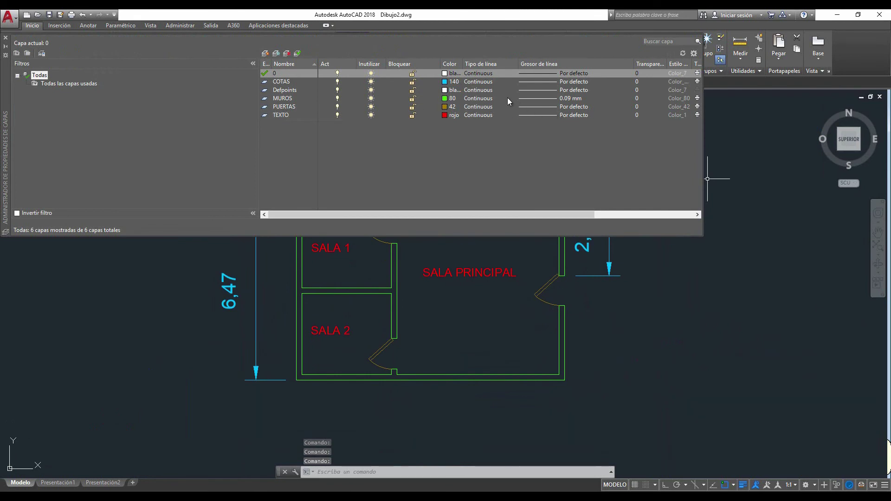
{"action": "left_click", "coordinate": [536, 99]}
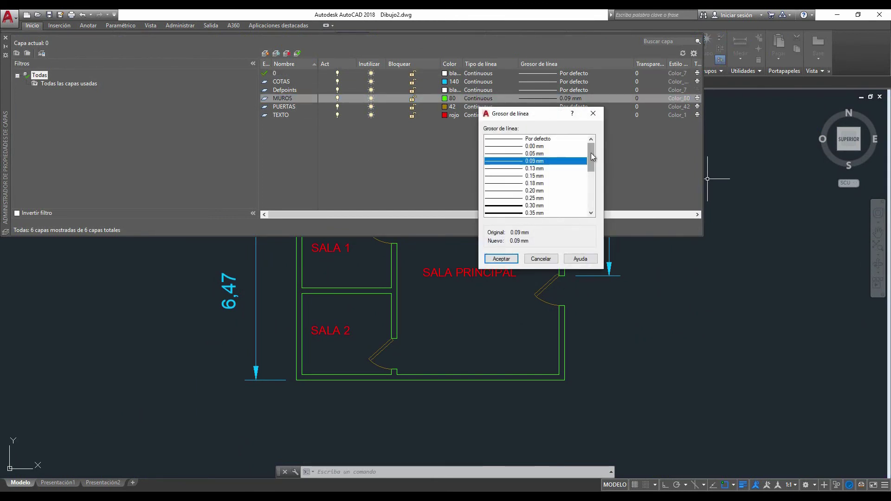
{"action": "scroll", "coordinate": [578, 182], "scroll_direction": "down", "scroll_amount": 3}
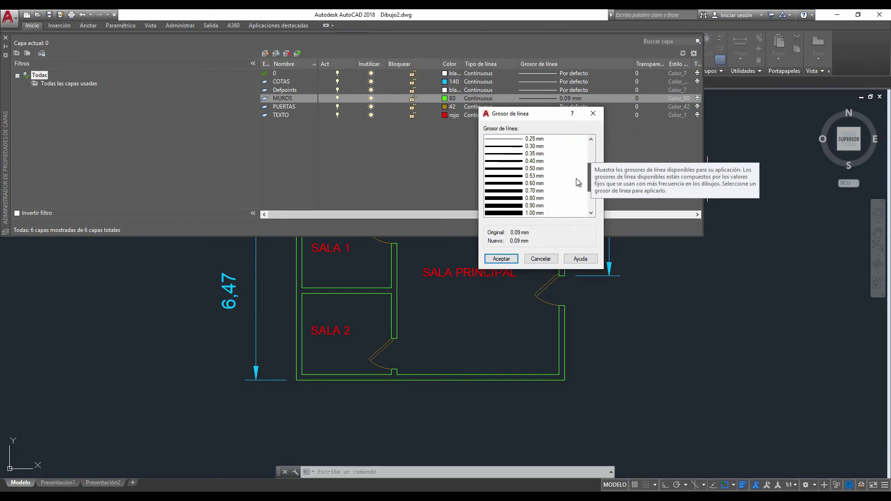
{"action": "left_click", "coordinate": [528, 191]}
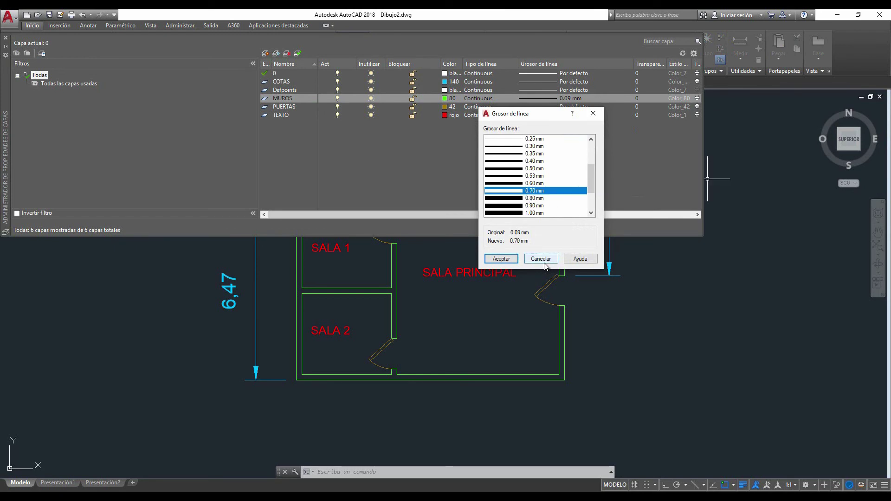
{"action": "left_click", "coordinate": [501, 258]}
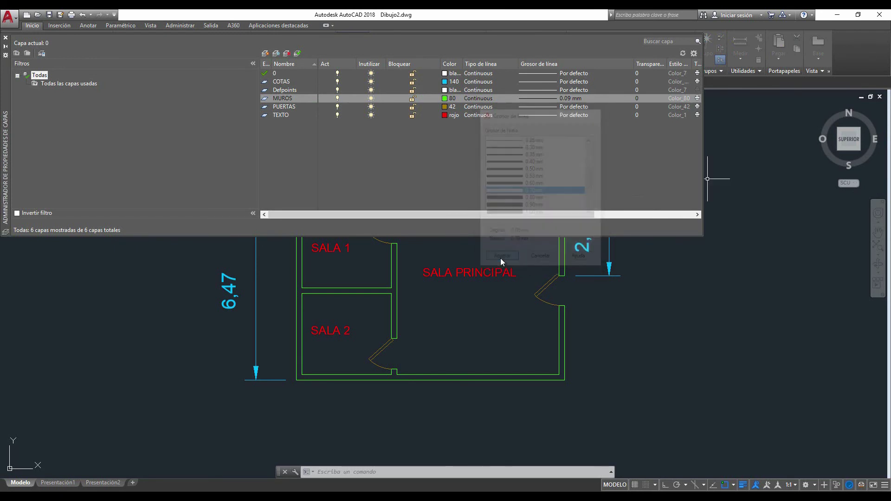
{"action": "left_click", "coordinate": [6, 40]}
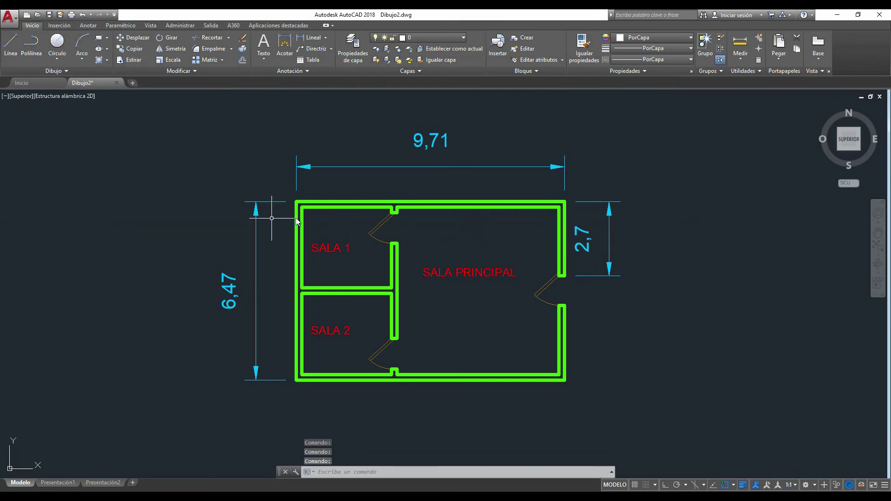
Recentre the plan and bring up the Trazar - Modelo plot dialog.
{"action": "middle_click_drag", "start_coordinate": [466, 240], "coordinate": [459, 235]}
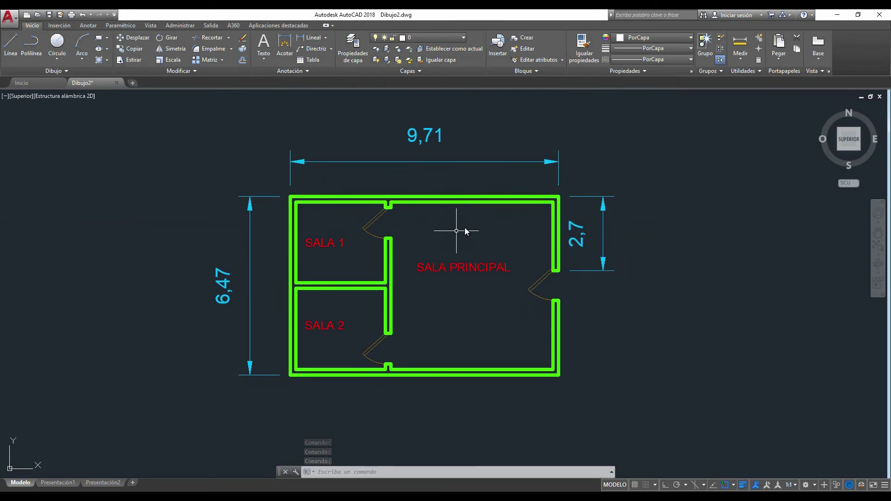
{"action": "key", "text": "Escape"}
{"action": "key", "text": "Escape"}
{"action": "scroll", "coordinate": [494, 243], "scroll_direction": "down", "scroll_amount": 2}
{"action": "scroll", "coordinate": [487, 243], "scroll_direction": "up", "scroll_amount": 2}
{"action": "mouse_move", "coordinate": [485, 245]}
{"action": "middle_mouse_down"}
{"action": "mouse_move", "coordinate": [427, 238]}
{"action": "mouse_move", "coordinate": [424, 245]}
{"action": "middle_mouse_up"}
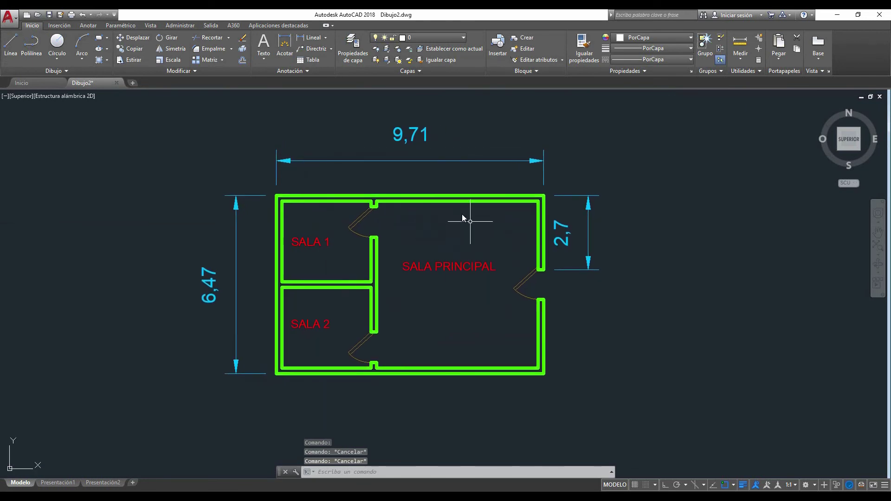
{"action": "left_click", "coordinate": [71, 15]}
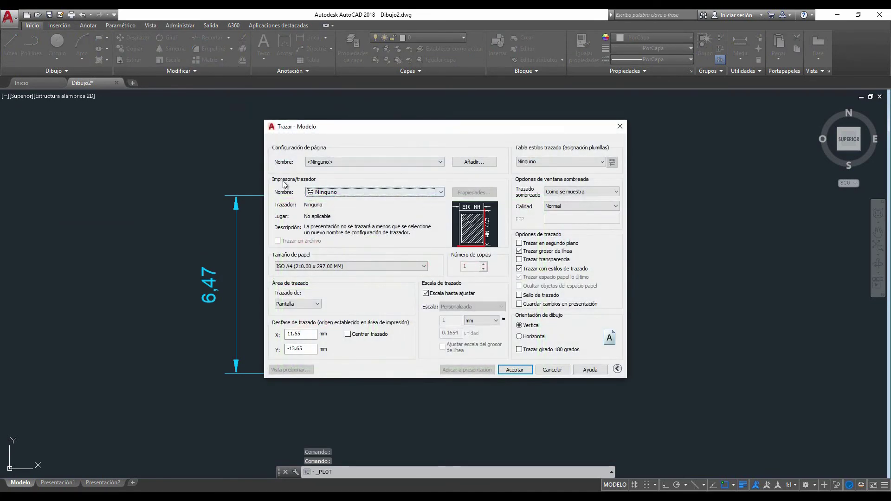
Select the DWG To PDF.pc3 plotter with ISO A4 paper size.
{"action": "left_click", "coordinate": [339, 193]}
{"action": "scroll", "coordinate": [446, 227], "scroll_direction": "down", "scroll_amount": 2}
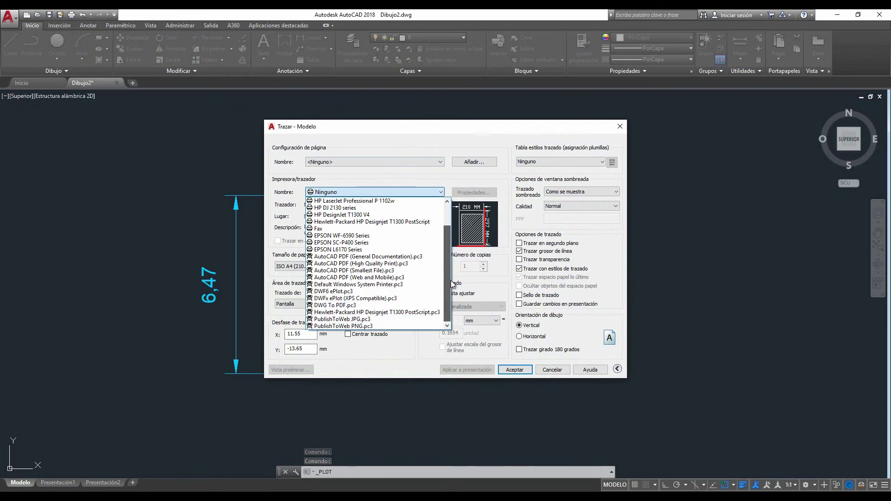
{"action": "left_click", "coordinate": [358, 305]}
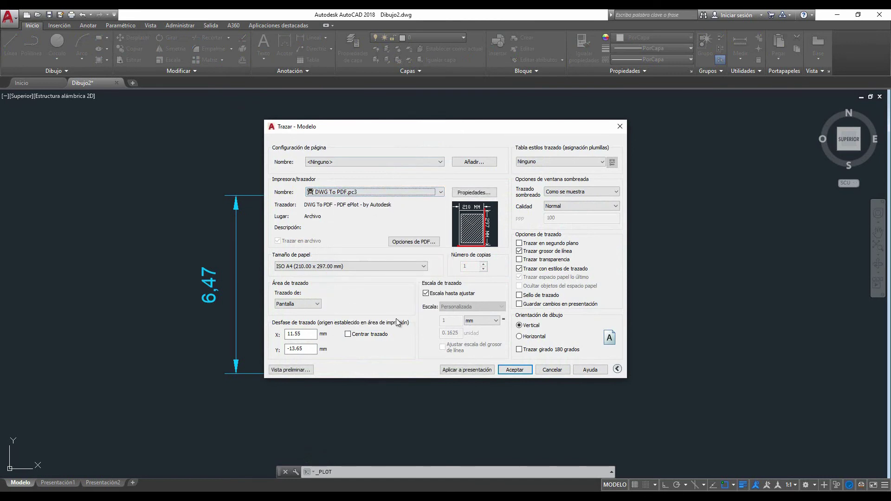
{"action": "left_click", "coordinate": [312, 267]}
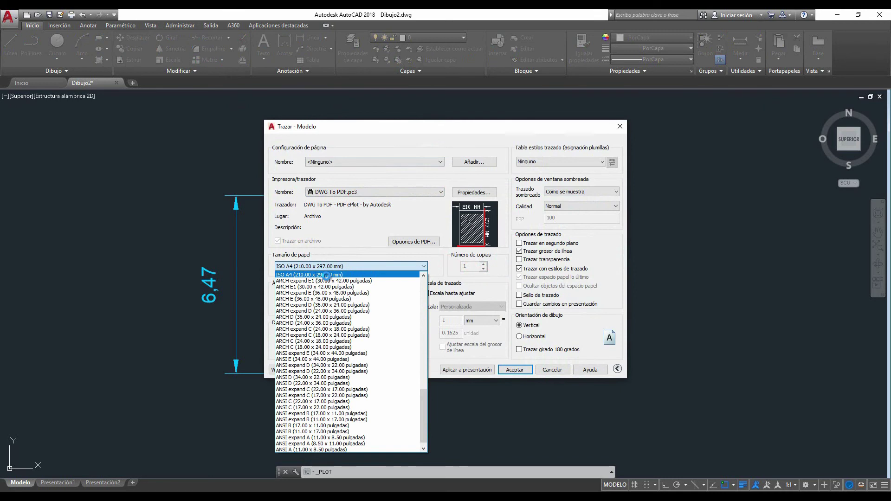
{"action": "left_click", "coordinate": [325, 274]}
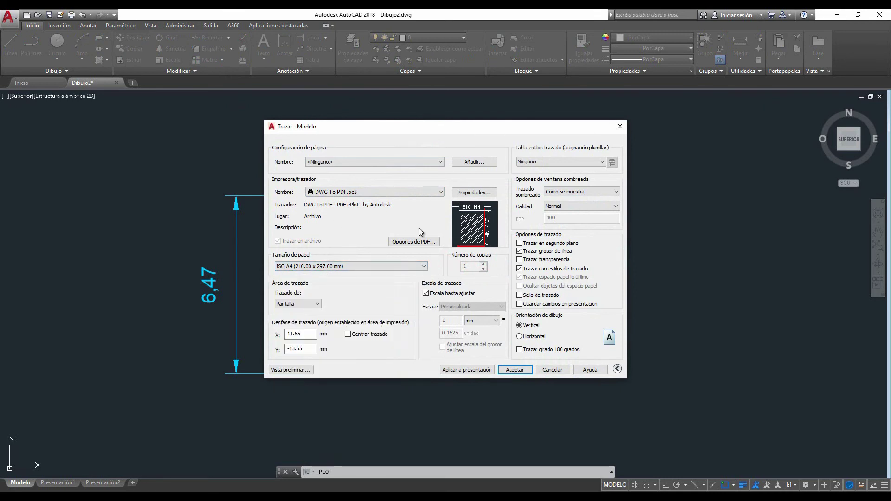
Set landscape orientation and the Grayscale.ctb plot style for all layouts, then preview the sheet.
{"action": "left_click", "coordinate": [532, 339]}
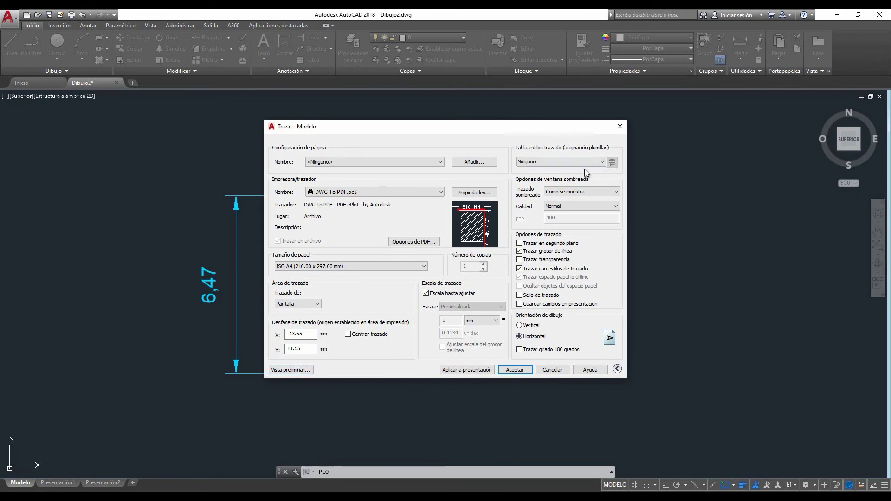
{"action": "left_click", "coordinate": [563, 162]}
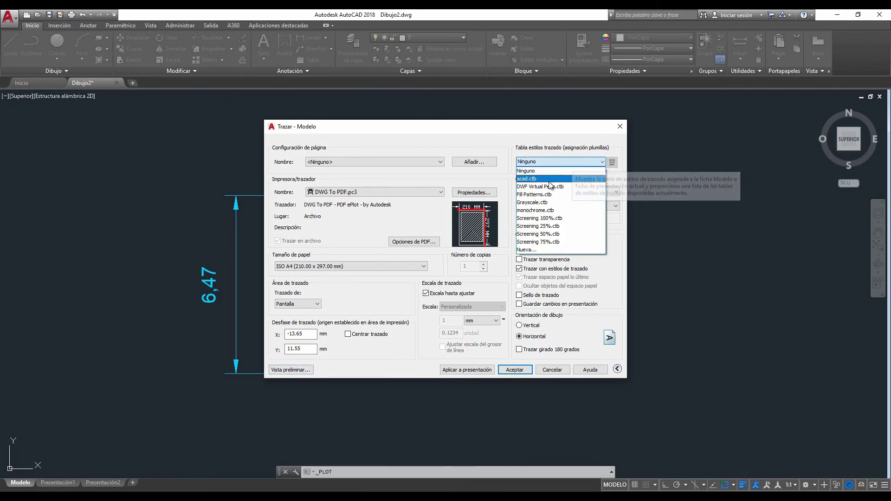
{"action": "left_click", "coordinate": [536, 202]}
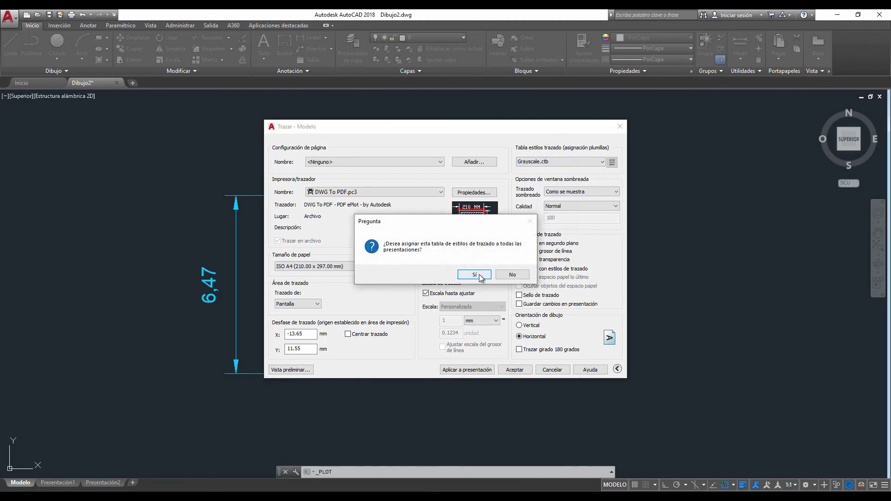
{"action": "left_click", "coordinate": [481, 278]}
{"action": "left_click", "coordinate": [294, 369]}
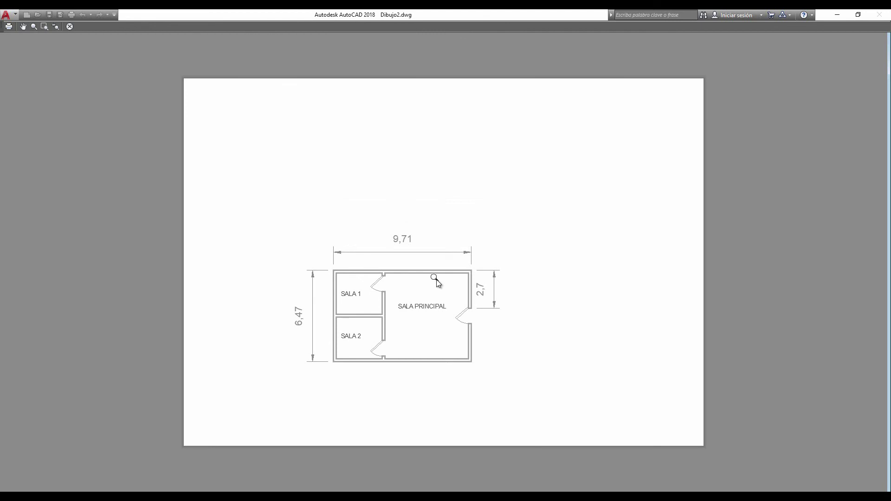
Switch the plot area to Window, then cancel the first unfinished corner pick.
{"action": "key", "text": "Escape"}
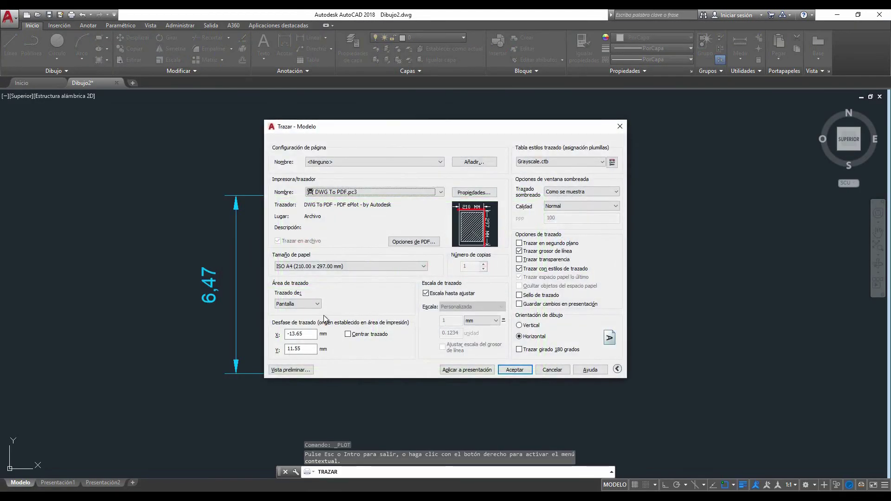
{"action": "left_click", "coordinate": [311, 306]}
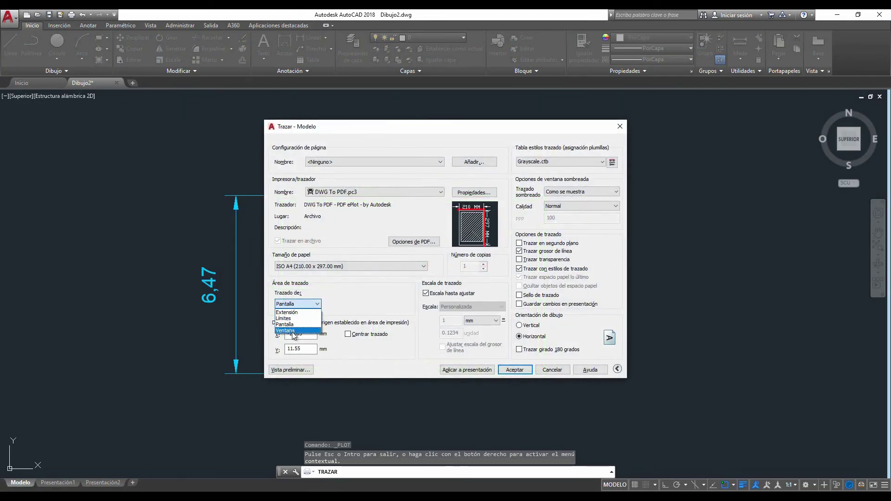
{"action": "left_click", "coordinate": [286, 330]}
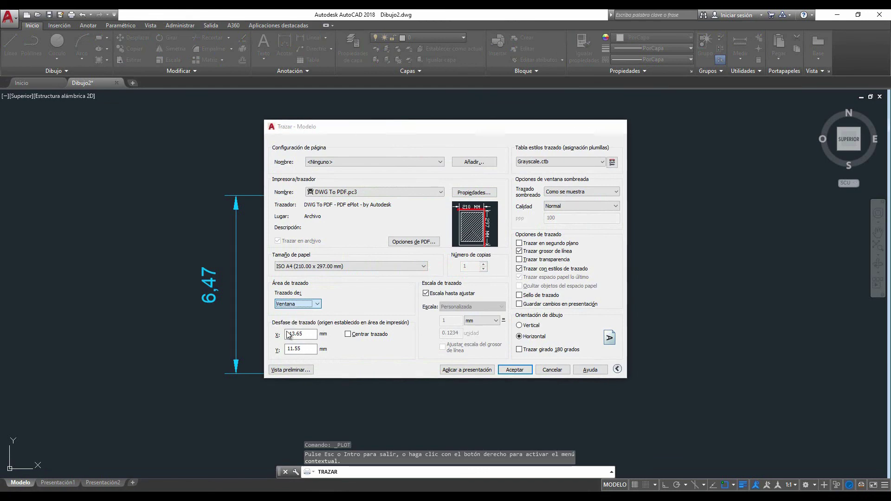
{"action": "left_click", "coordinate": [201, 117]}
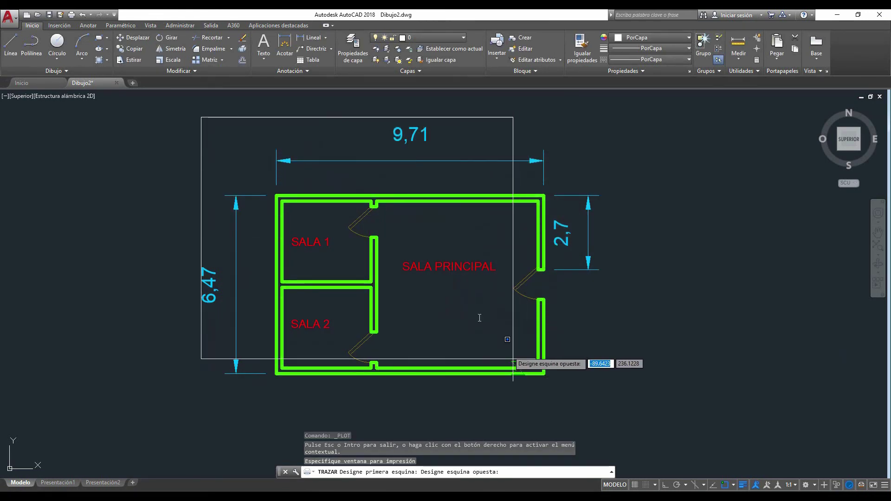
{"action": "key", "text": "Escape"}
Window the whole floor plan as the plot area, centre it on the sheet and preview.
{"action": "left_click", "coordinate": [309, 306]}
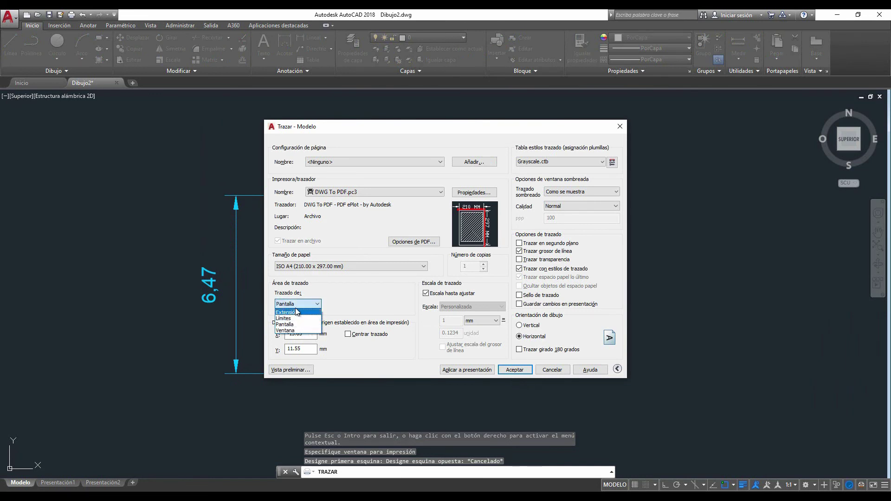
{"action": "left_click", "coordinate": [292, 330]}
{"action": "left_click", "coordinate": [168, 115]}
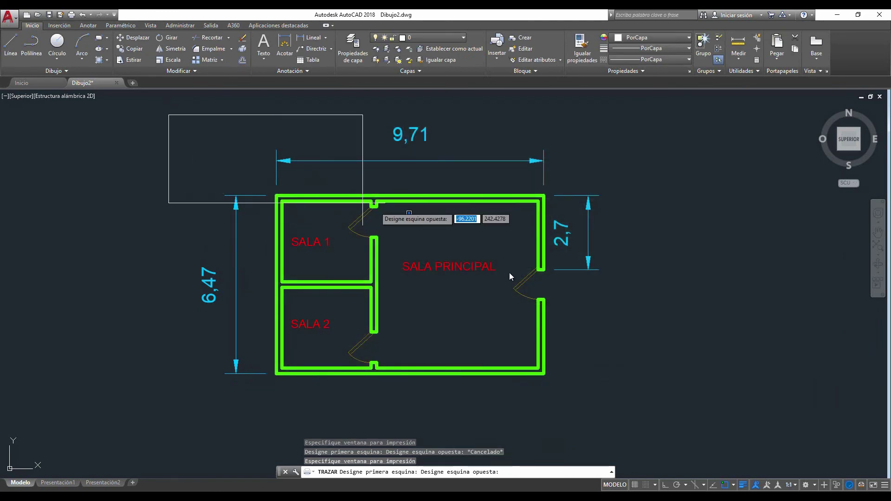
{"action": "left_click", "coordinate": [655, 394]}
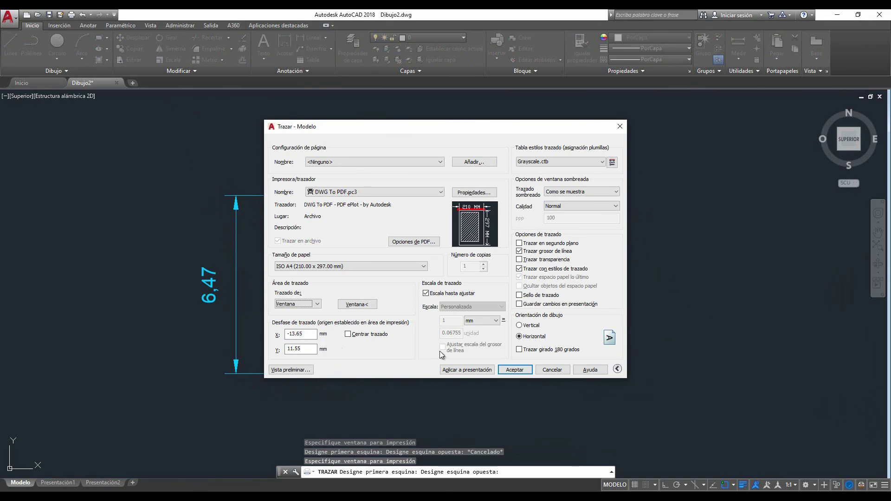
{"action": "left_click", "coordinate": [356, 338]}
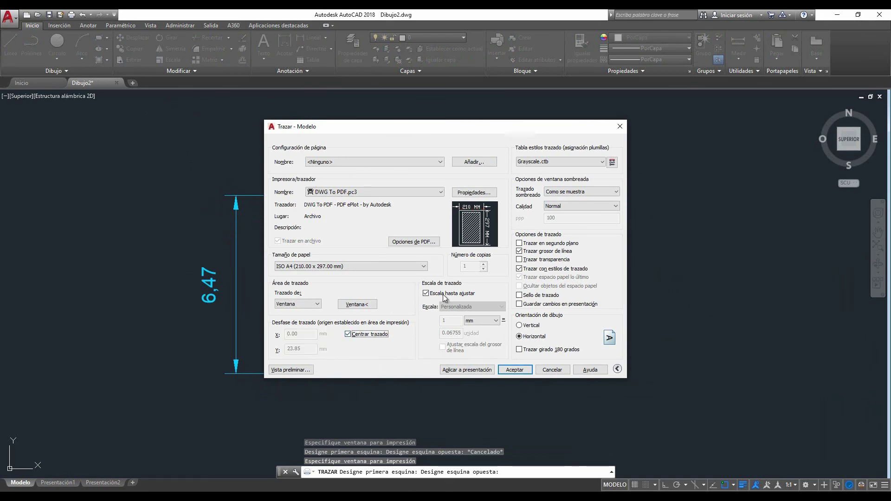
{"action": "left_click", "coordinate": [304, 370]}
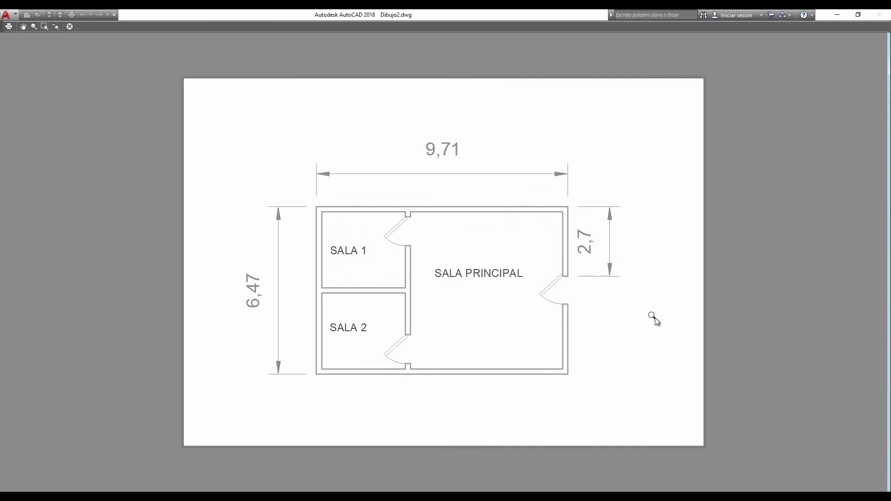
Plot the drawing to PLANO_VIVIENDA.pdf on the Desktop.
{"action": "key", "text": "Escape"}
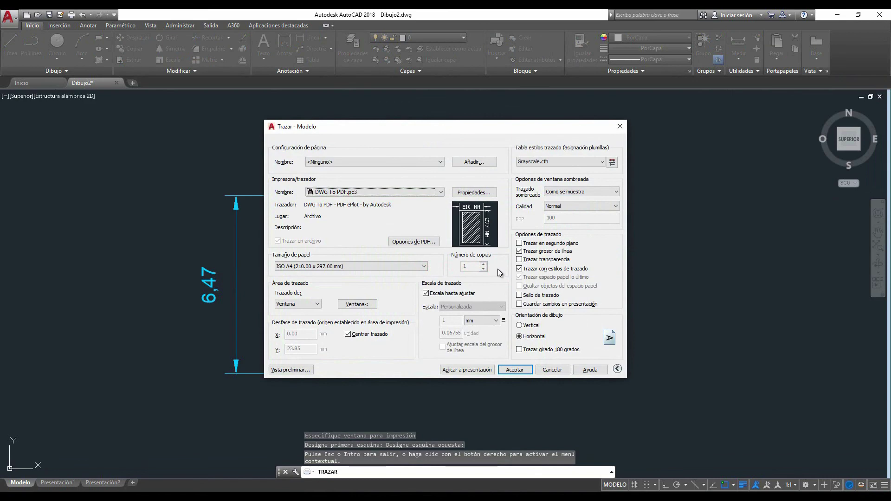
{"action": "left_click", "coordinate": [515, 370]}
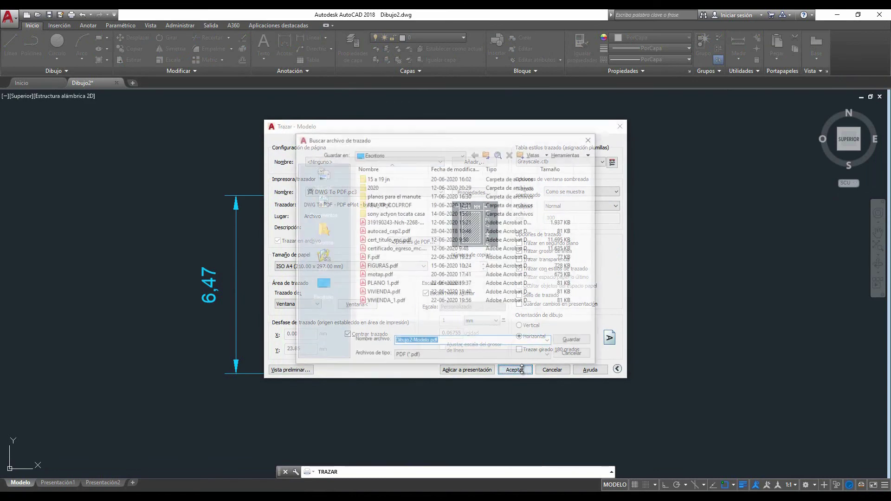
{"action": "left_click", "coordinate": [322, 285]}
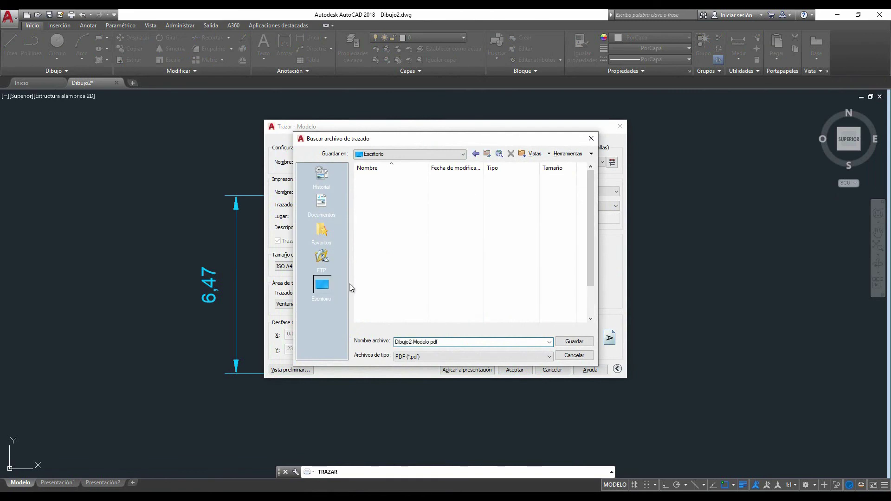
{"action": "double_click", "coordinate": [451, 342]}
{"action": "type", "text": "P"}
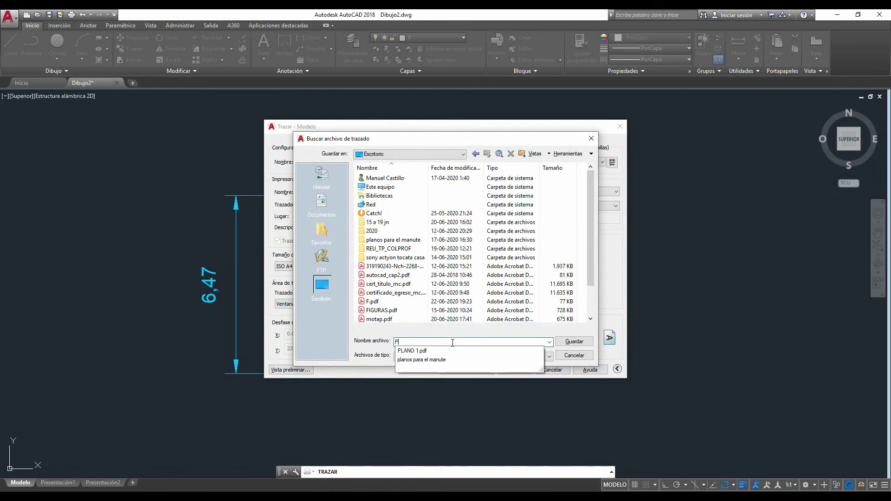
{"action": "type", "text": "LANO_VIVIENDA"}
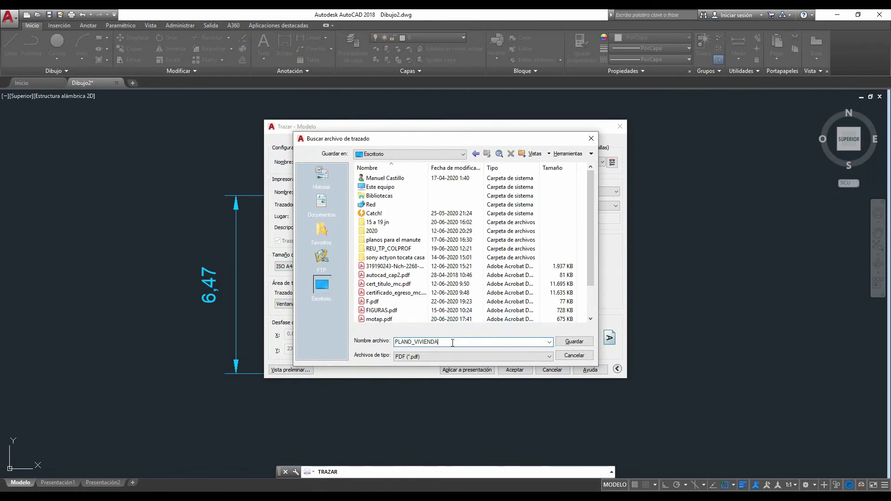
{"action": "left_click", "coordinate": [574, 342]}
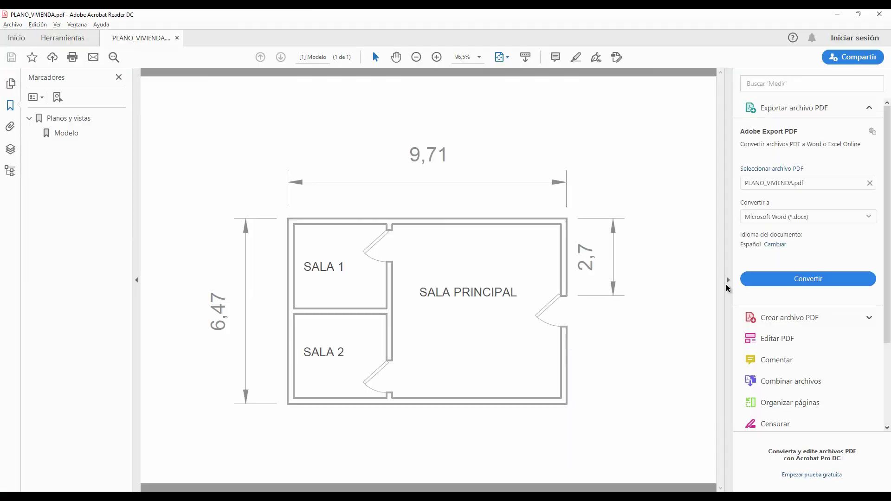
Collapse Acrobat Reader's right tools pane to widen the PLANO_VIVIENDA.pdf view.
{"action": "left_click", "coordinate": [728, 280]}
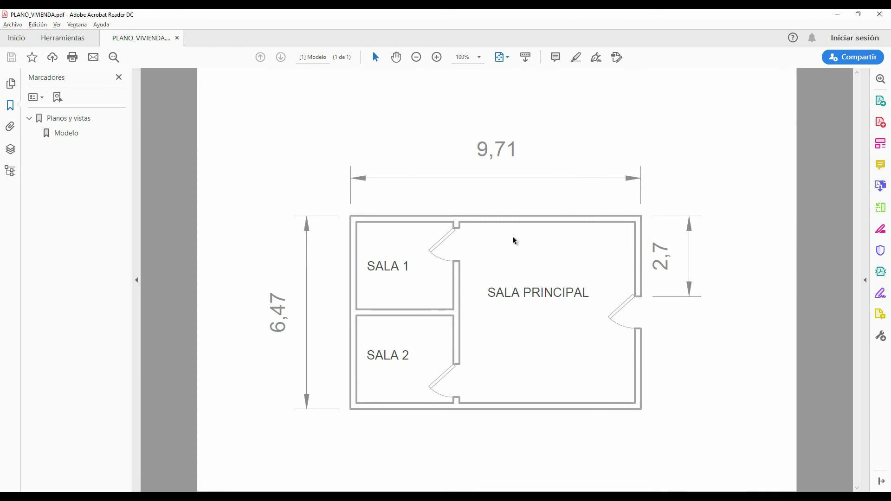